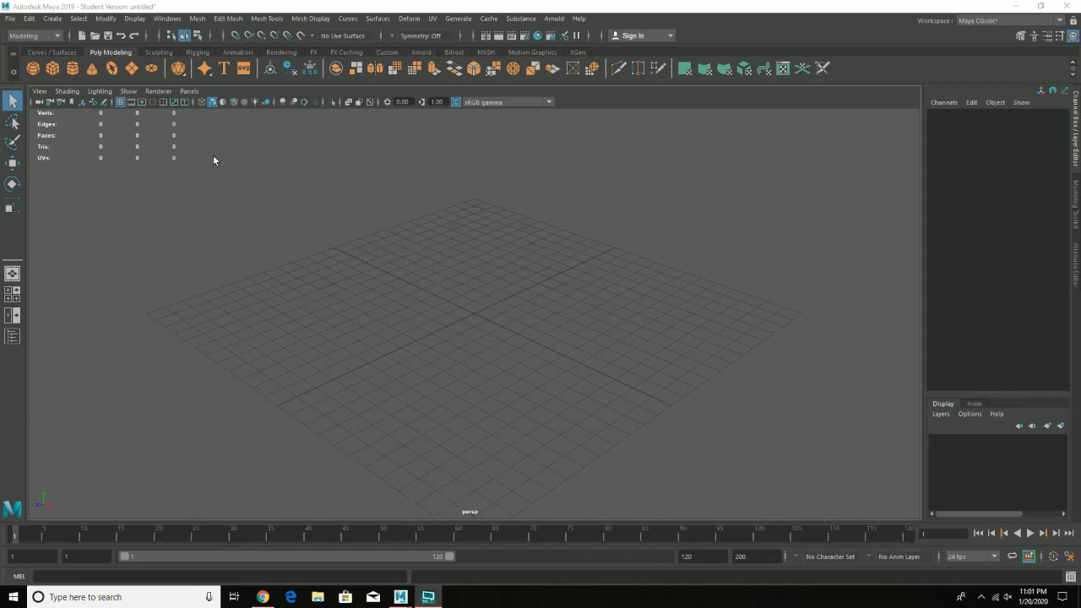
- Create a polygon sphere and move it to about Y 1.25 and Z 2.9
left_click(34, 69)
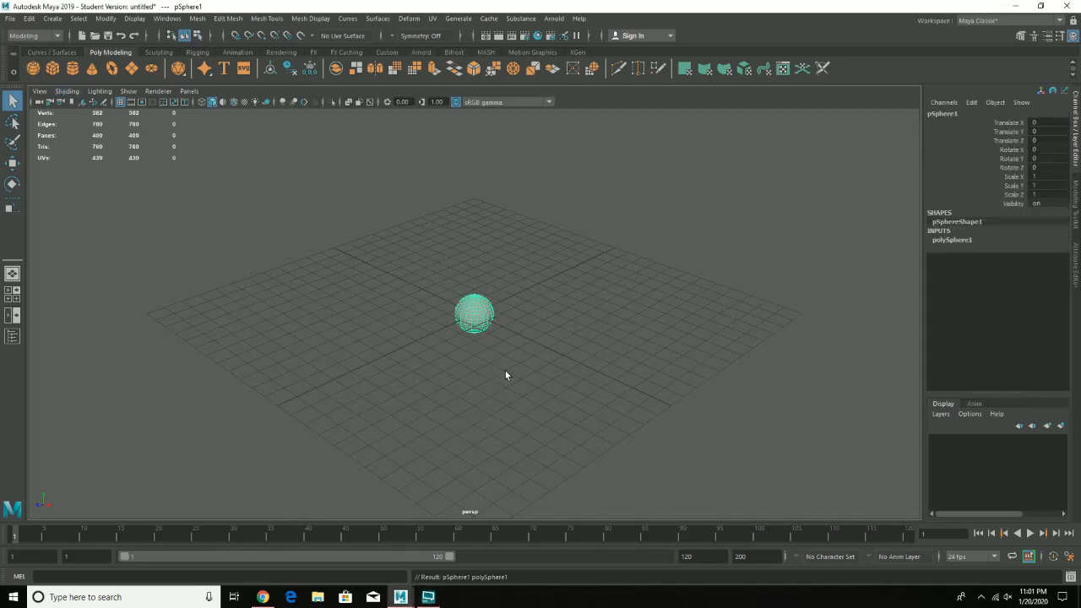
left_click(12, 164)
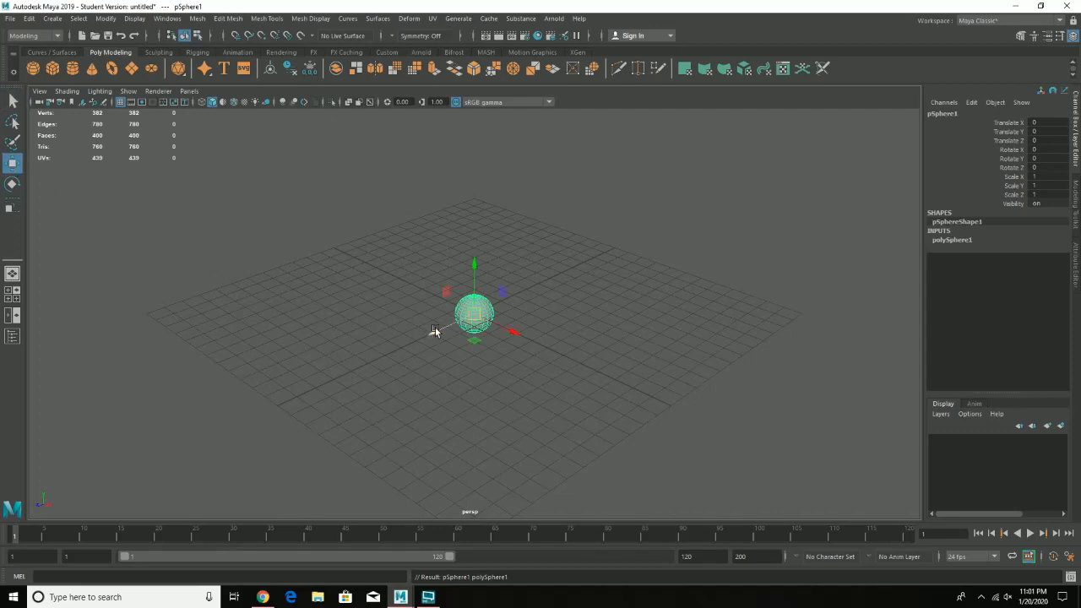
left_click_drag(434, 331, 394, 349)
left_click_drag(431, 297, 429, 280)
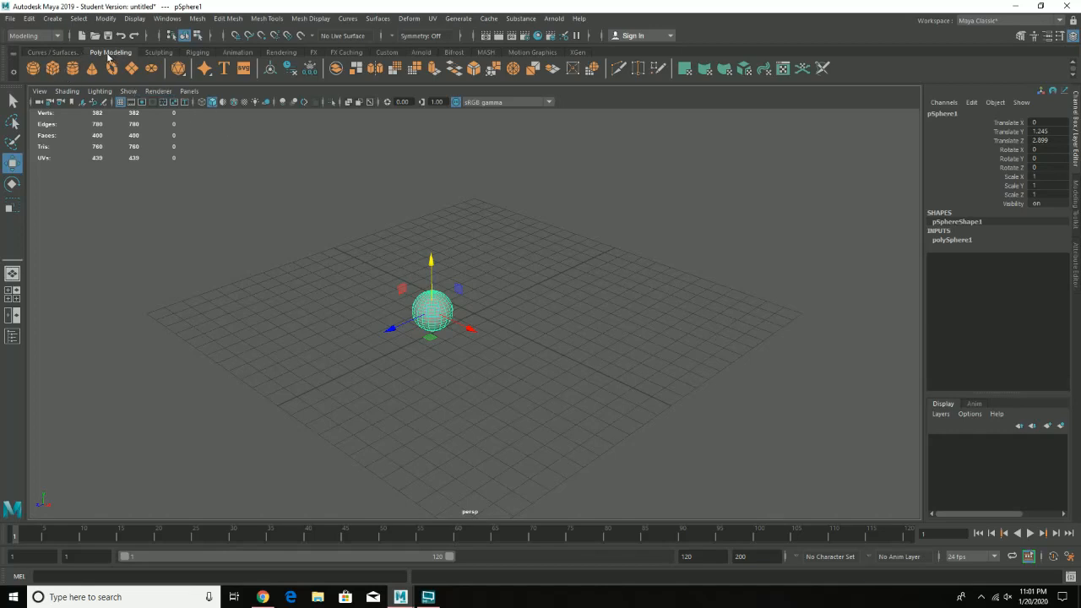
- Create a polygon cube and move it away from the sphere to about Y 1.49 and Z -2.5
left_click(52, 68)
left_click_drag(591, 344, 525, 314, "alt")
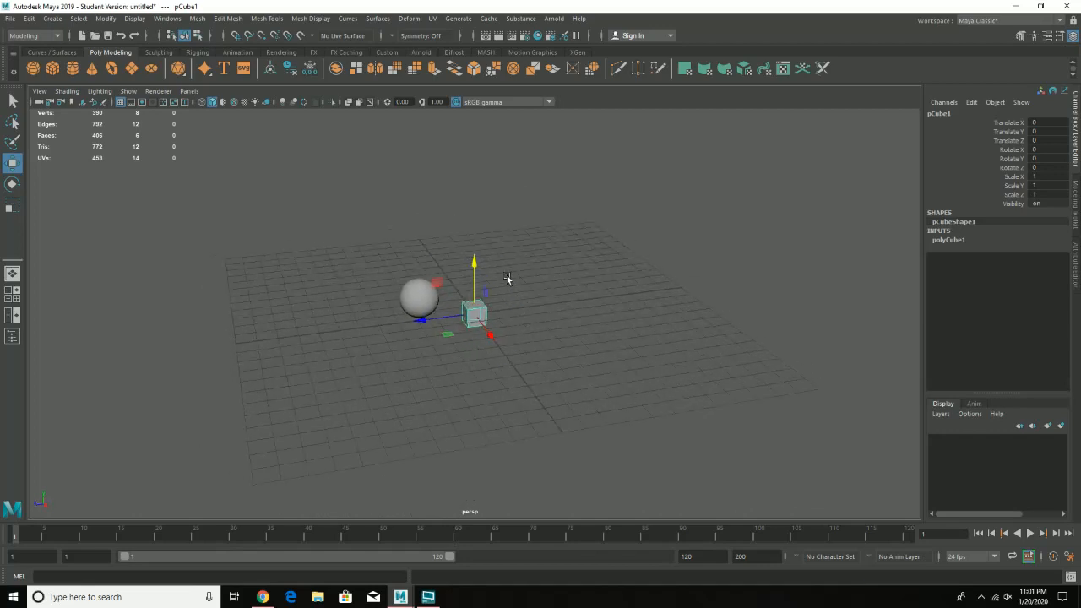
right_click_drag(507, 280, 708, 473, "alt")
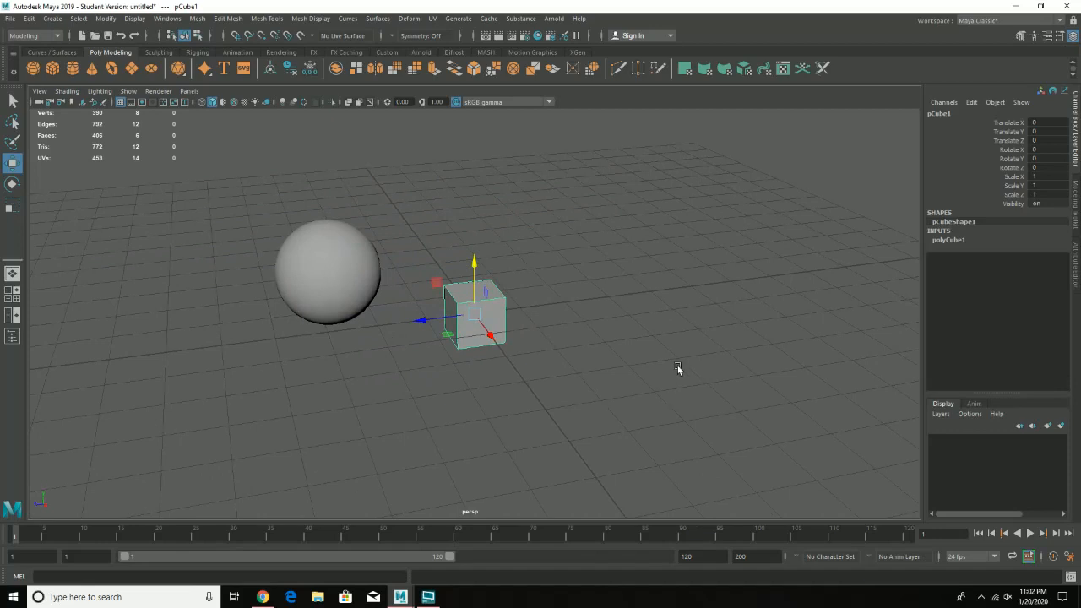
middle_click_drag(677, 366, 674, 433, "alt")
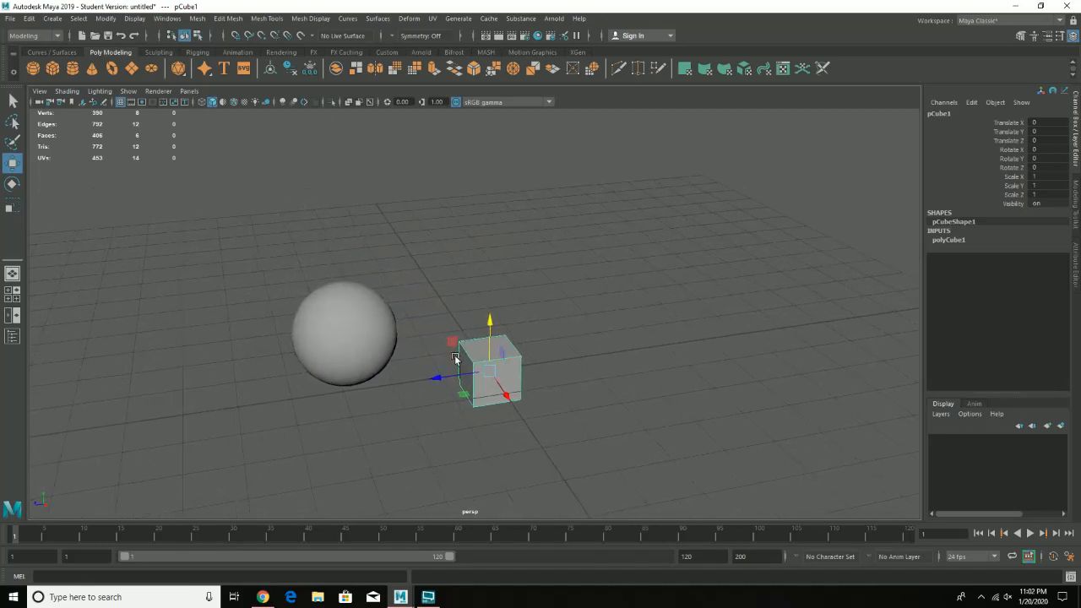
left_click_drag(439, 377, 554, 362)
left_click_drag(601, 314, 607, 244)
left_click_drag(543, 306, 604, 303, "alt")
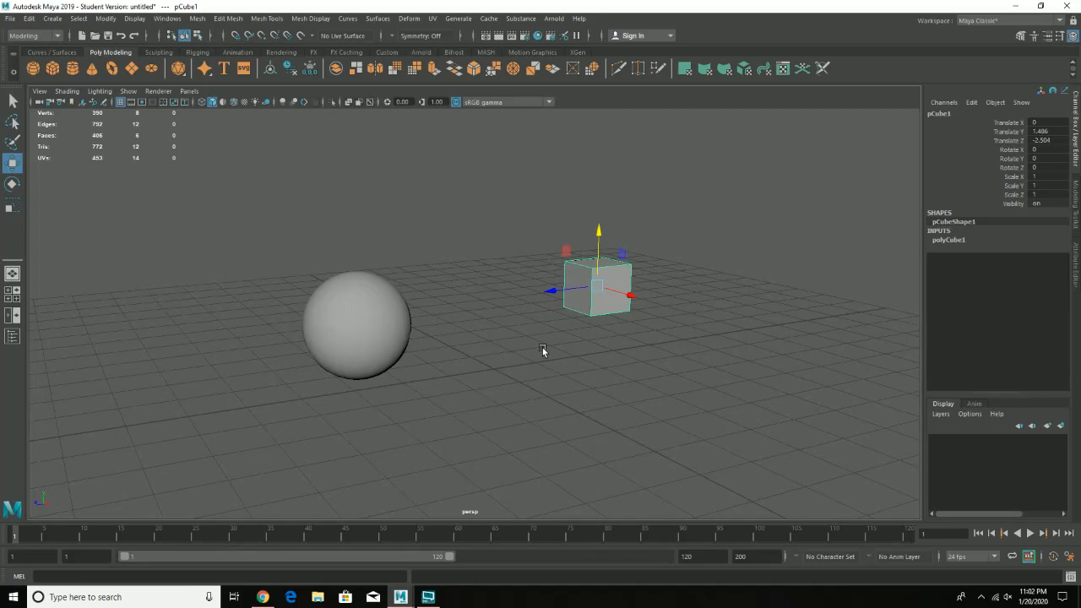
- Inspect the sphere and cube in the four-view layout, with both objects framed in the top view
left_click(14, 299)
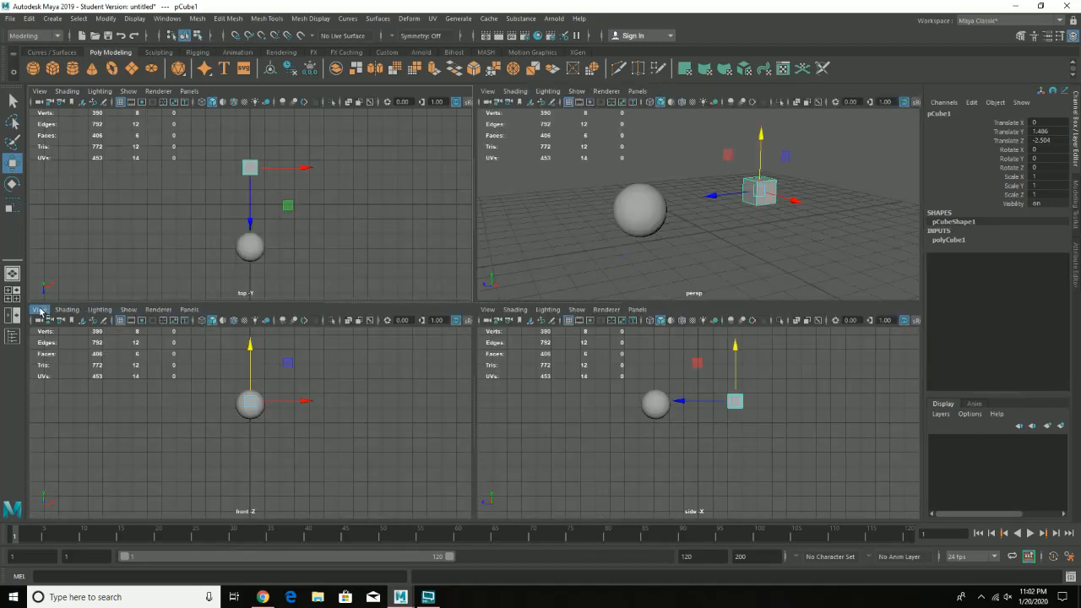
left_click(12, 273)
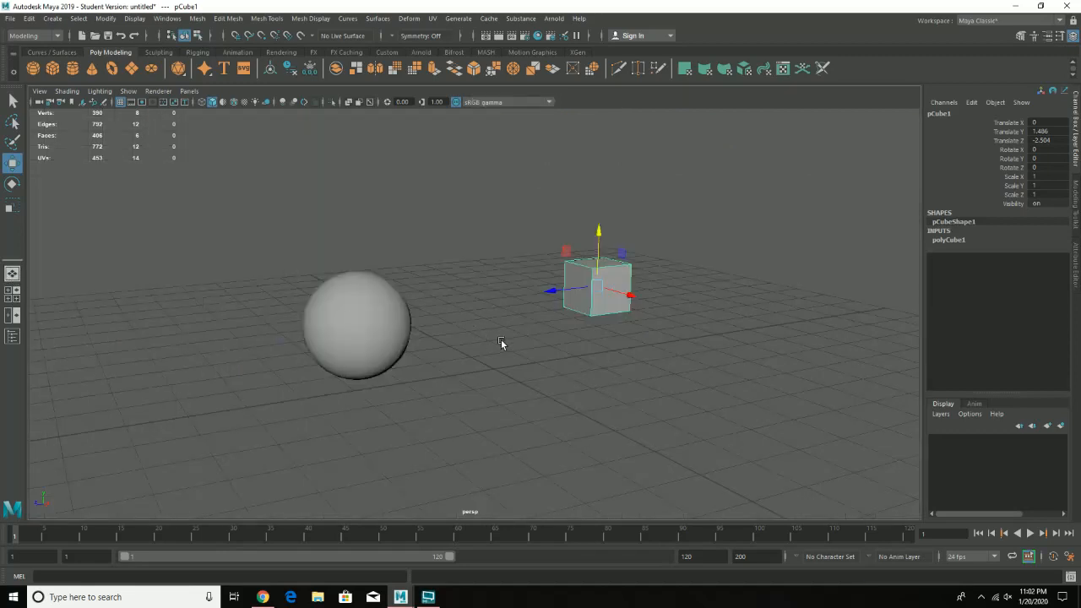
key("space")
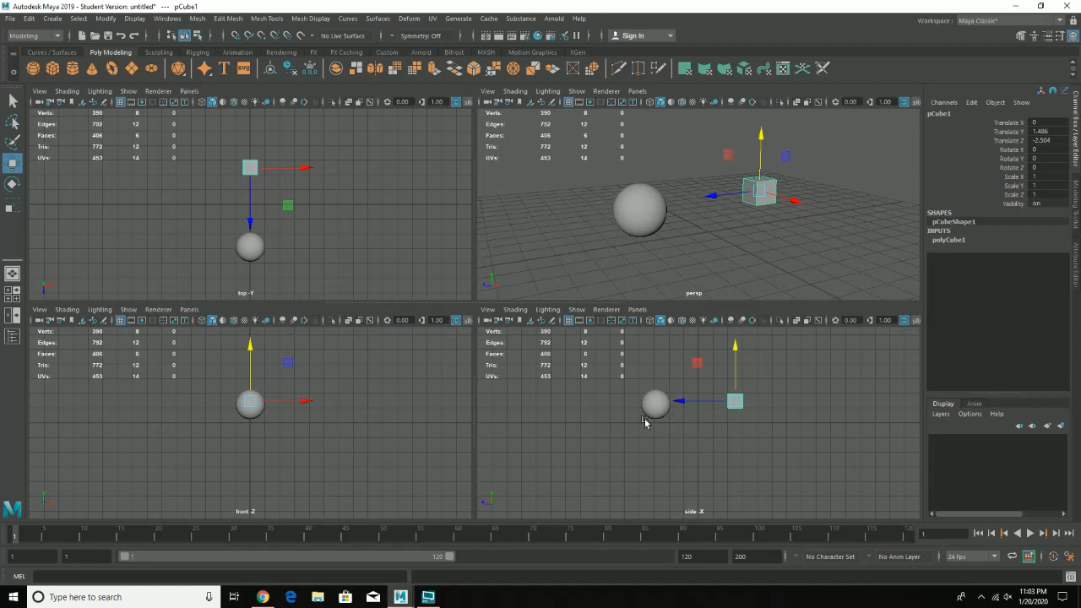
key("space")
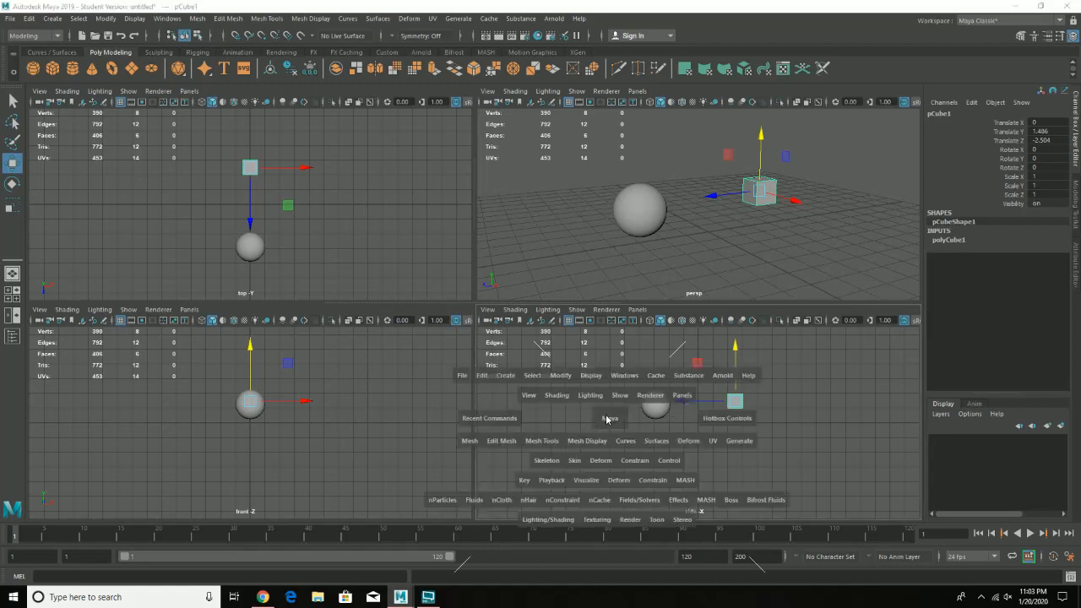
mouse_move(603, 414)
left_mouse_down("alt")
mouse_move(588, 411)
mouse_move(598, 419)
mouse_move(589, 427)
left_mouse_up("alt")
left_click_drag(396, 398, 374, 388, "alt")
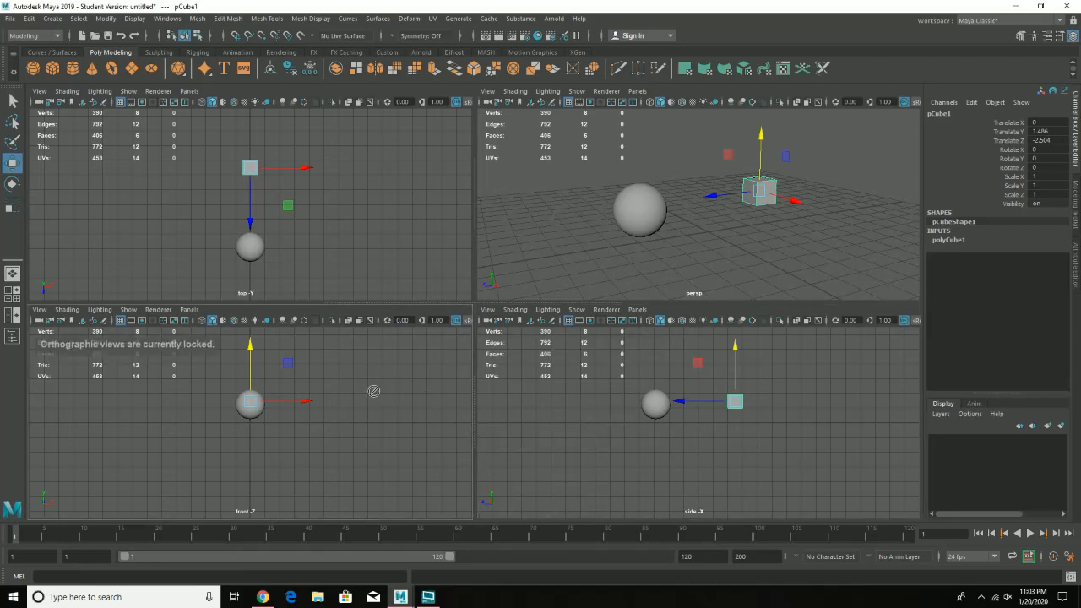
middle_click_drag(335, 194, 345, 225, "alt")
scroll(342, 226, "up", 2)
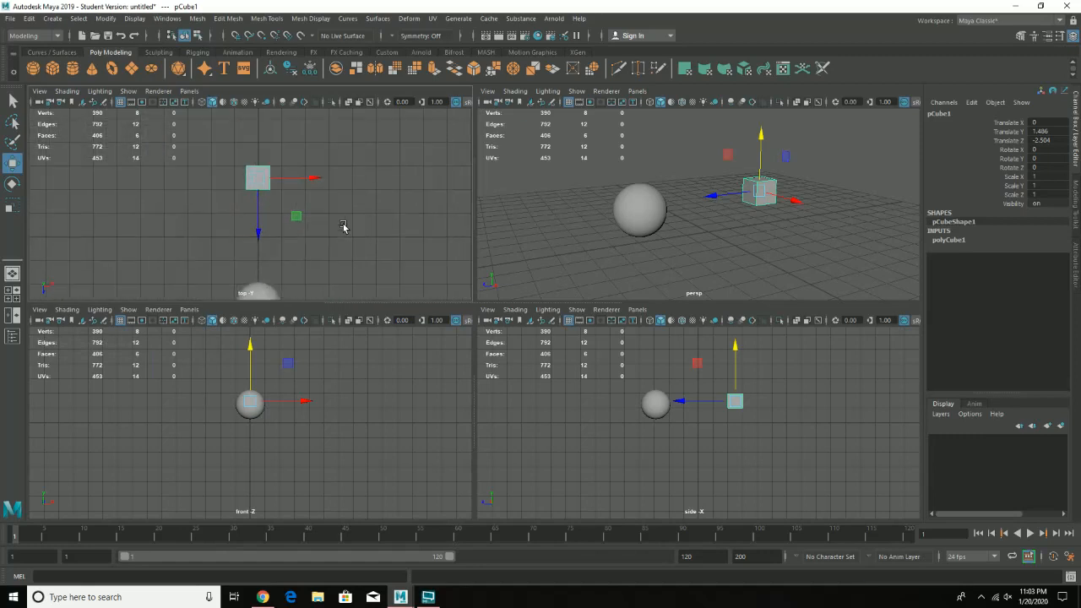
left_click_drag(352, 233, 354, 224, "alt")
middle_click_drag(360, 234, 323, 189, "alt")
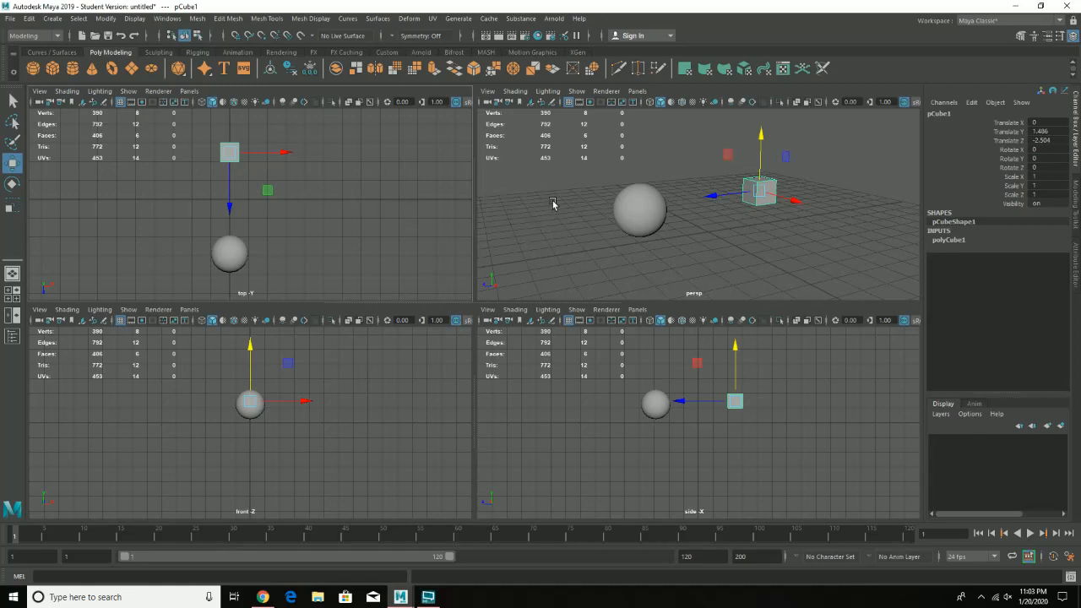
- Inspect the perspective, top and side views at full size one at a time, ending in the perspective view
key("space")
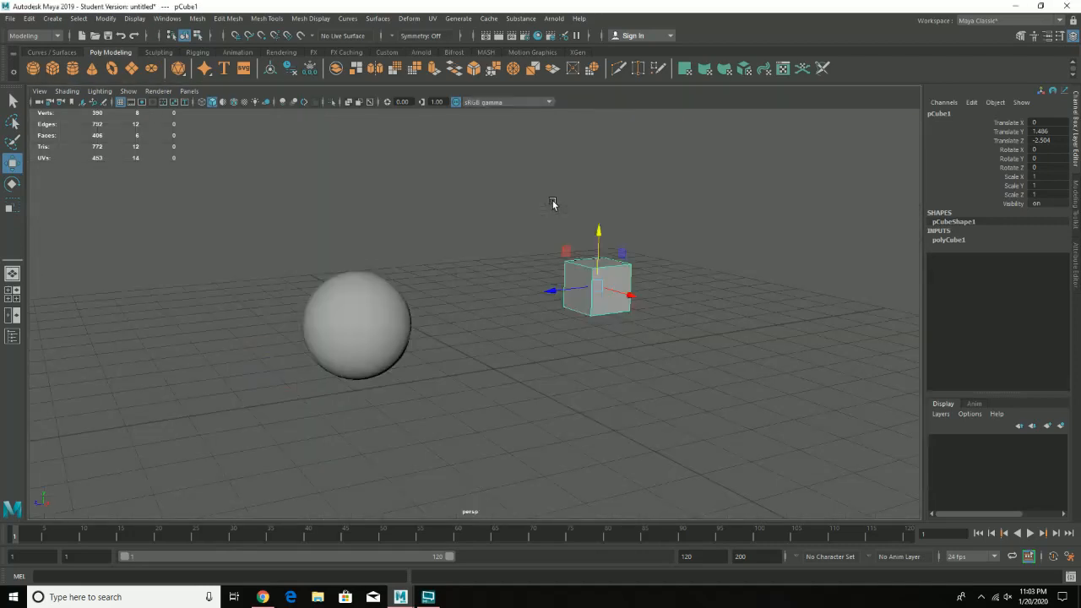
key("space")
key("space")
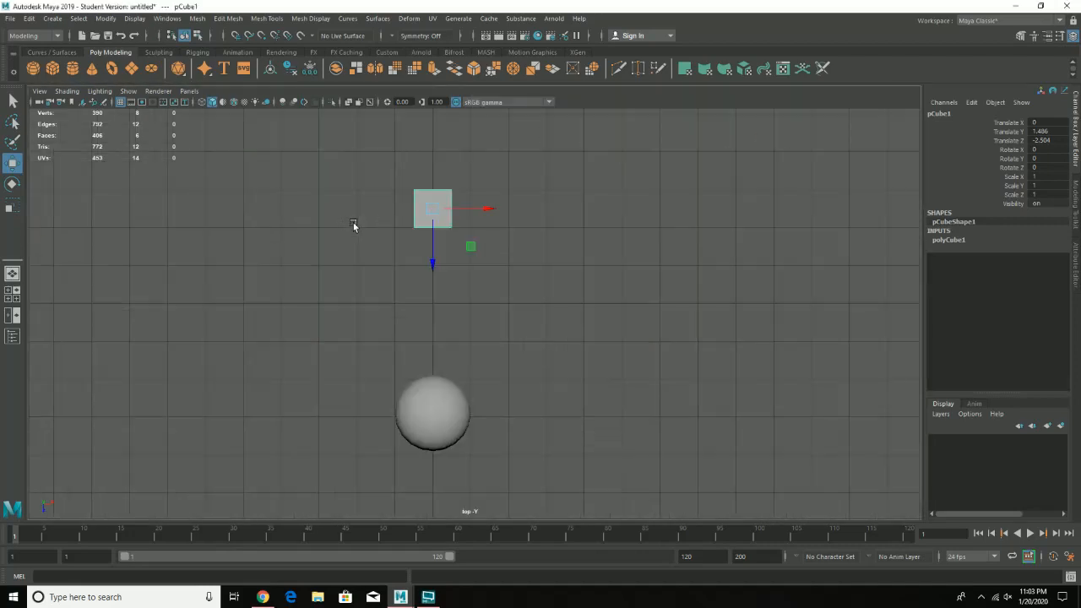
key("space")
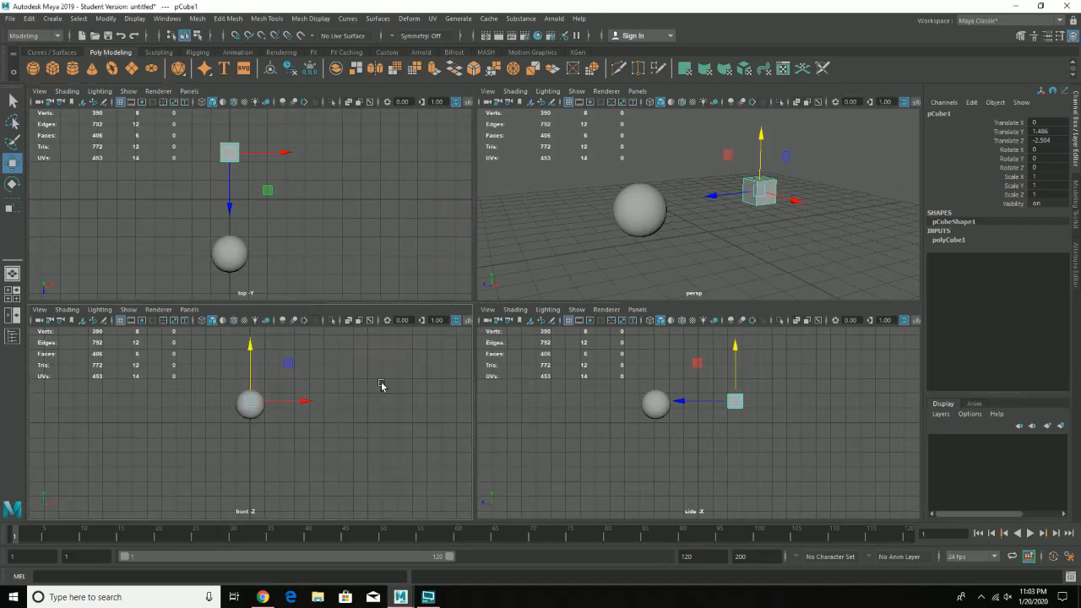
key("space")
key("space")
key("space")
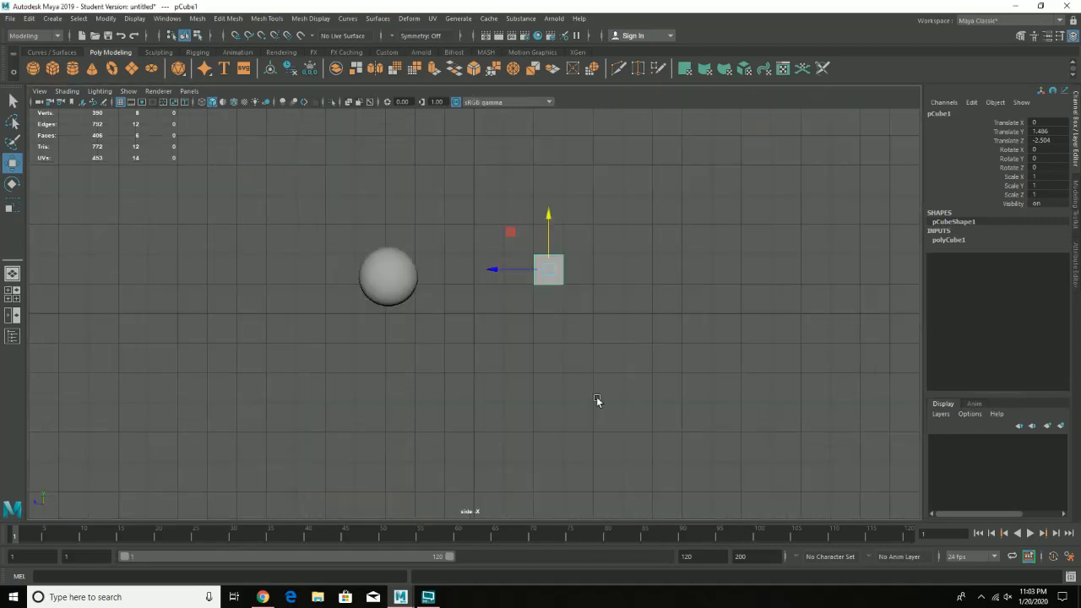
key("space")
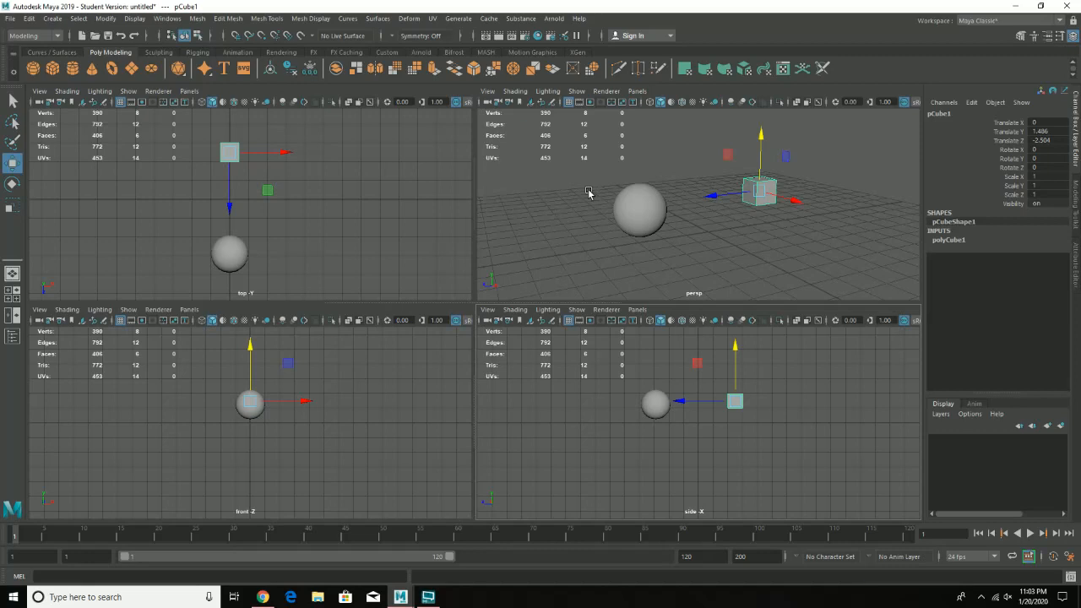
key("space")
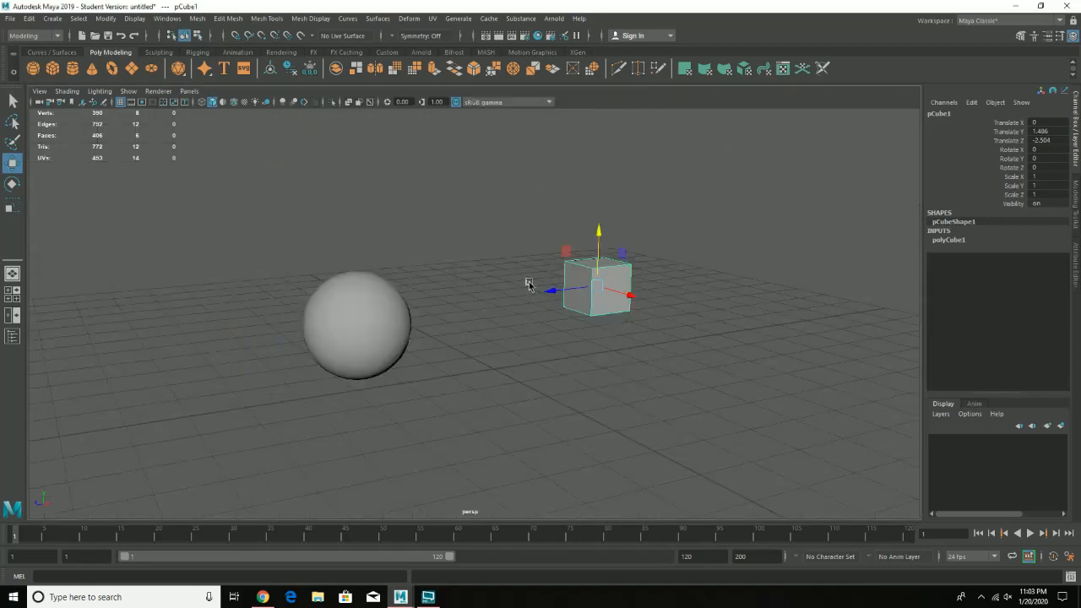
- Show the Modeling Toolkit and frame the cube more closely in the perspective view
left_click_drag(529, 281, 533, 292, "alt")
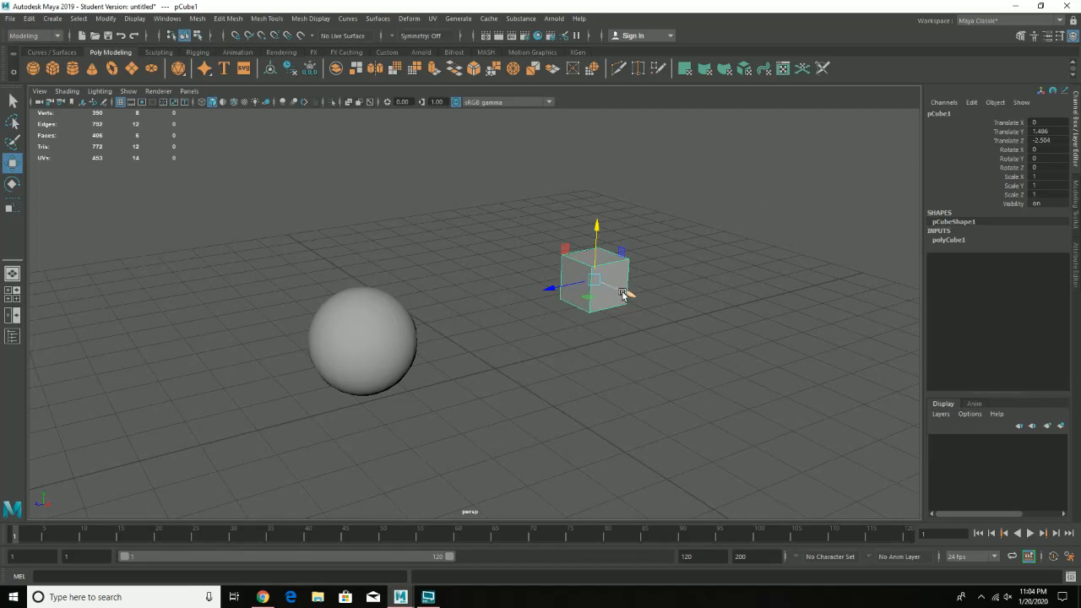
left_click(1020, 37)
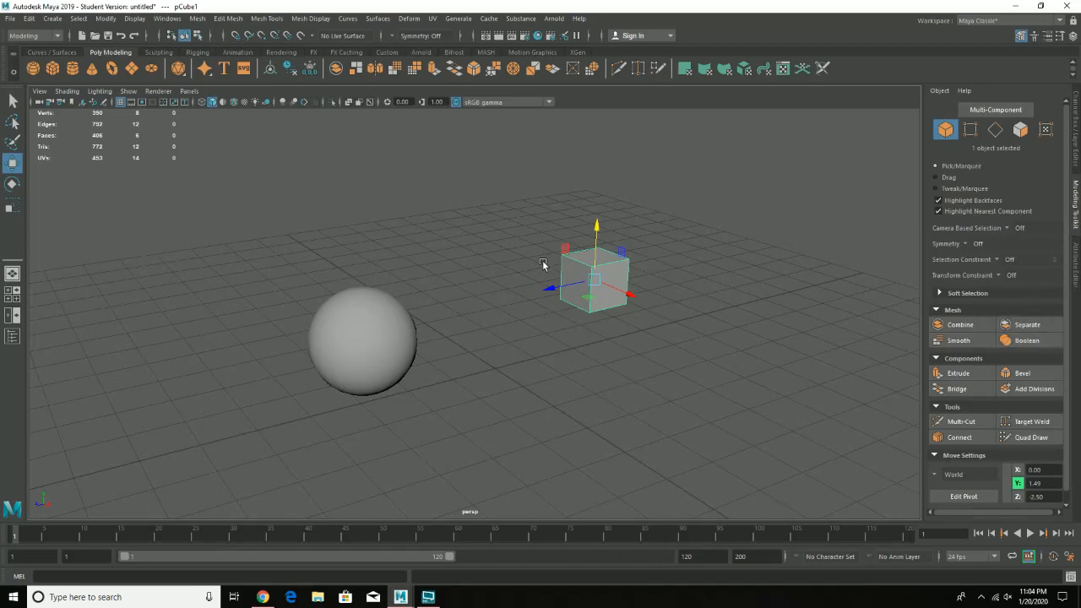
right_click_drag(581, 229, 677, 328, "alt")
left_click_drag(677, 328, 535, 313, "alt")
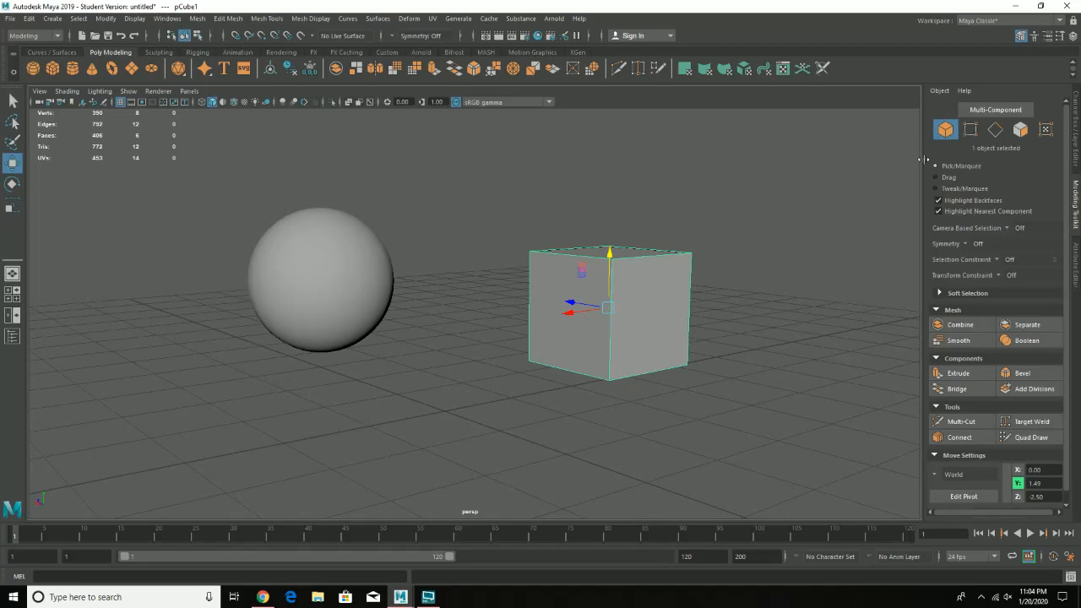
- Try moving the whole cube along the X axis, and undo the move
left_click(738, 300)
left_click(651, 305)
left_click_drag(574, 313, 519, 338)
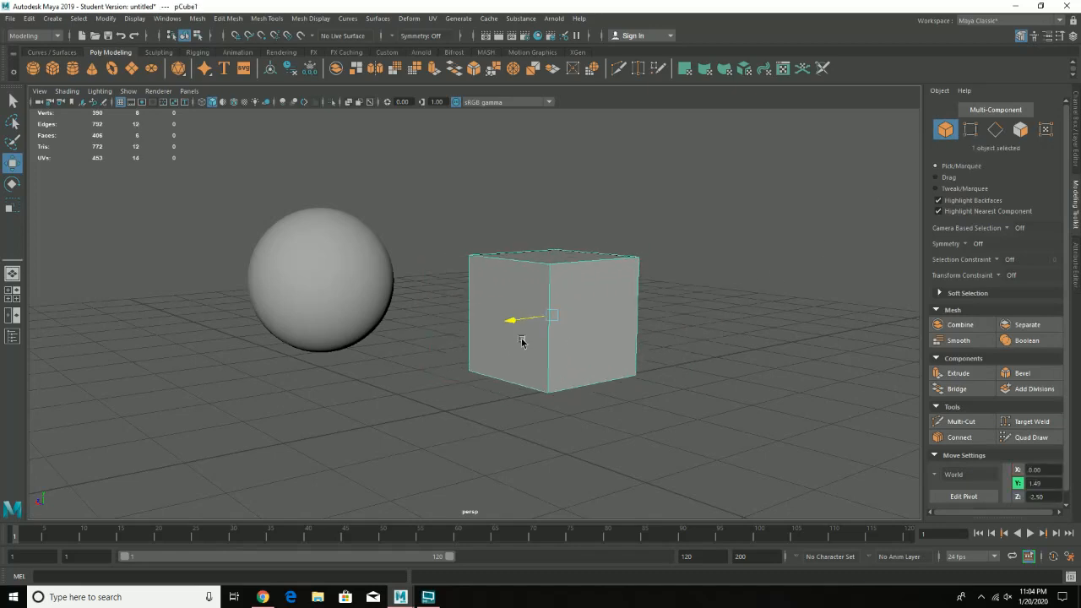
key("ctrl+z")
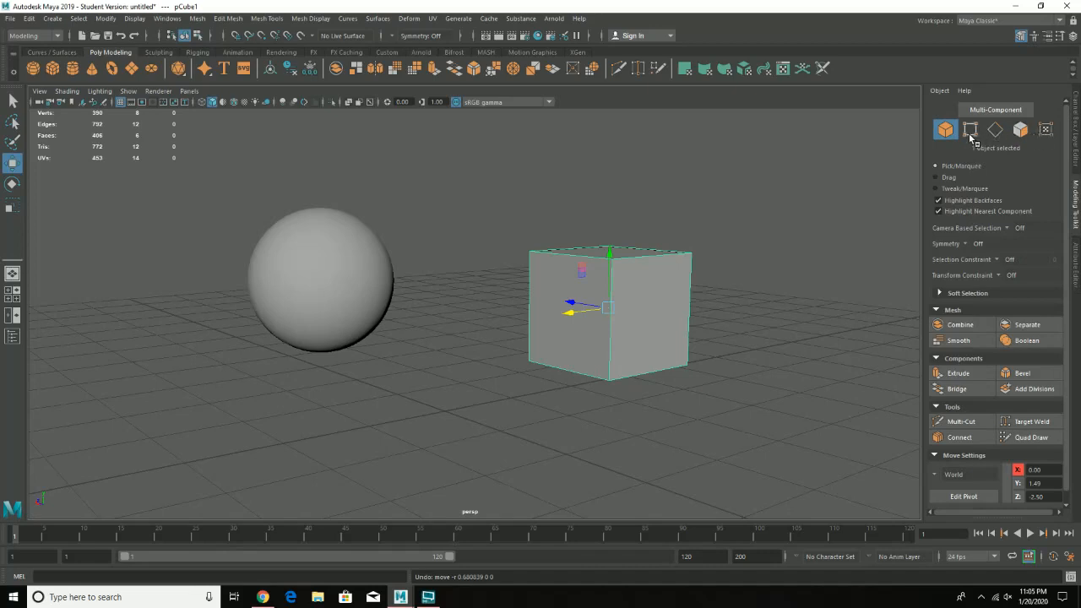
- Switch the cube to vertex selection and select its upper corner vertex nearest the sphere at X 0.50, Z -2.00
left_click(971, 133)
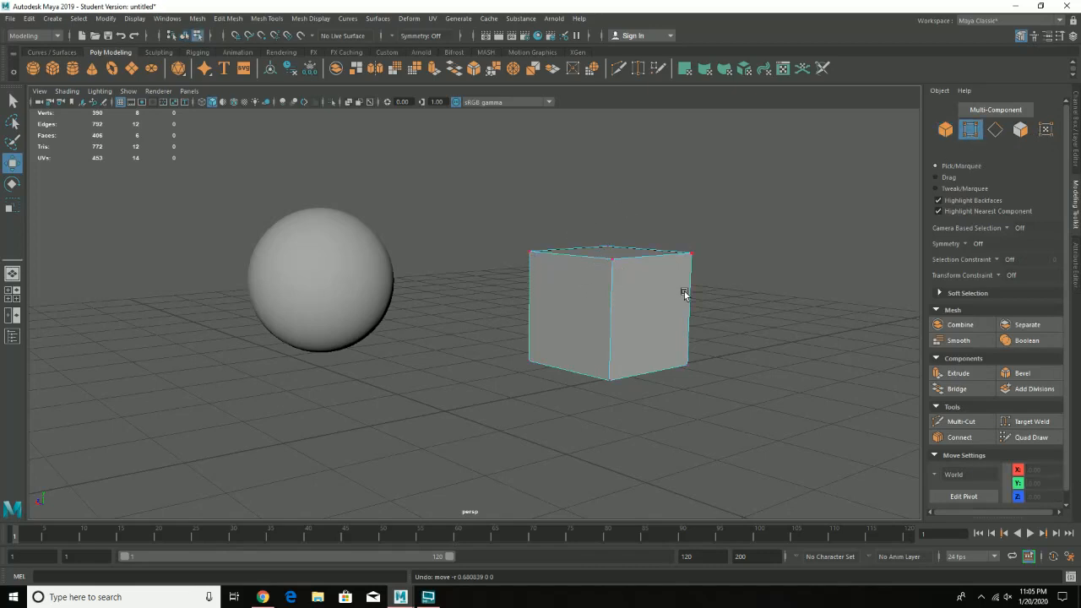
scroll(737, 320, "up", 3)
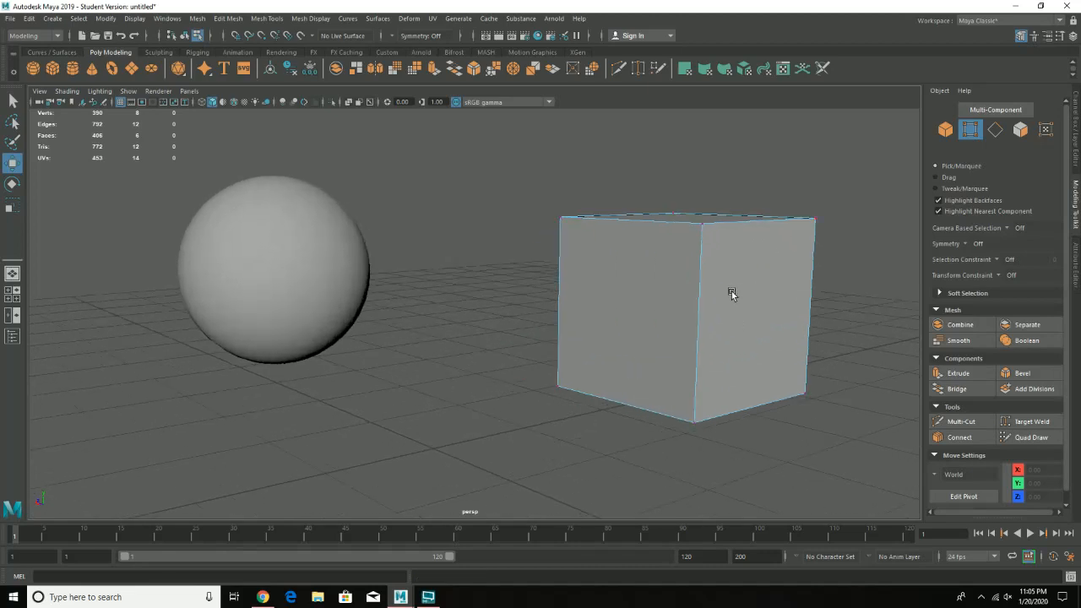
middle_click_drag(731, 291, 641, 316, "alt")
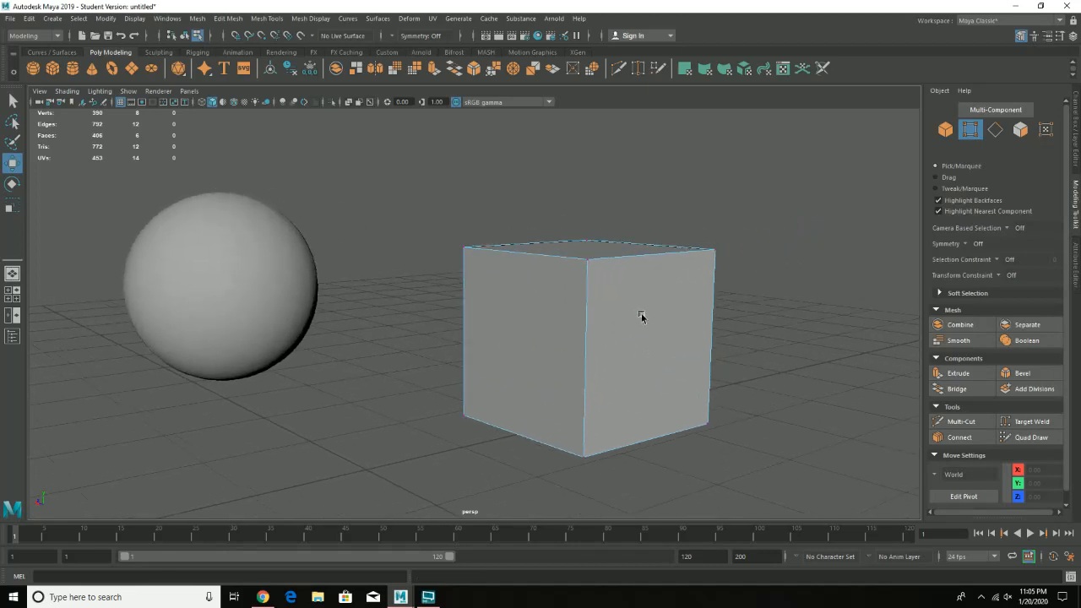
left_click(465, 248)
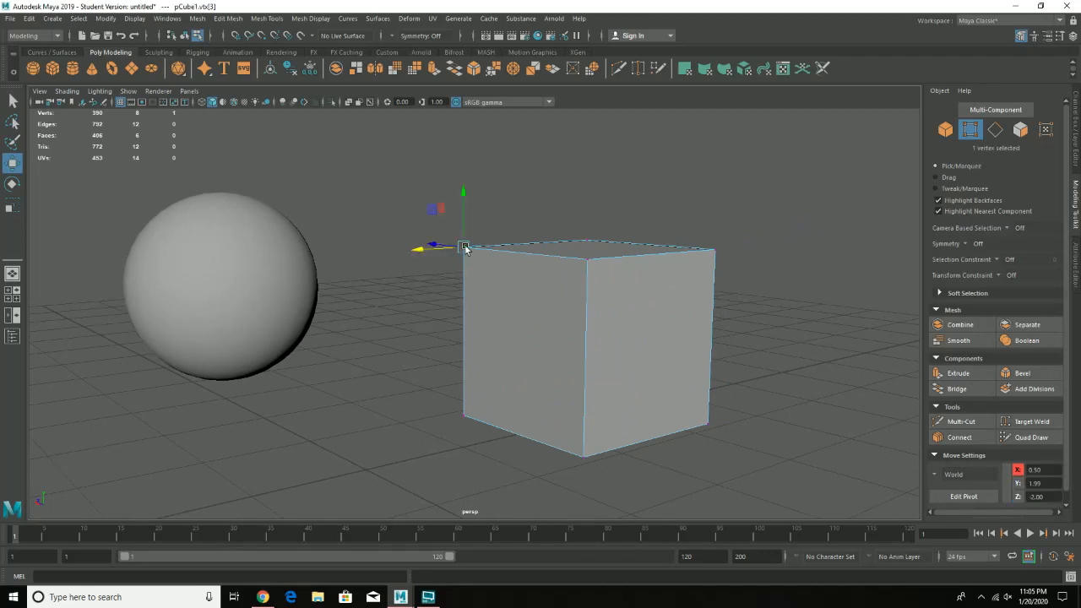
- Try moving the selected corner vertex inward to about X 0.29 and Z -2.18, and undo the move
left_click_drag(466, 247, 491, 257)
right_click_drag(490, 257, 585, 268, "alt")
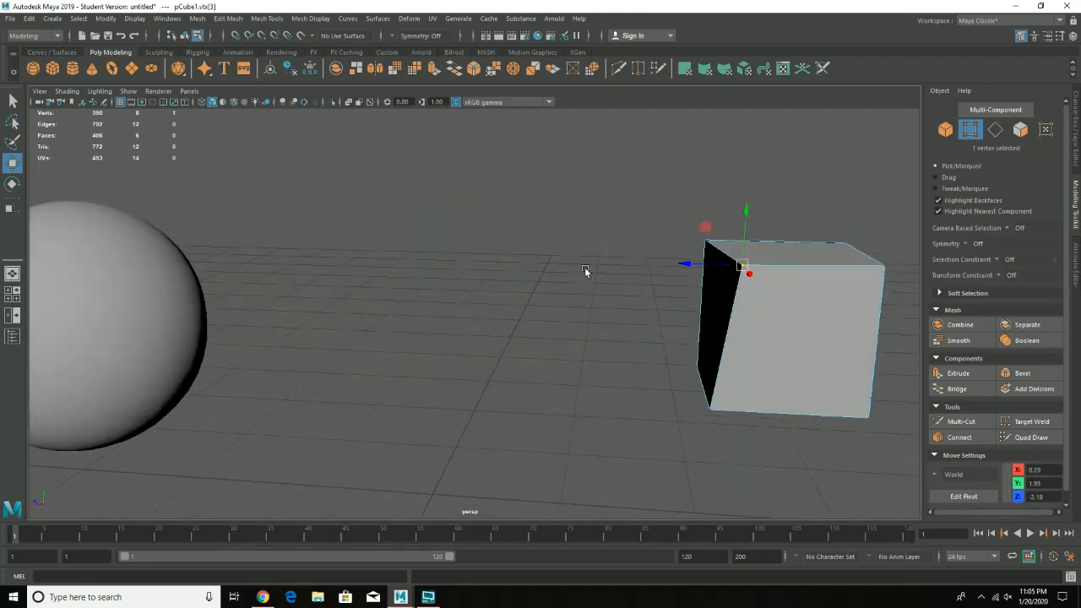
key("ctrl+z")
- Try lowering the selected corner vertex to about Y 1.52, and undo the move
left_click_drag(779, 282, 718, 276, "alt")
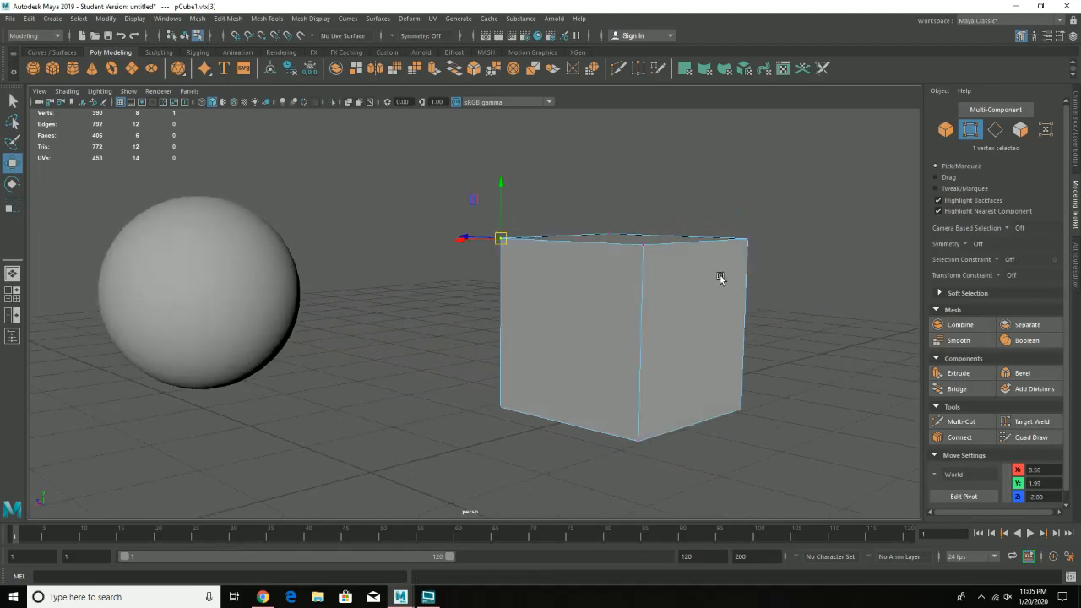
left_click_drag(511, 196, 515, 277)
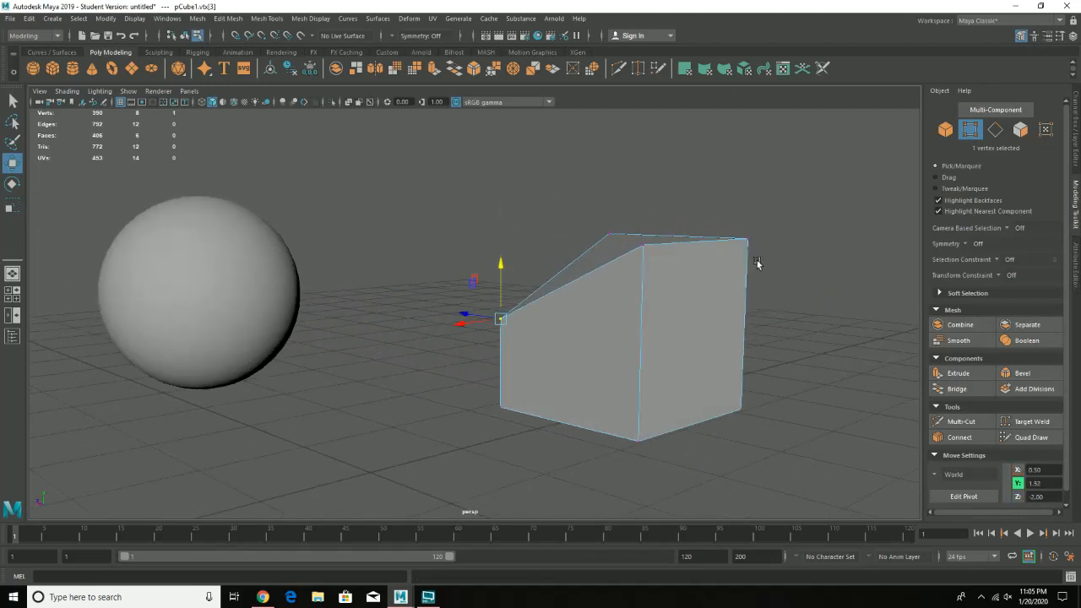
key("ctrl+z")
right_click_drag(740, 244, 427, 302, "alt")
left_click_drag(427, 303, 541, 304, "alt")
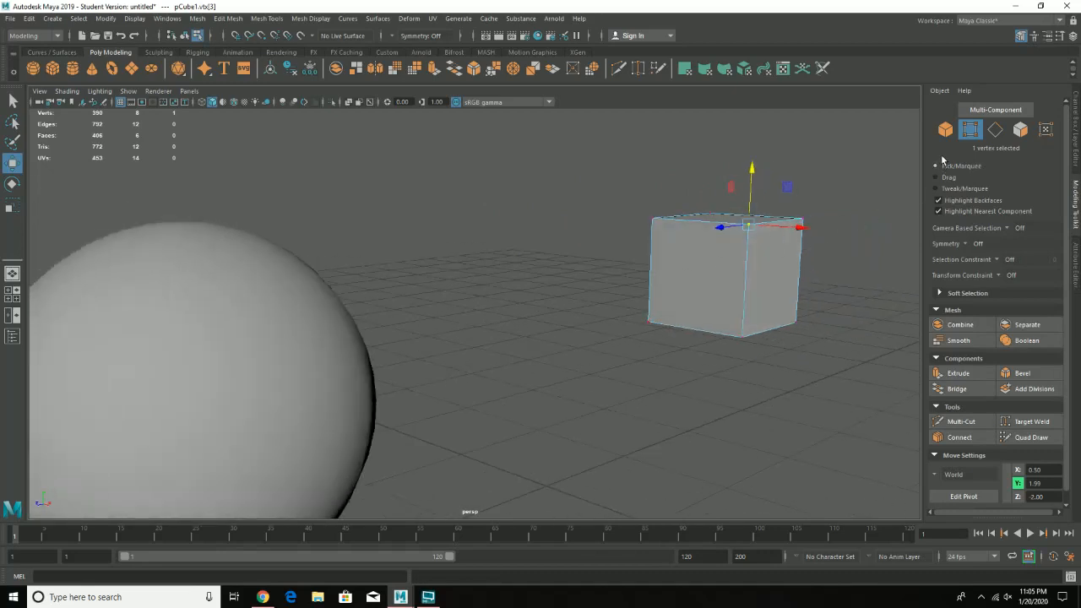
key("a")
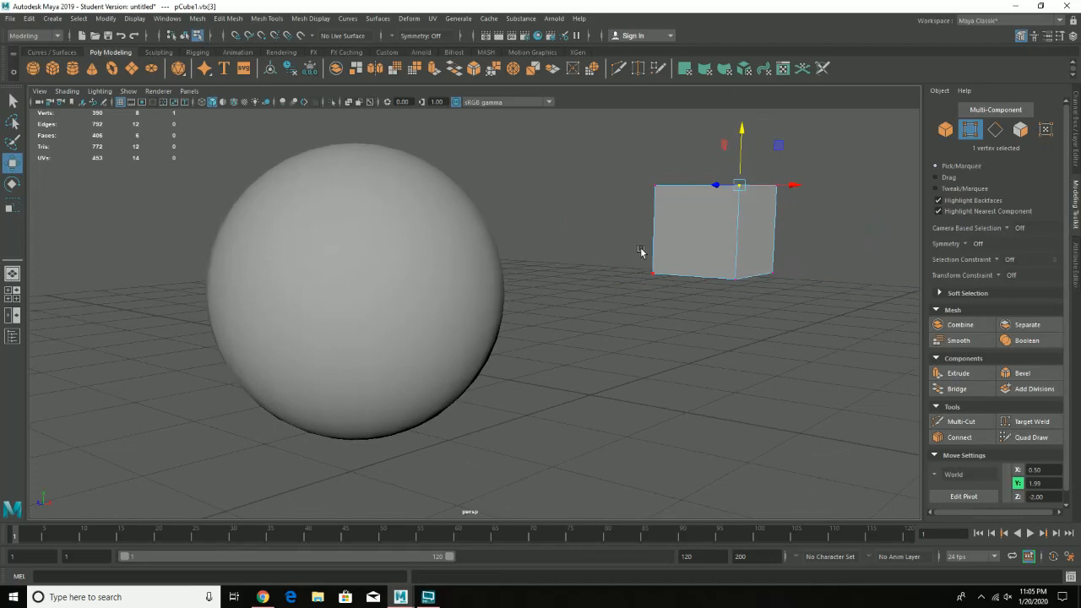
middle_click_drag(644, 253, 642, 278, "alt")
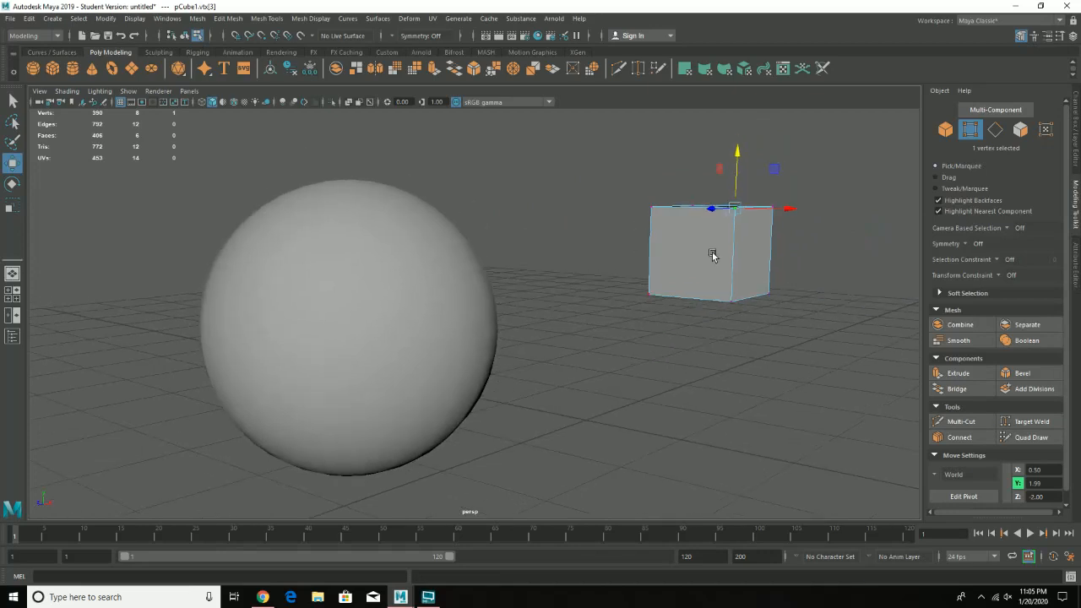
- Return the cube to object selection, select the whole cube, and switch the selection to the whole sphere
right_click_drag(743, 217, 773, 209)
left_click(577, 306)
left_click(704, 243)
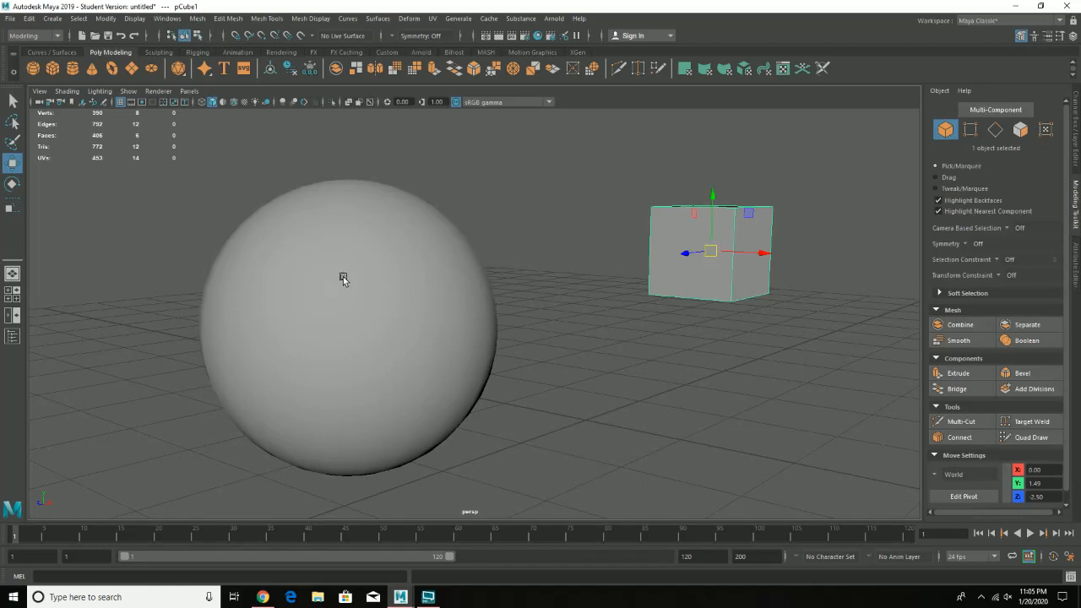
left_click(342, 276)
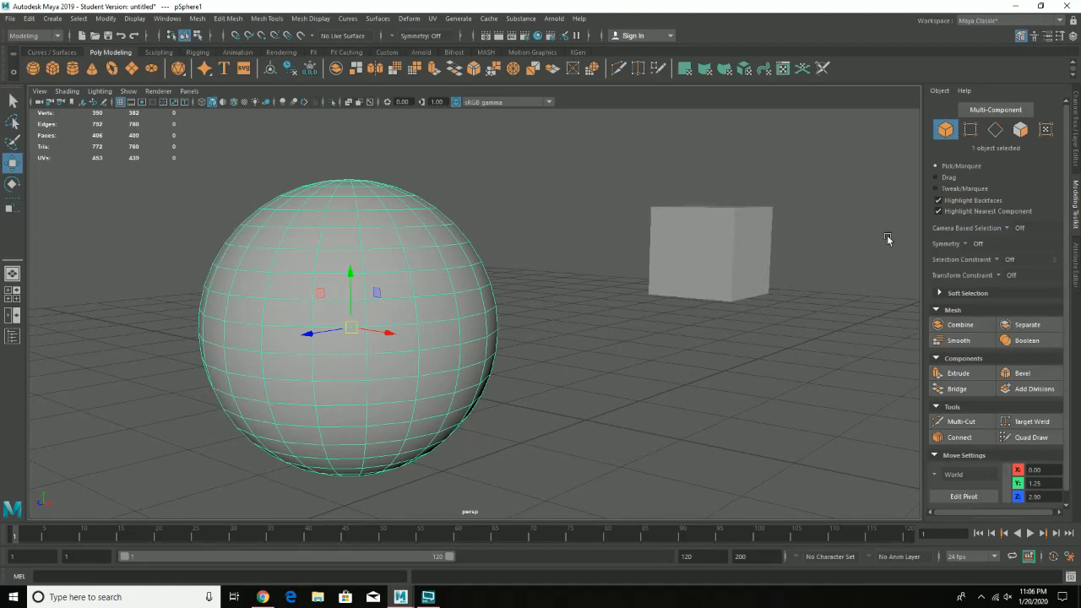
- Switch the sphere to vertex selection and select its upper vertex facing the cube at X 0.81, Z 2.90
left_click(973, 133)
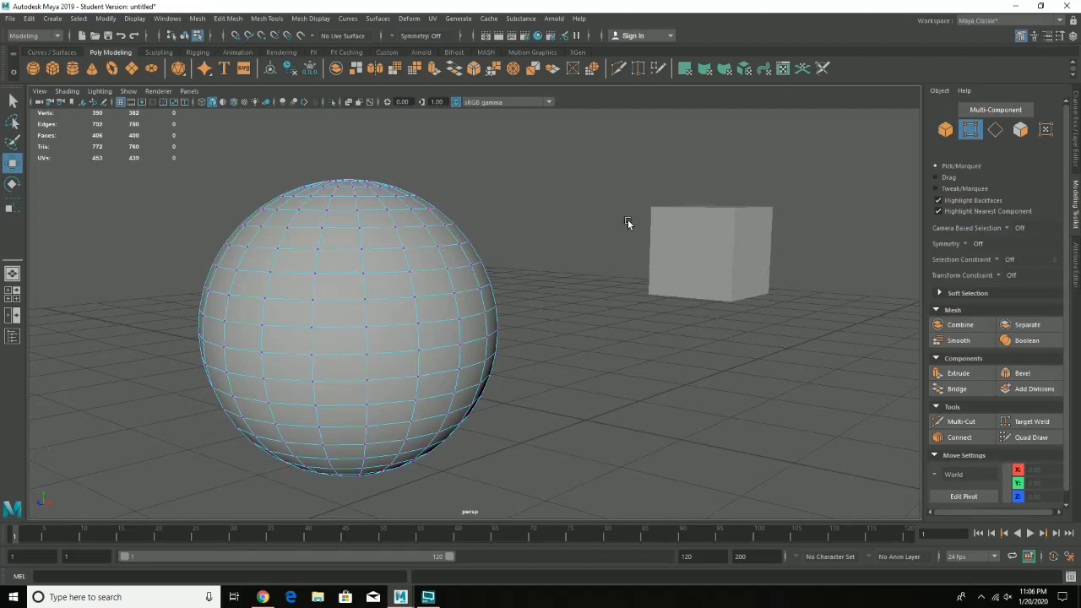
left_click(440, 245)
left_click_drag(435, 276, 458, 282, "alt")
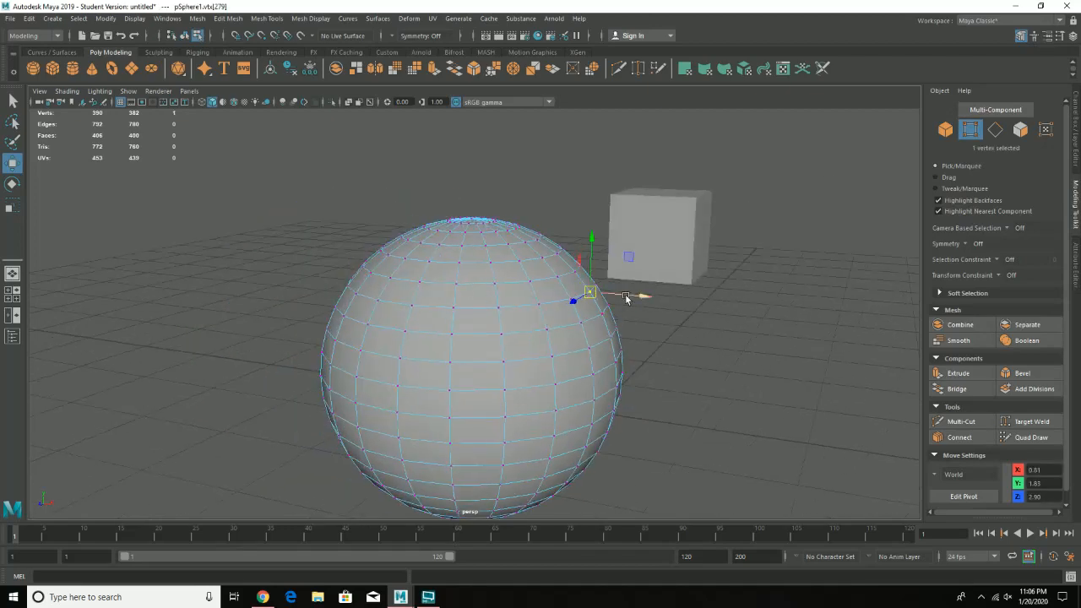
- Try moving the selected sphere vertex inward to about X 0.49 and down to about Y 1.62, and undo both moves
left_click_drag(628, 297, 580, 292)
left_click_drag(545, 254, 546, 289)
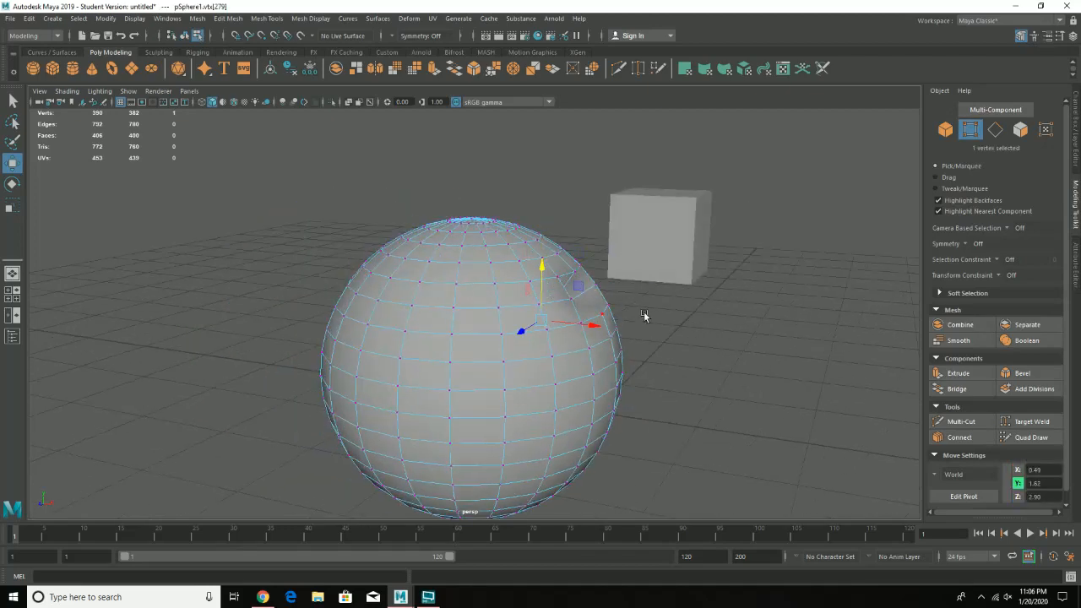
left_click_drag(684, 315, 636, 316, "alt")
key("ctrl+z")
key("ctrl+z")
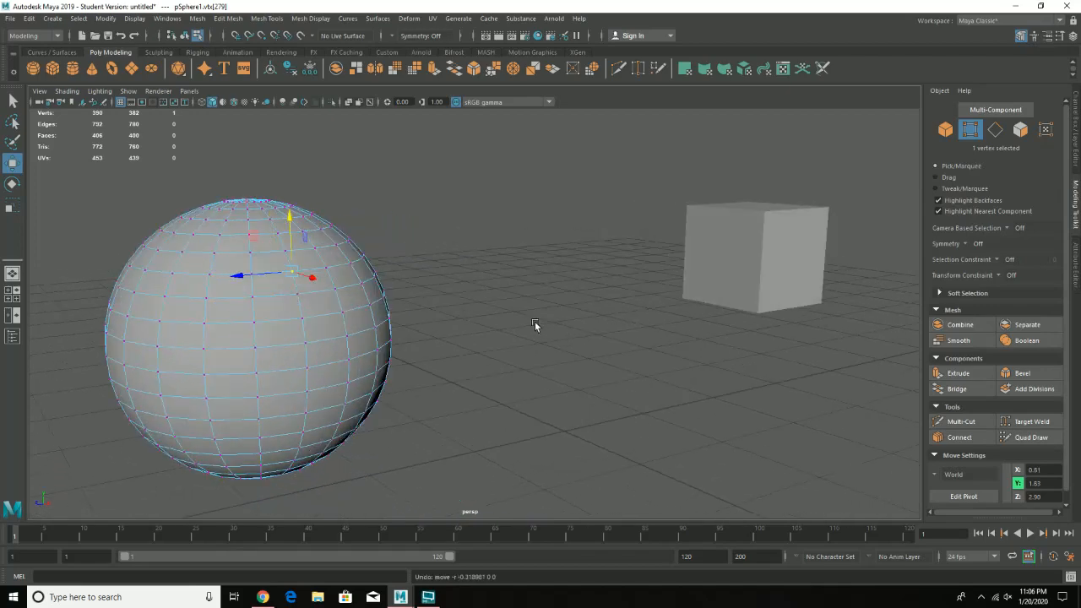
- With the Select tool, add neighbouring vertices in the same horizontal row of the sphere for a five-vertex selection
key("q")
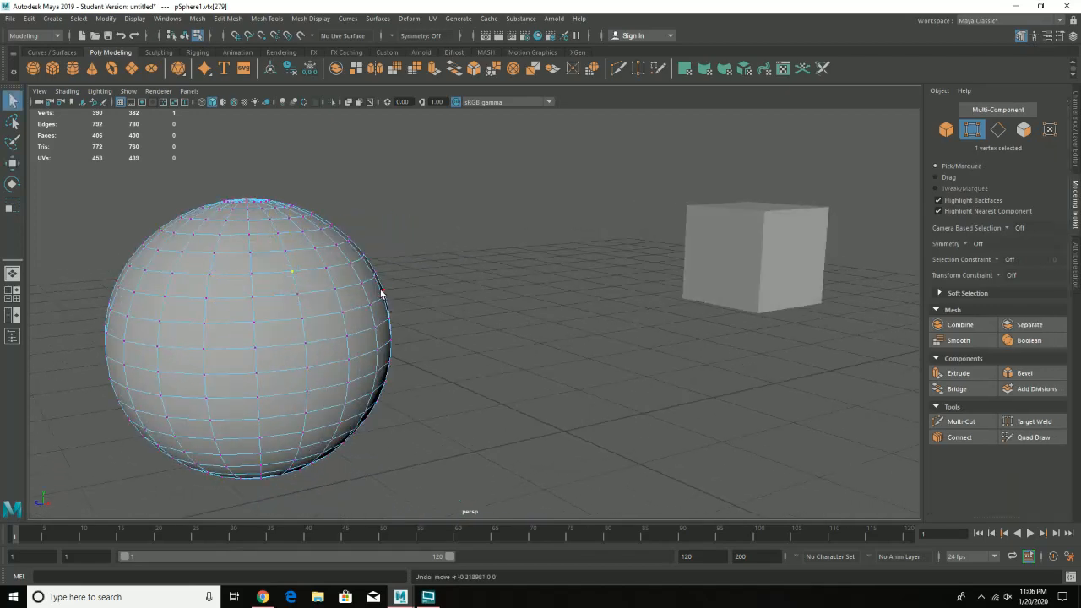
left_click(253, 275, "shift")
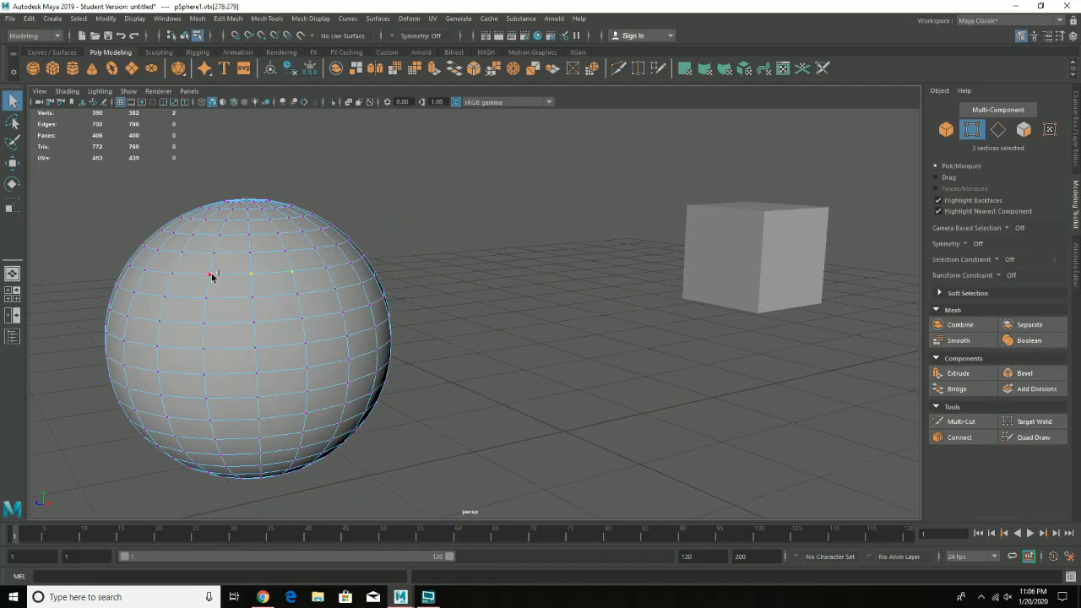
left_click(211, 275, "shift")
left_click(332, 276, "shift")
left_click_drag(333, 285, 352, 297, "alt")
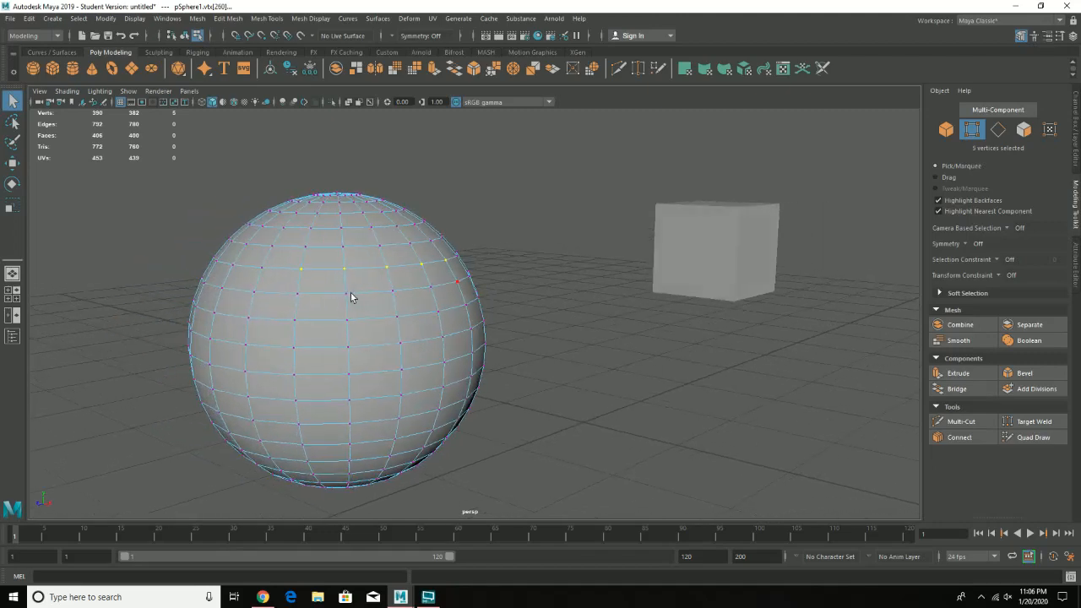
- Add the five vertices in the row directly below to the sphere's vertex selection
left_click(457, 283, "shift")
left_click(431, 288, "shift")
left_click(393, 292, "shift")
left_click(347, 295, "shift")
left_click(298, 295, "shift")
- Try marquee-selecting the vertices across the sphere's upper half, and undo back to the ten-vertex selection
left_click_drag(142, 179, 562, 374)
key("ctrl+z")
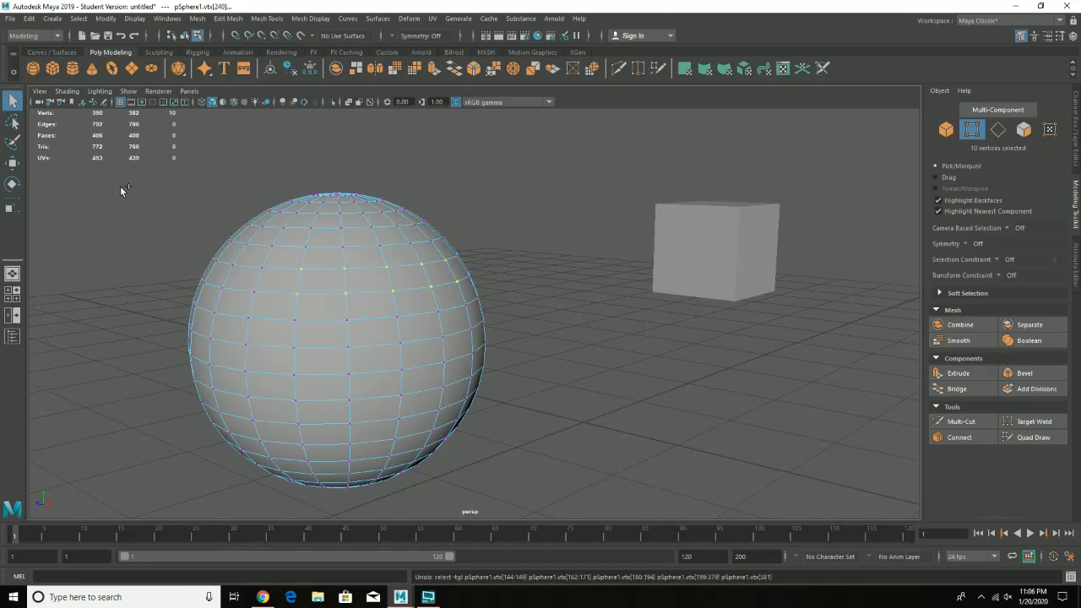
left_click_drag(120, 185, 473, 339)
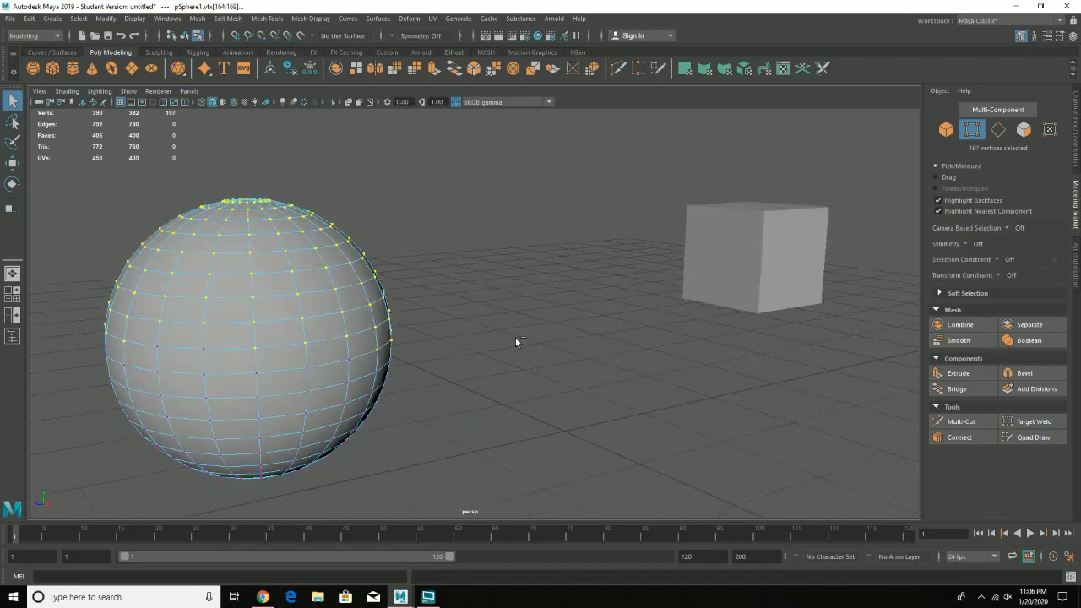
key("ctrl+z")
key("ctrl+z")
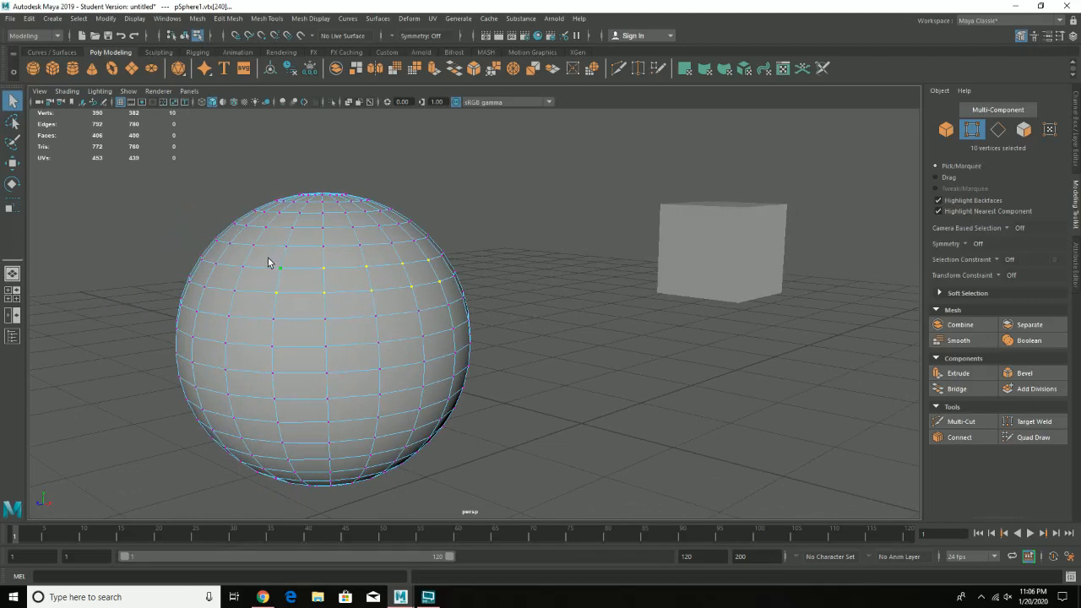
- Try marquee selections over the sphere's side around the ten selected vertices, including an additive one, and undo them
left_click_drag(267, 260, 479, 365)
key("ctrl+z")
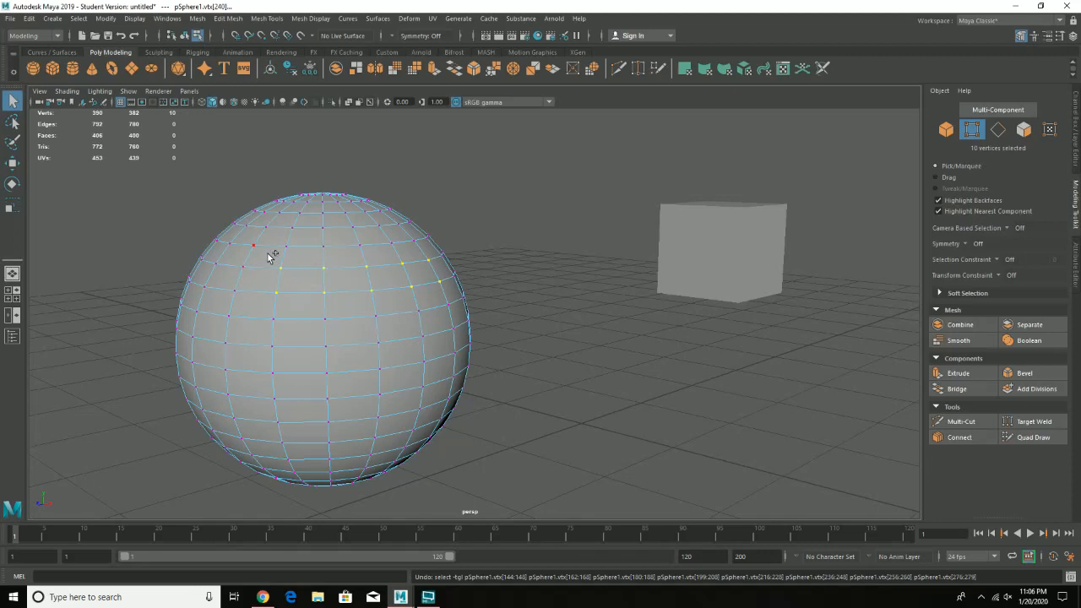
left_click_drag(272, 256, 548, 426, "ctrl+shift")
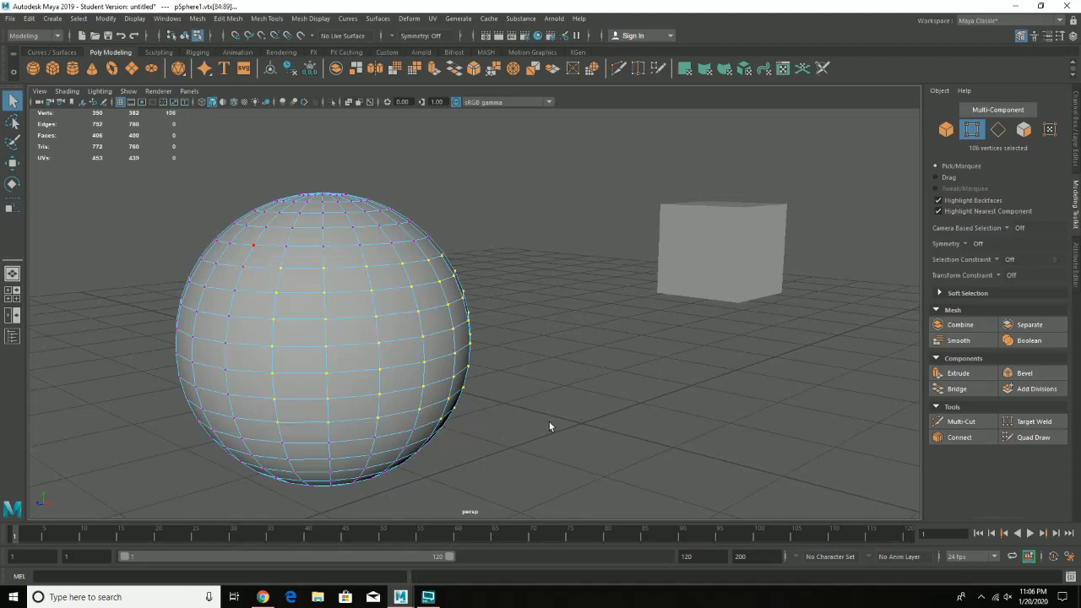
key("ctrl+z")
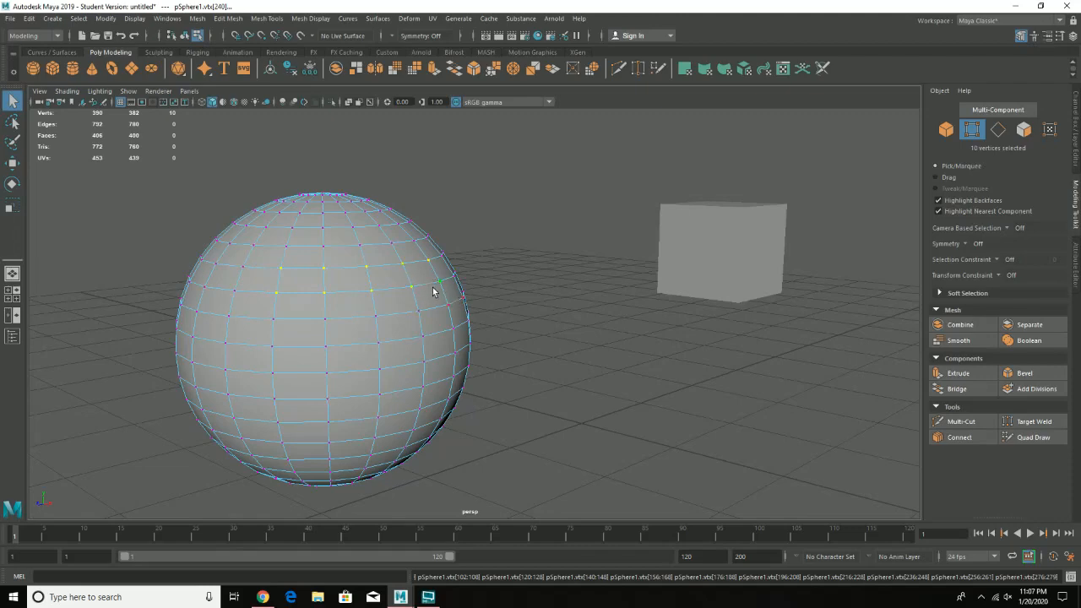
- Try moving the ten selected sphere vertices inward along X to about 0.31, and undo the move and the last vertex additions
left_click_drag(434, 292, 491, 309, "alt")
middle_click_drag(624, 373, 525, 258, "alt")
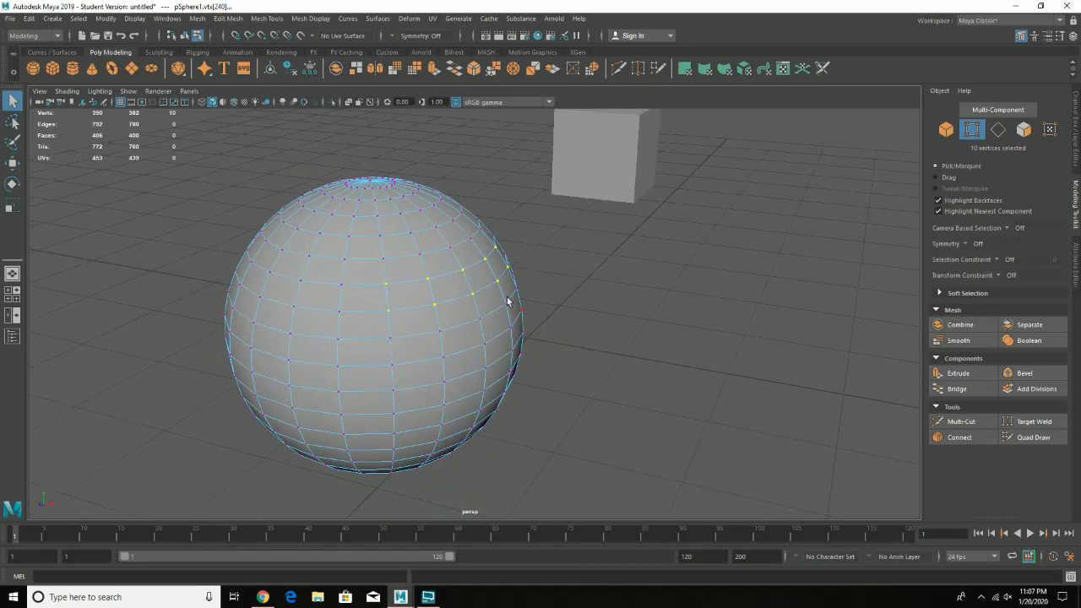
left_click(12, 161)
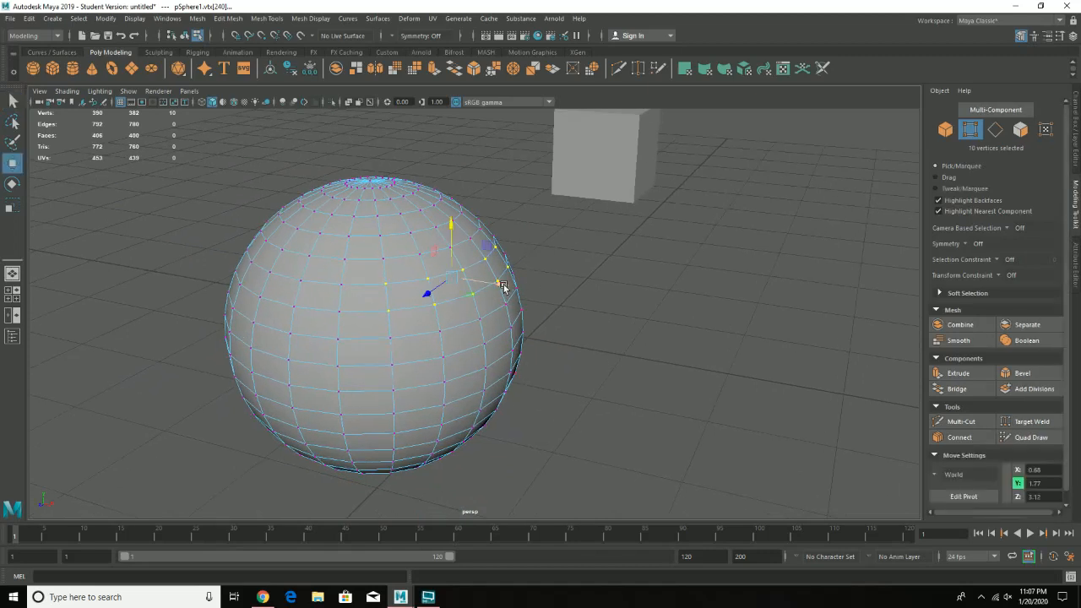
left_click_drag(496, 282, 530, 318)
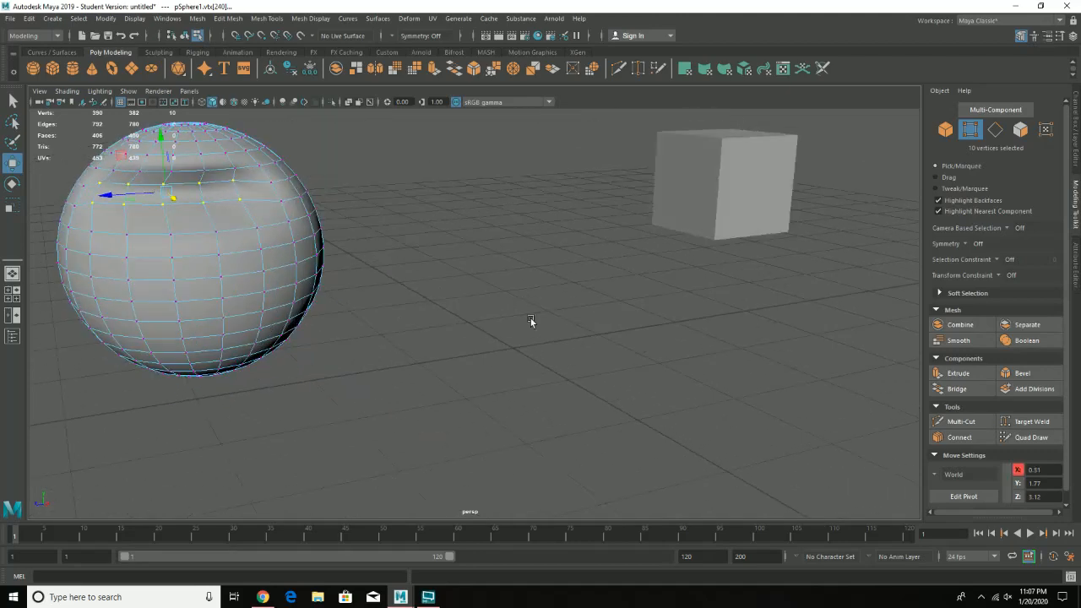
key("ctrl+z")
key("ctrl+z")
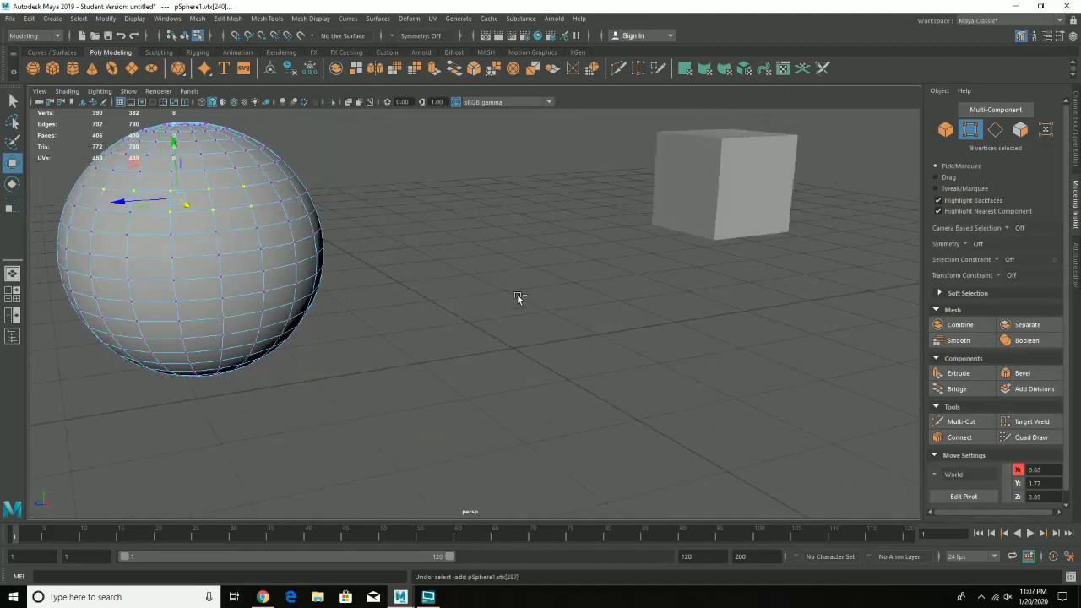
left_click_drag(470, 252, 497, 323, "alt")
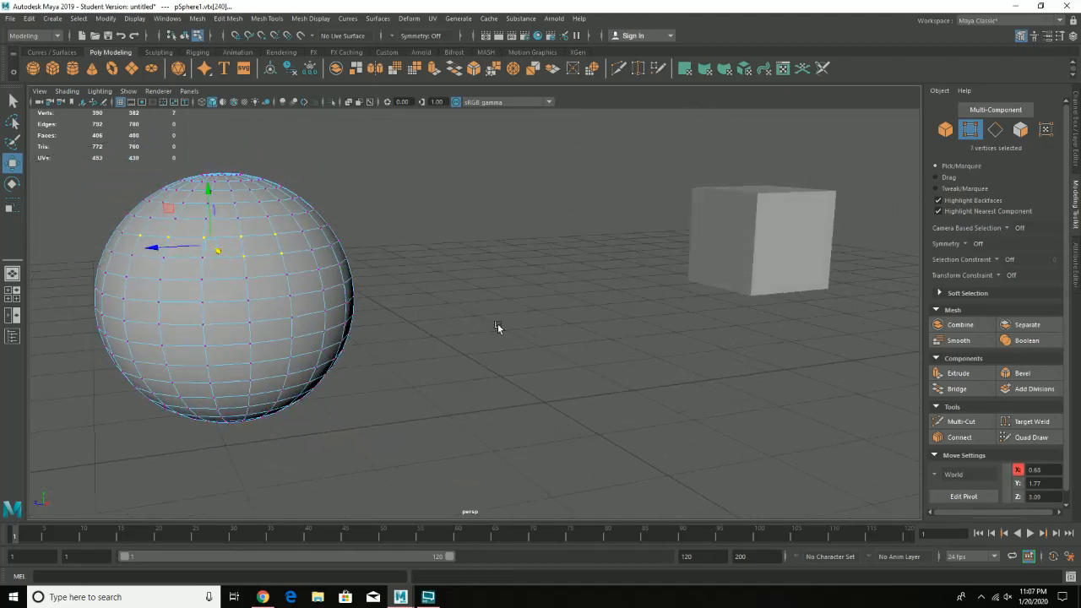
- Return to the cube in vertex selection, with its upper corner vertex at X 0.50, Z -2.00 selected
left_click(833, 199)
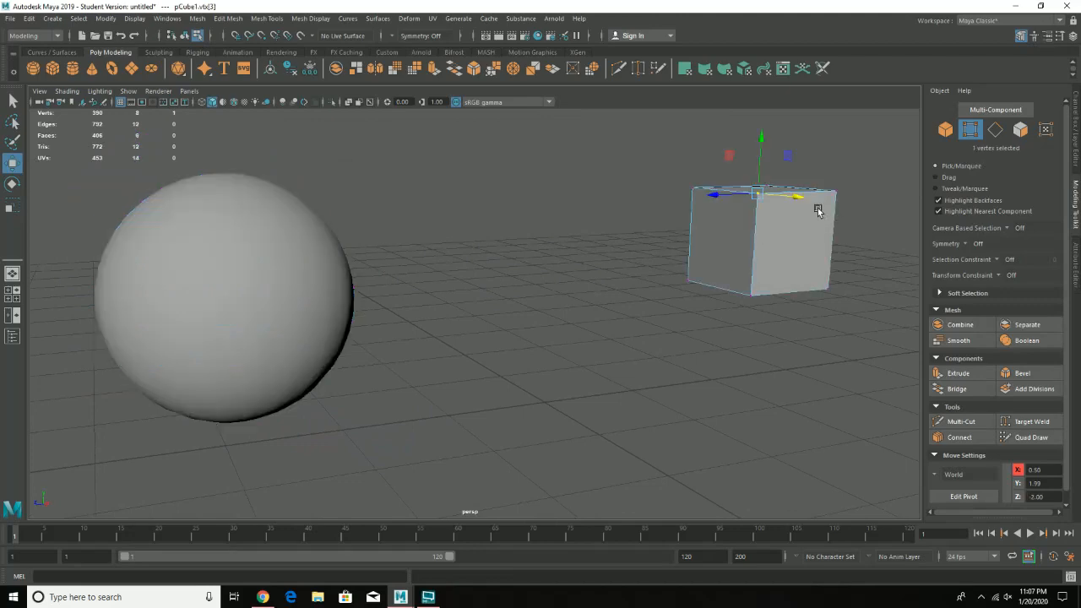
left_click_drag(810, 273, 654, 283, "alt")
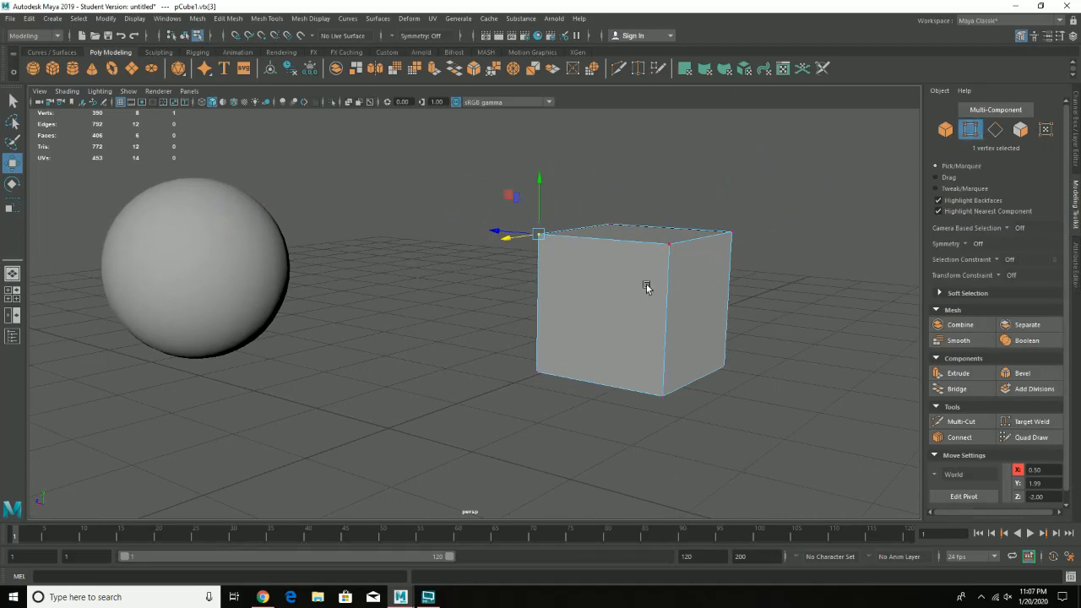
right_click(545, 235, "shift")
right_click(544, 236)
right_click(544, 234)
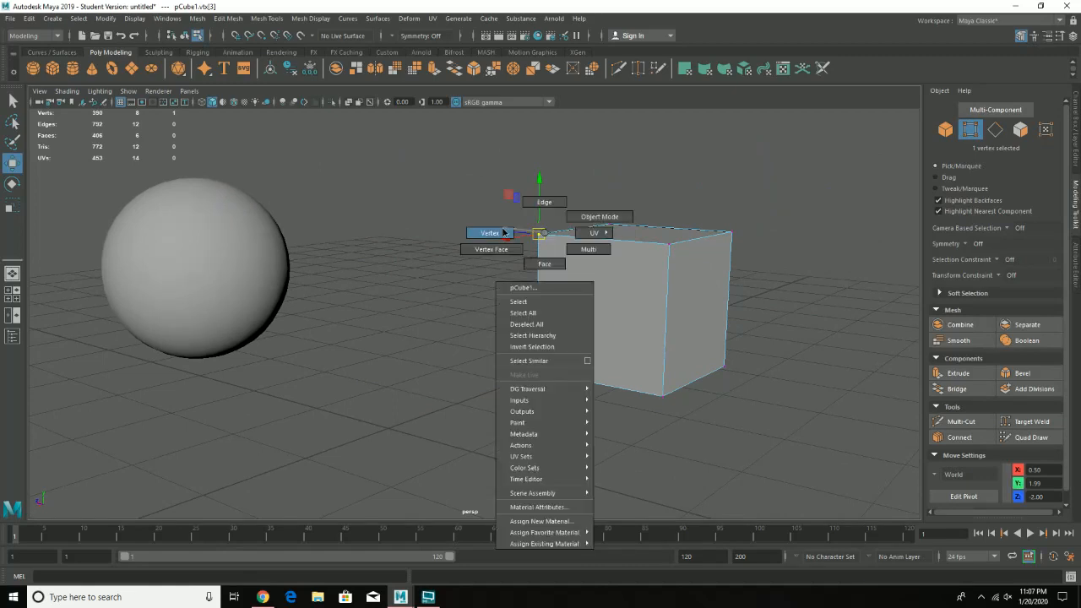
left_click(504, 233)
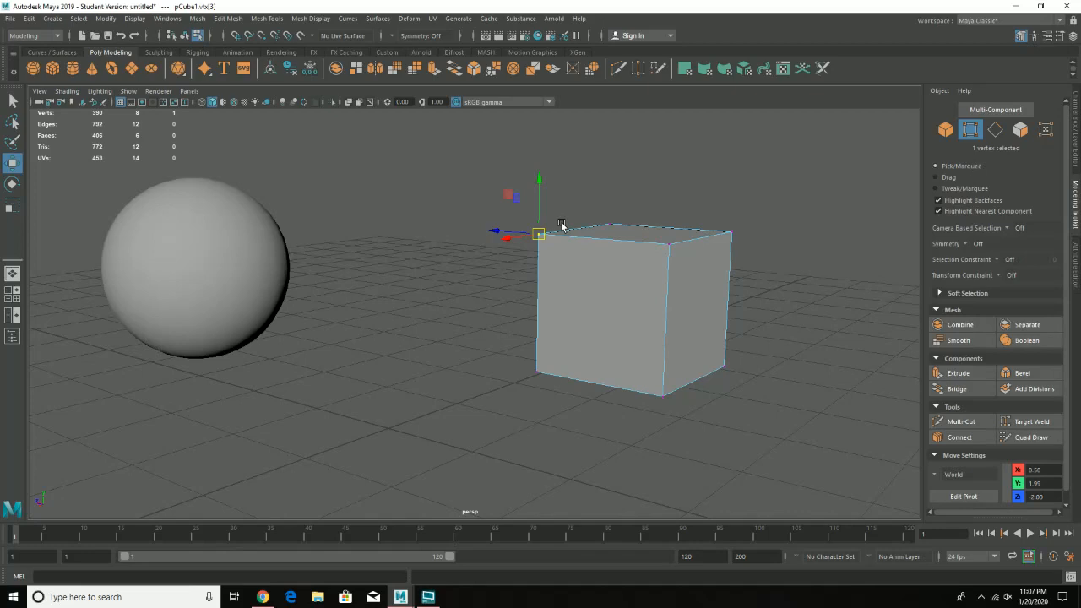
- Switch the cube to edge selection and select its upper edge at X 0.50, Z -2.50
left_click(996, 130)
right_click(625, 243)
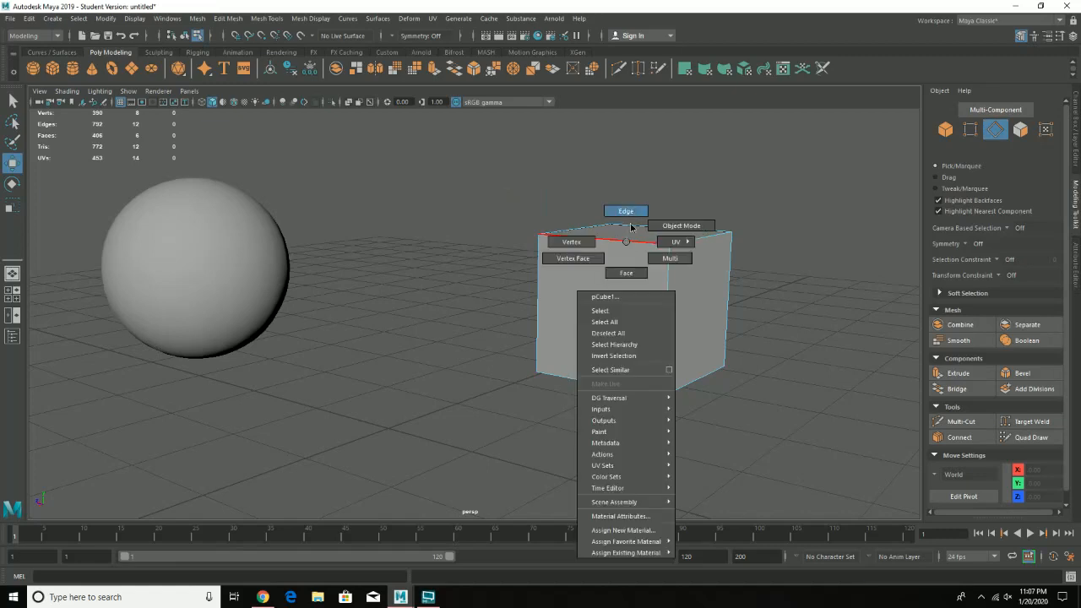
left_click(626, 212)
left_click(629, 239)
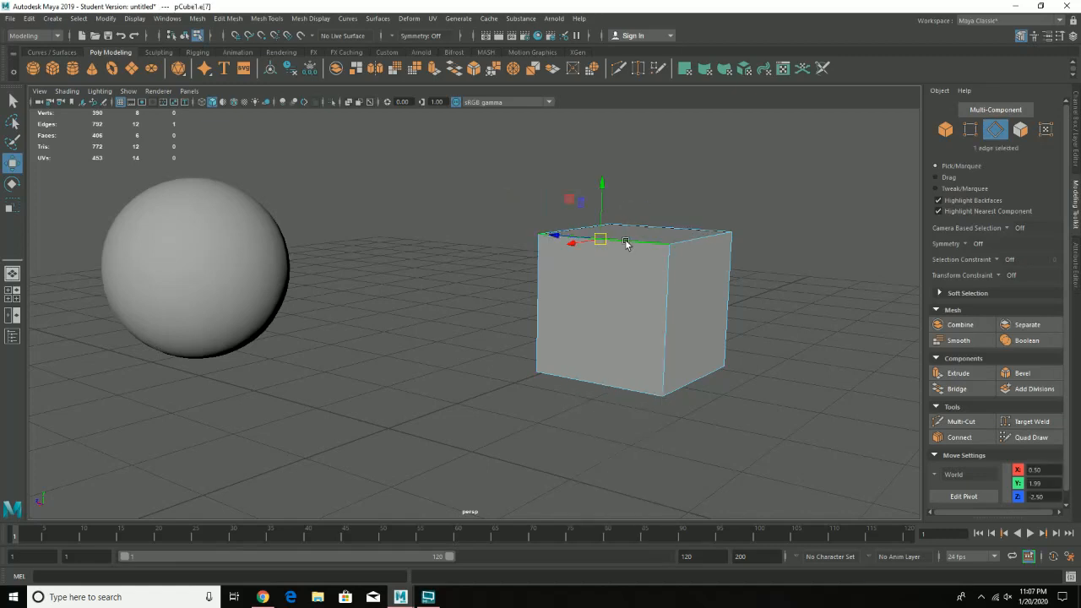
- Try moving the cube's selected upper edge freely downward and outward, and undo the moves
left_click_drag(644, 265, 491, 344, "alt")
key("ctrl+z")
left_click_drag(460, 272, 483, 357)
key("ctrl+z")
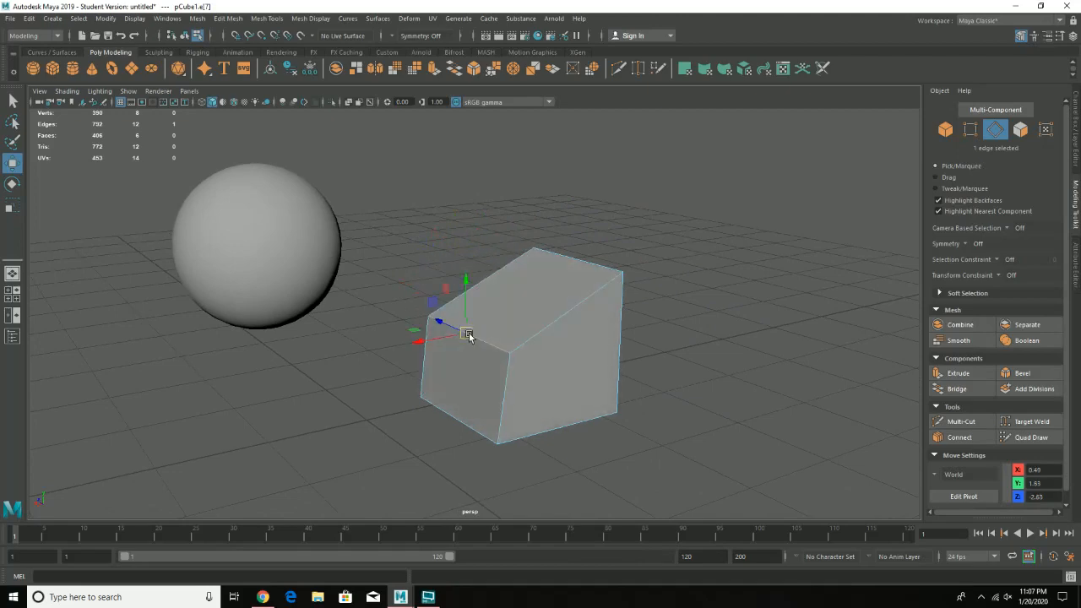
left_click_drag(415, 333, 453, 279, "alt")
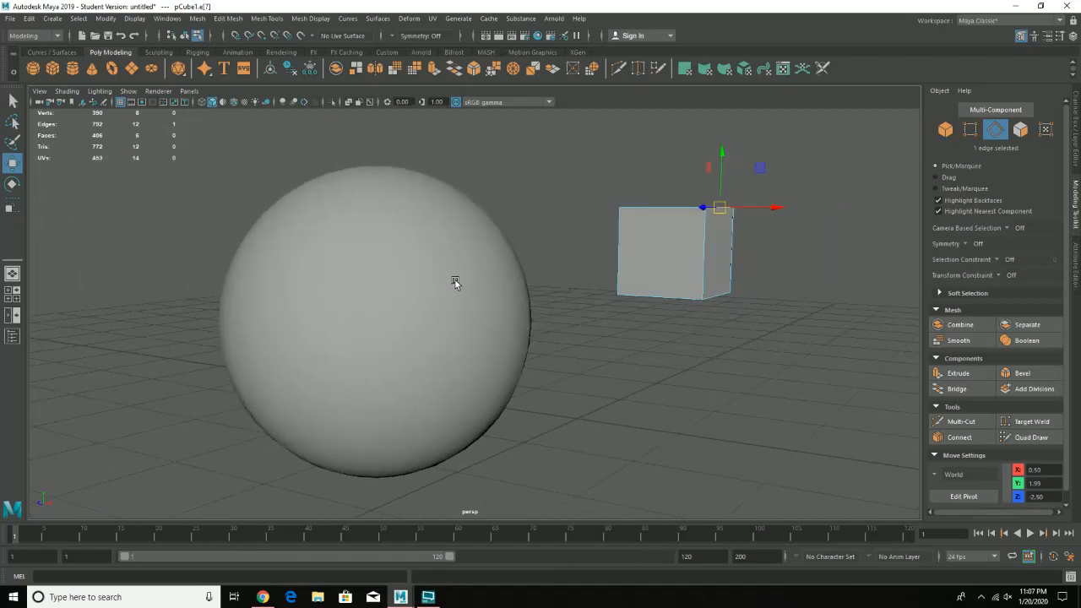
- Switch edge selection to the sphere and select the full horizontal edge loop on its upper half at Y 1.70
left_click(454, 282)
left_click(408, 261)
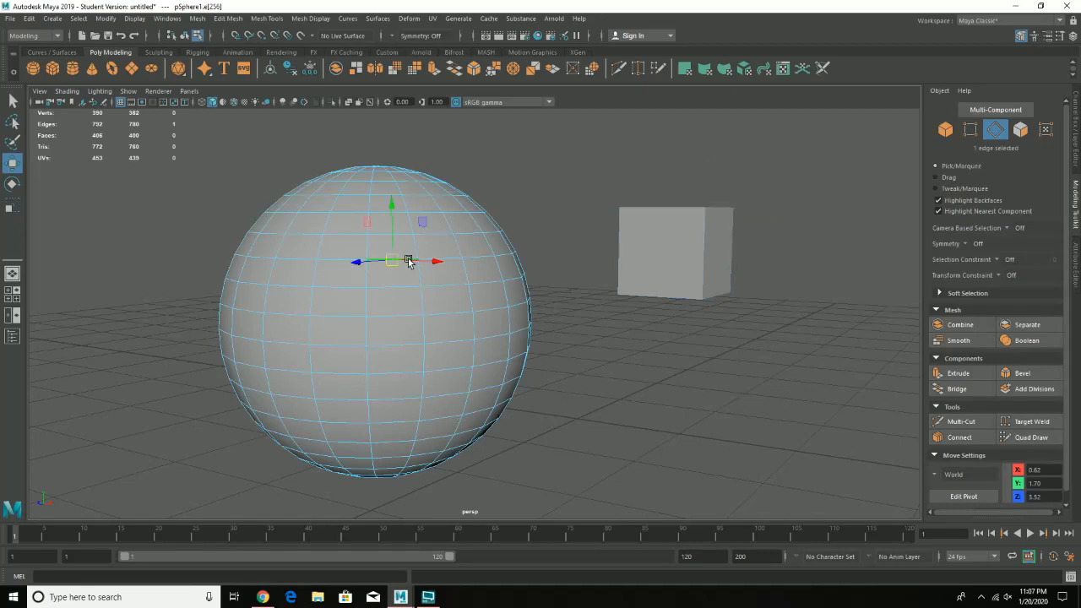
left_click_drag(407, 261, 338, 263)
double_click(339, 262)
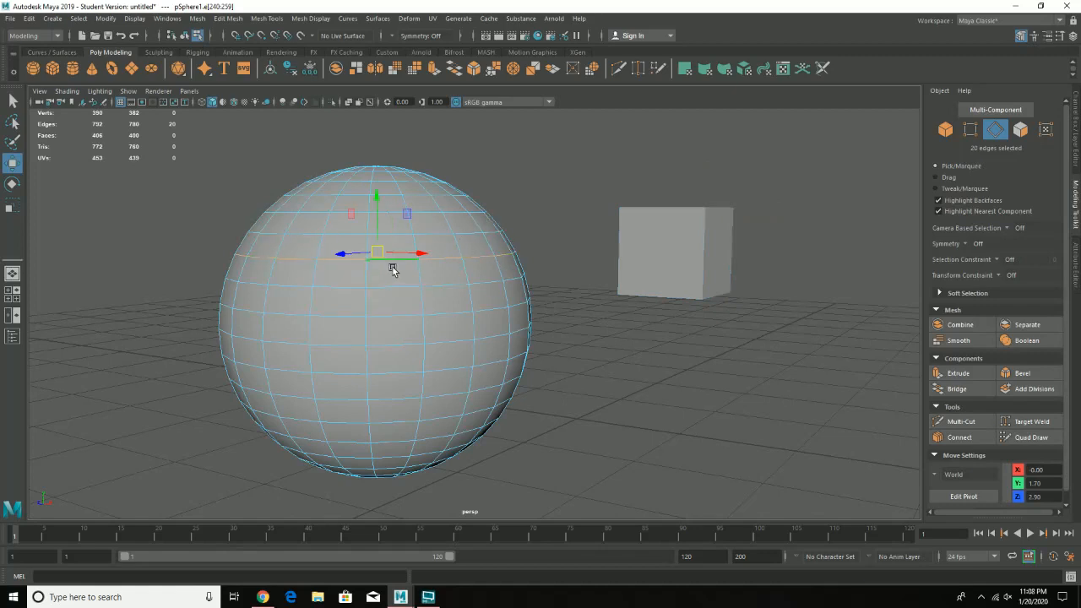
- Activate the Rotate tool and select single edges of the sphere's upper horizontal loop one at a time
key("e")
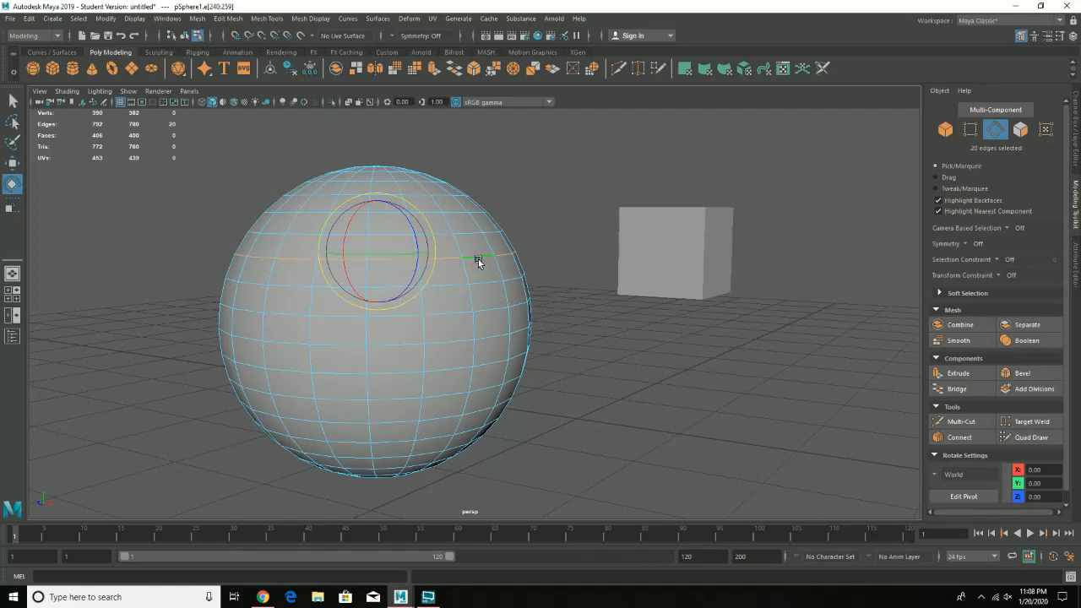
left_click(478, 259)
left_click_drag(463, 238, 399, 271)
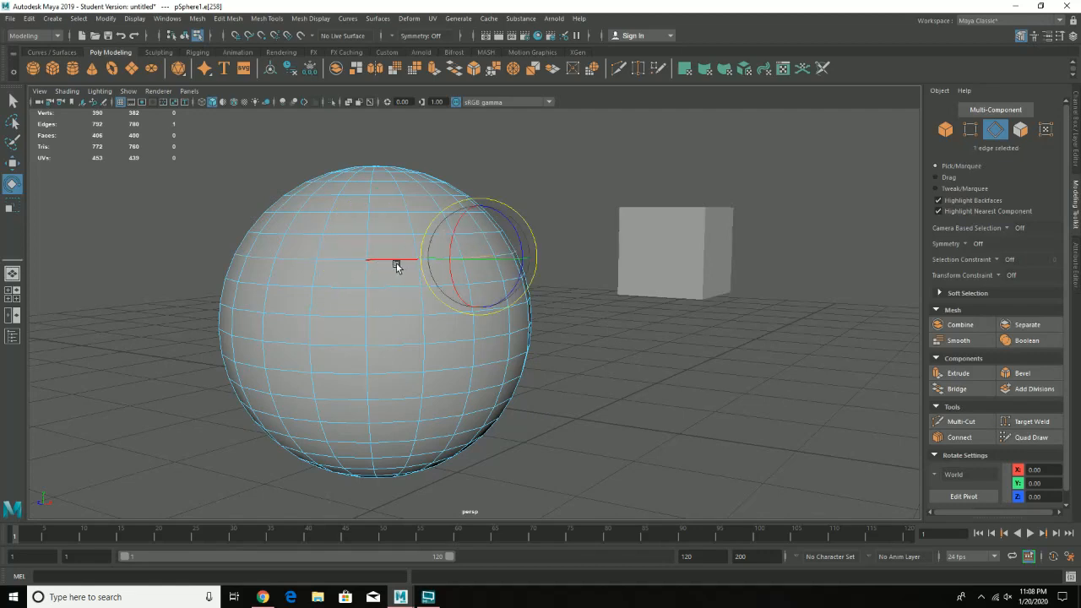
left_click(402, 260)
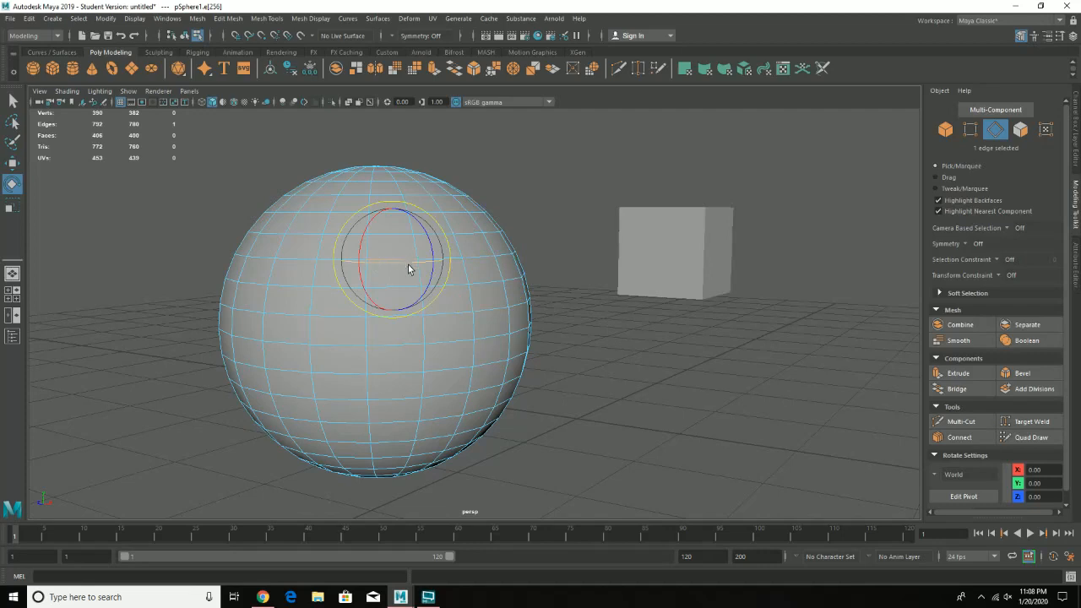
- Return to the Select tool and reselect the sphere's entire 20-edge upper horizontal loop, viewing it from above
key("q")
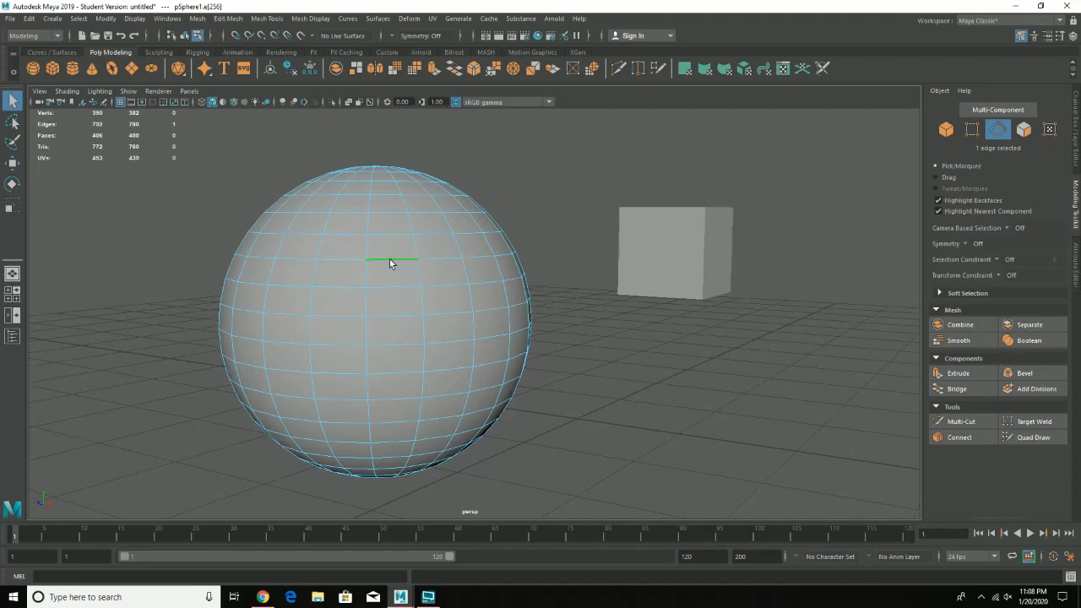
double_click(352, 259)
left_click_drag(284, 259, 307, 295, "alt")
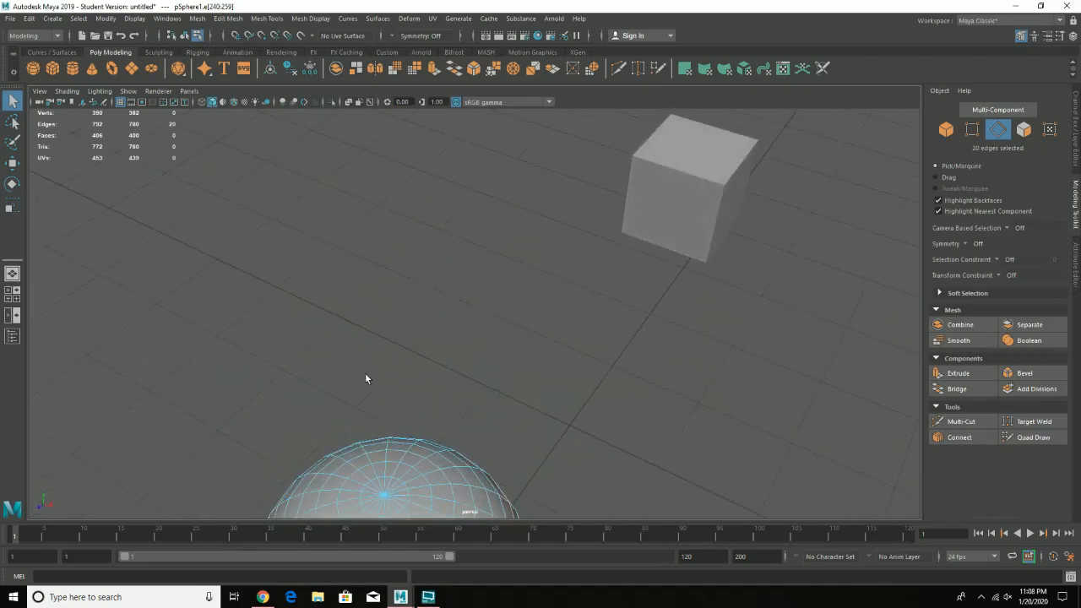
- Frame the sphere and select one full vertical edge loop running from its top pole to its bottom pole
key("f")
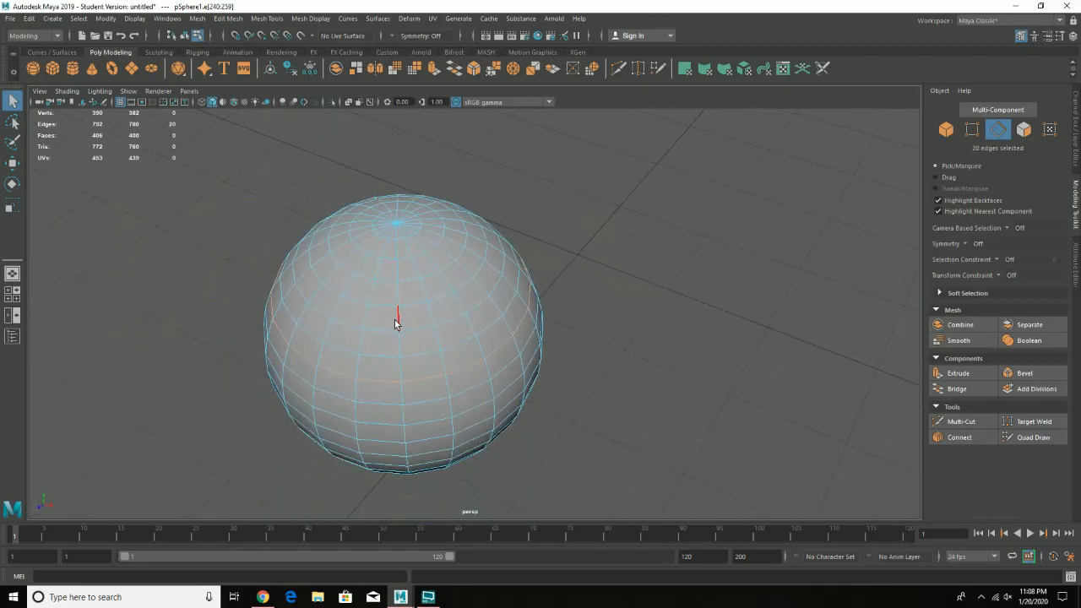
left_click(398, 324)
double_click(401, 348)
- Select a full horizontal edge loop on the upper part of the sphere
left_click_drag(534, 318, 527, 288, "alt")
middle_click_drag(511, 253, 512, 377, "alt")
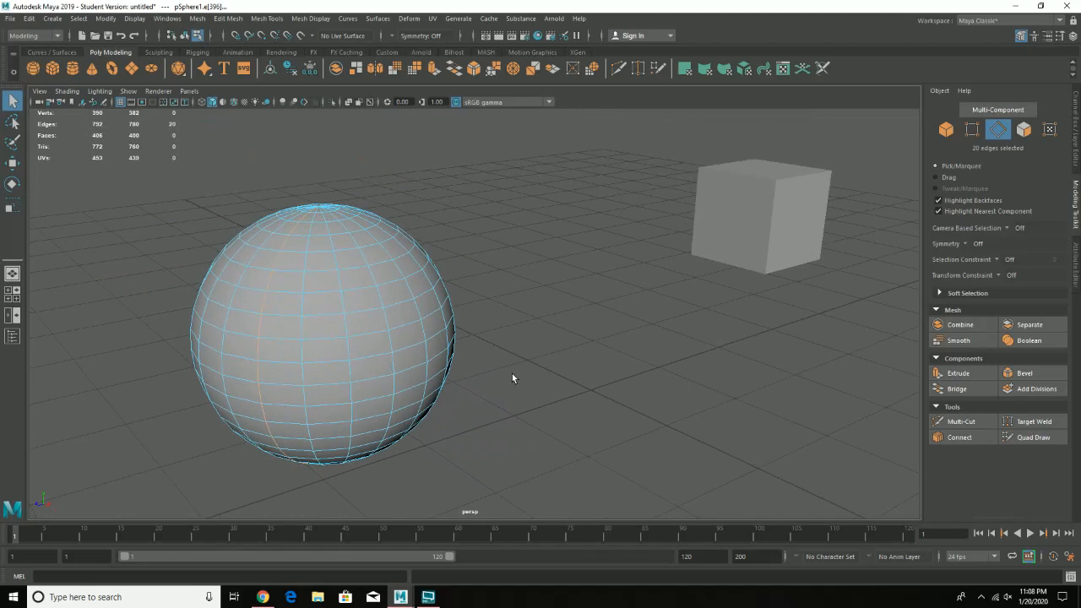
left_click(363, 268)
double_click(321, 272)
left_click(484, 291)
double_click(320, 273)
- Try scaling the sphere's selected upper edge loop uniformly with the Scale tool, and undo the scaling
key("e")
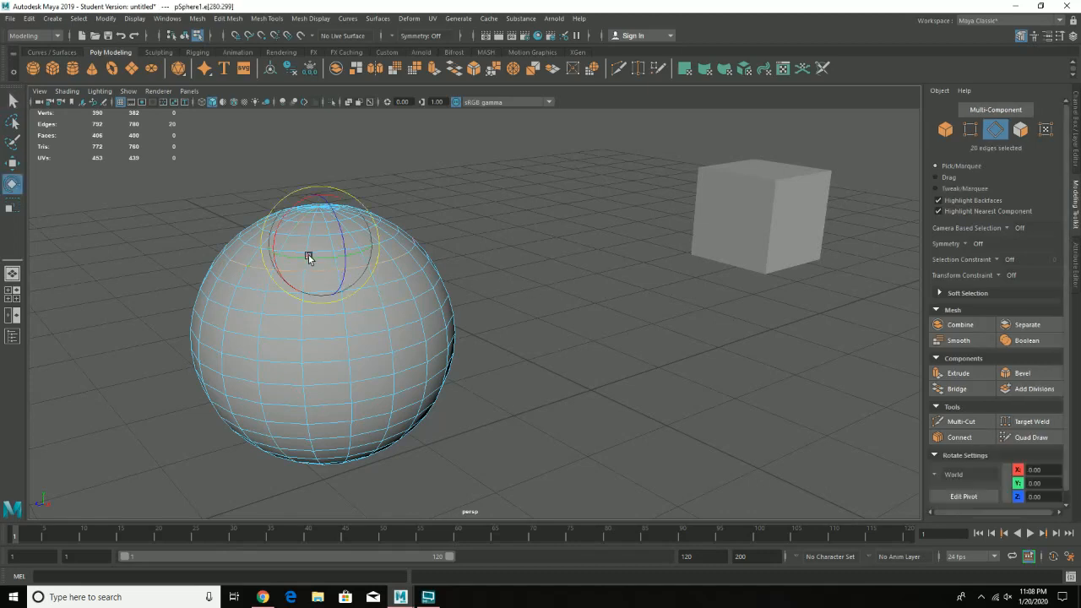
key("r")
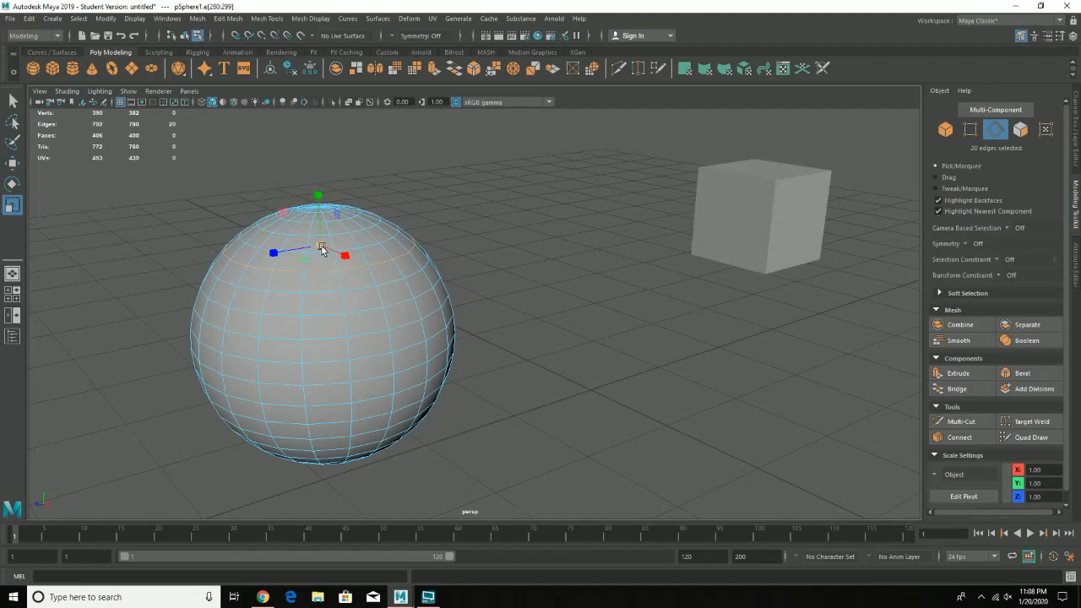
left_click_drag(323, 246, 345, 292)
key("ctrl+z")
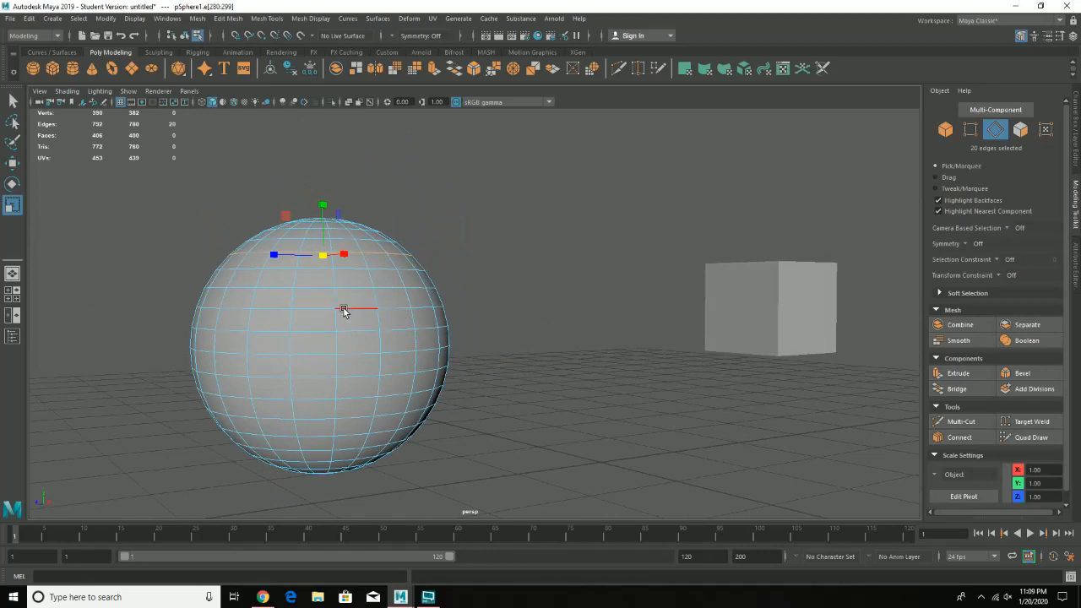
- Select a horizontal edge loop just above the sphere's middle, try a vertex loop from two neighbouring vertices, and return to edge selection
double_click(344, 308)
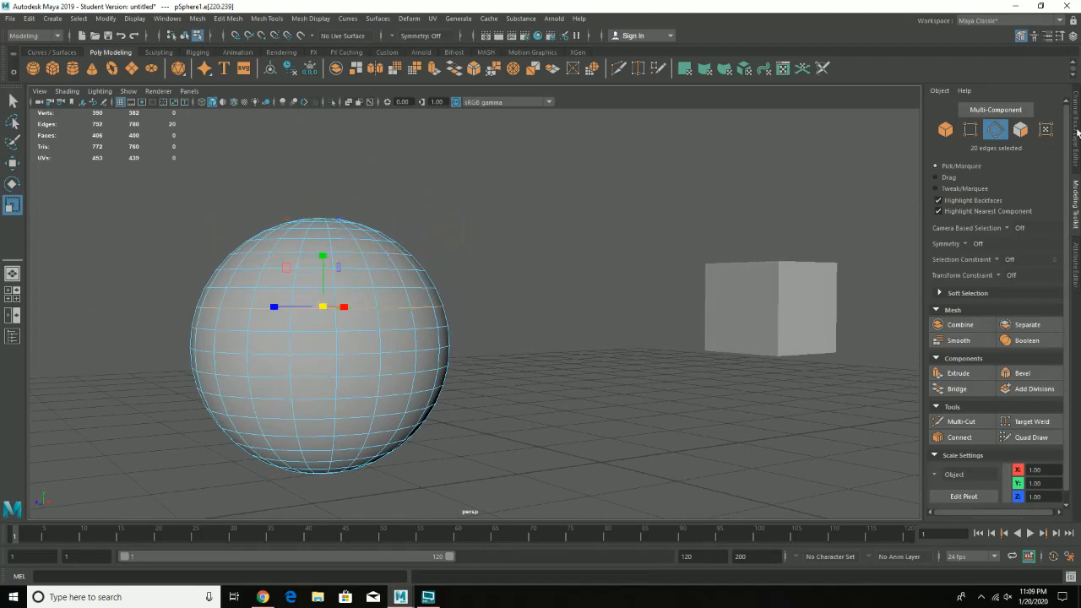
left_click(971, 130)
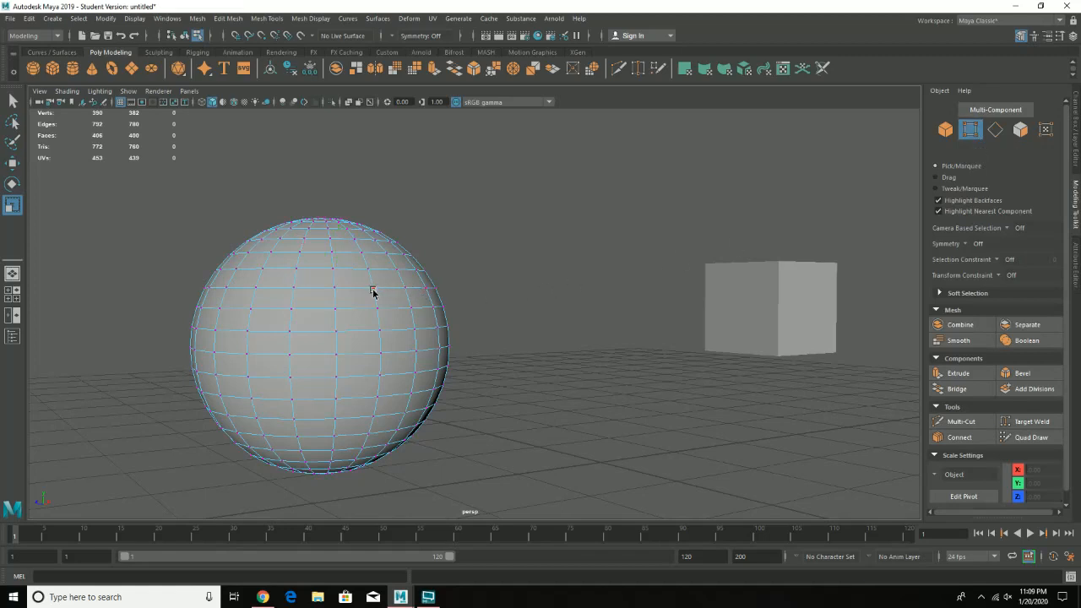
left_click(374, 287)
key("q")
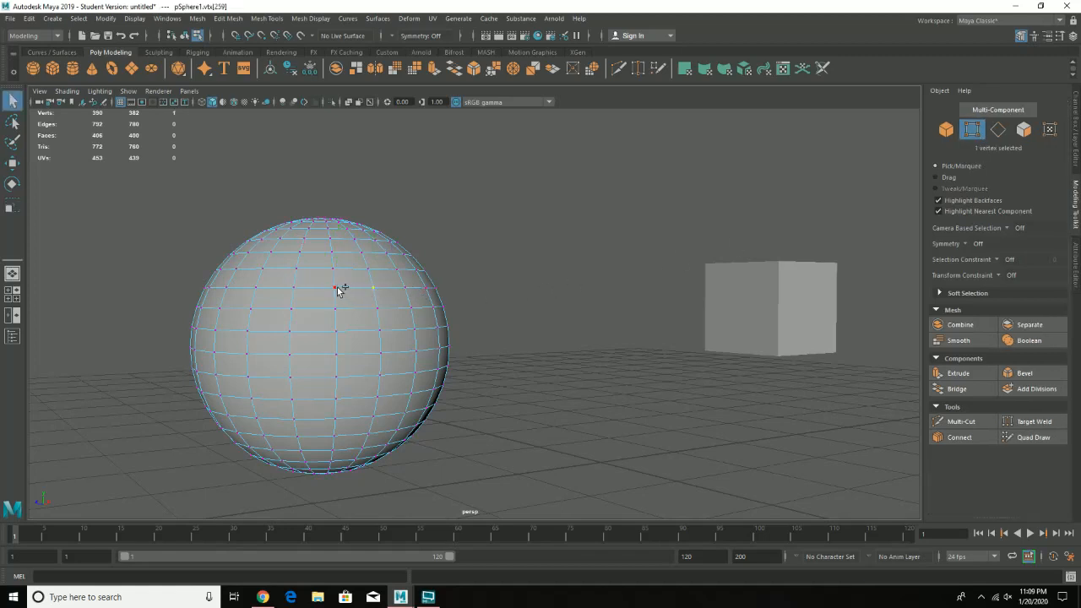
double_click(336, 289, "shift")
left_click(997, 132)
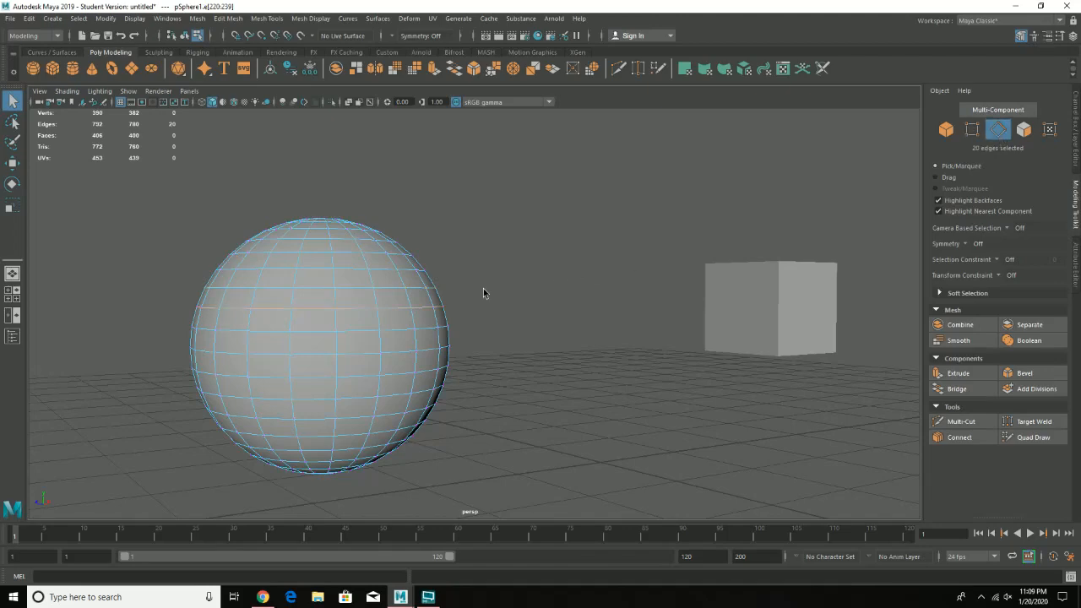
- Switch from edge to face selection on the cube and select its top face
left_click_drag(745, 321, 707, 316, "alt")
left_click(734, 322)
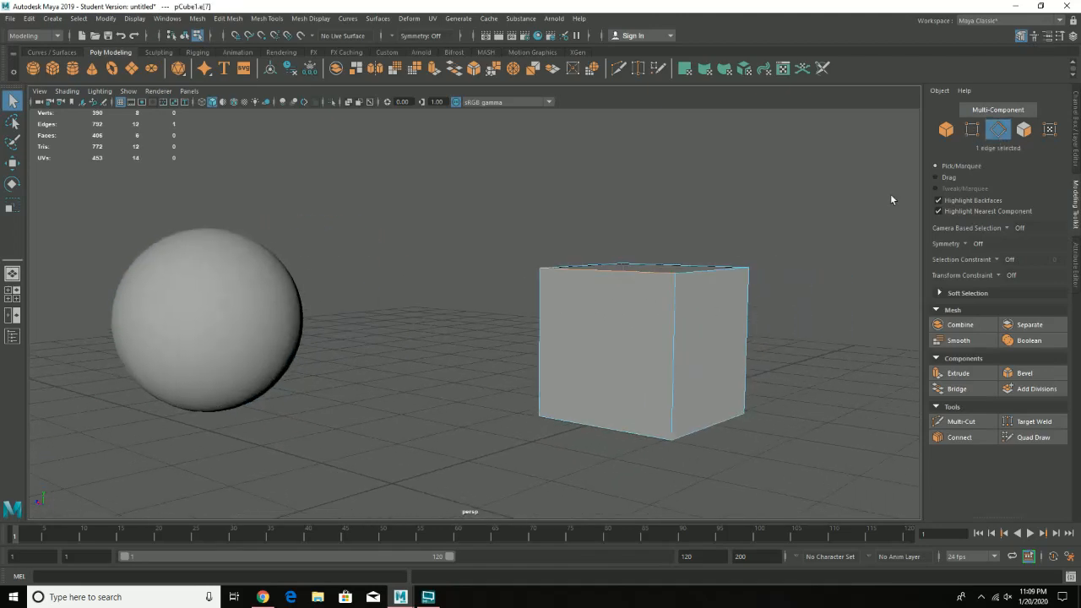
left_click(1023, 129)
left_click(600, 346)
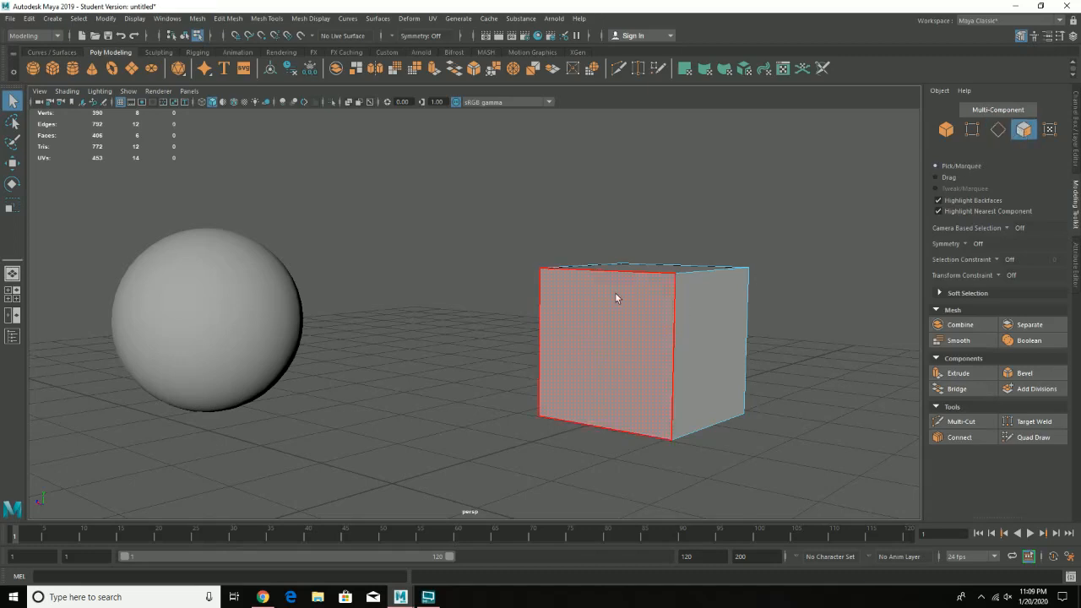
left_click(639, 266)
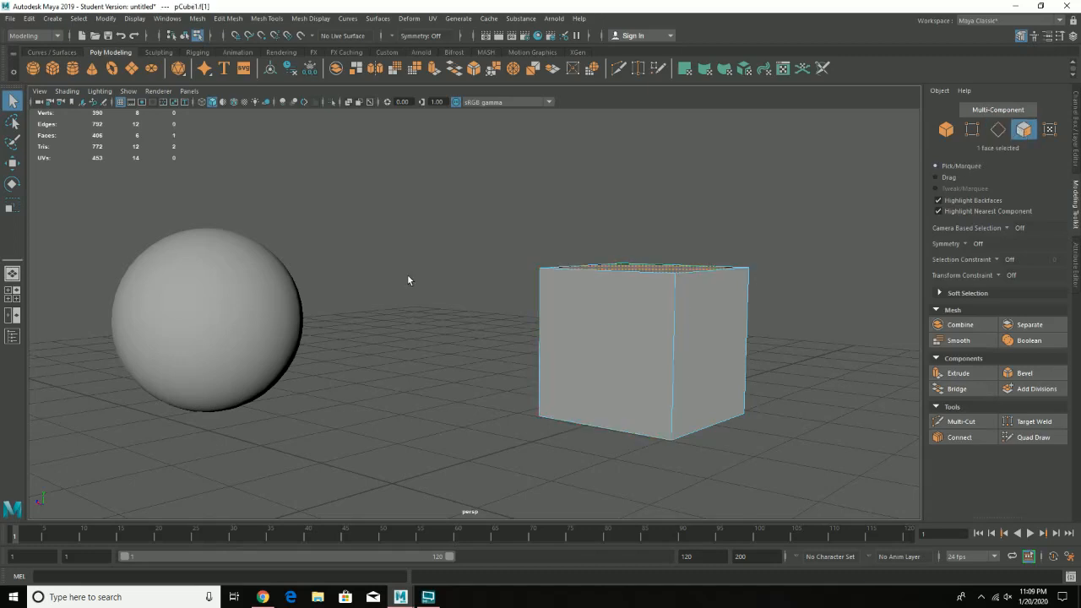
- Try moving the cube's top face downward along the Y axis with the Move tool, and undo the move
left_click_drag(408, 280, 469, 313, "alt")
left_click_drag(654, 361, 521, 284, "alt")
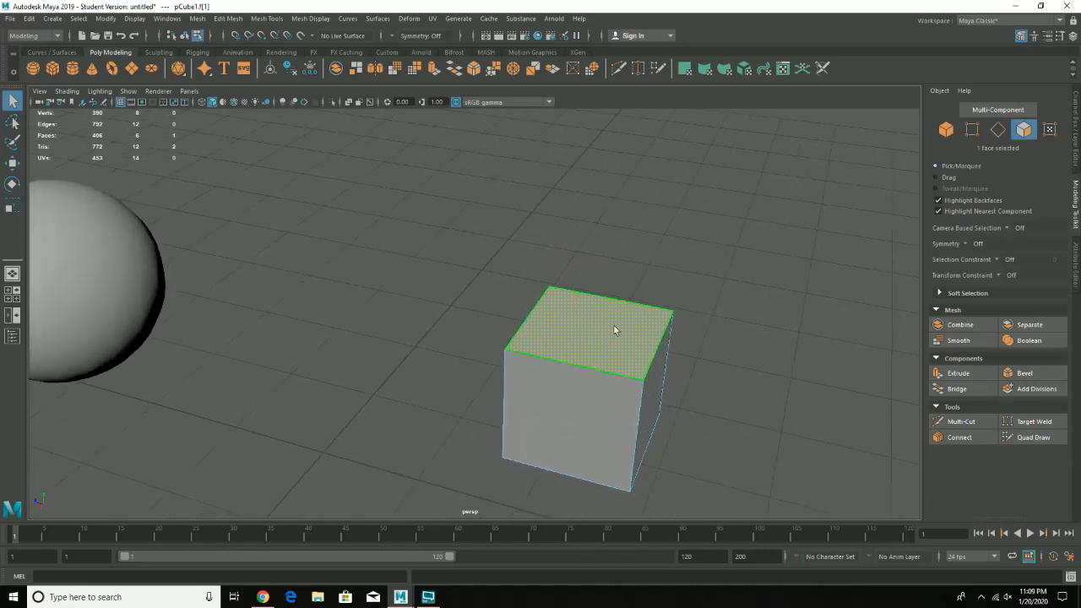
key("w")
left_click_drag(620, 326, 604, 270, "alt")
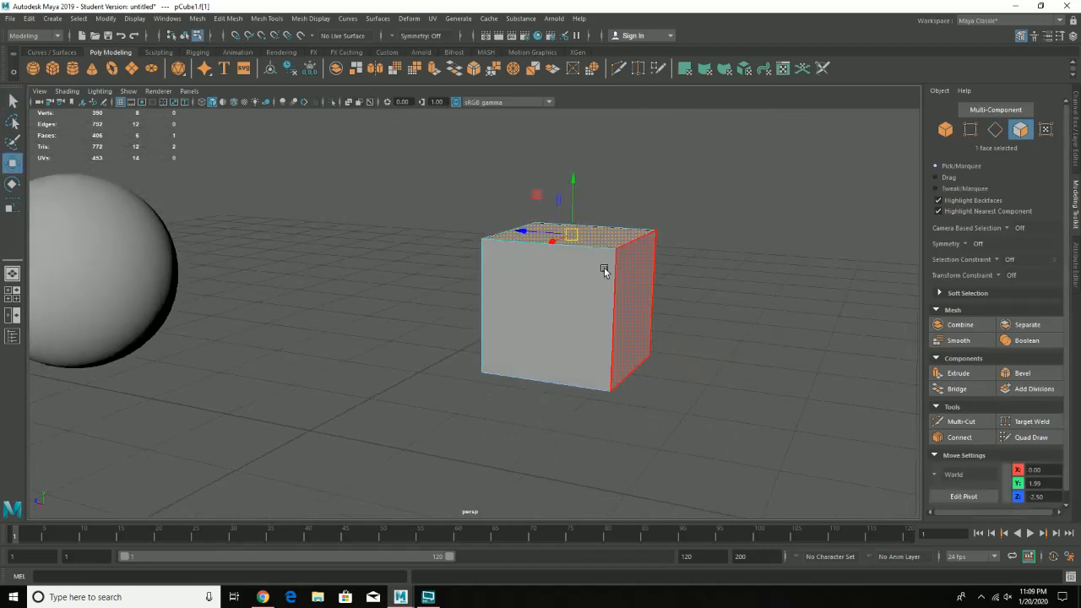
left_click_drag(579, 221, 592, 250)
key("ctrl+z")
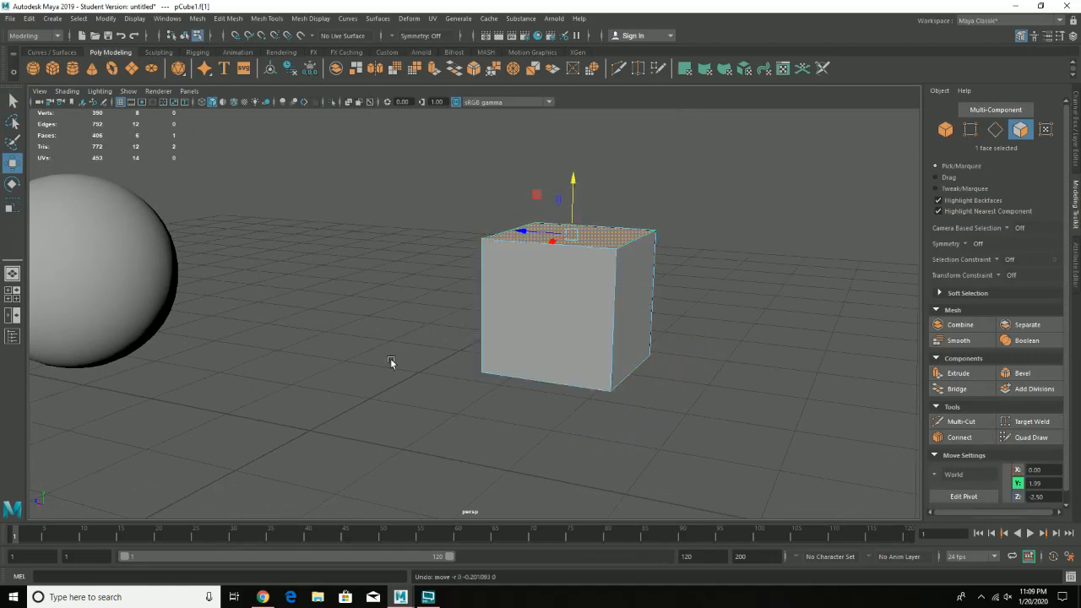
- Select a full horizontal loop of faces on the sphere's upper half, starting from two adjacent faces
middle_click_drag(390, 361, 684, 376, "alt")
left_click_drag(543, 350, 534, 306, "alt")
left_click(297, 209)
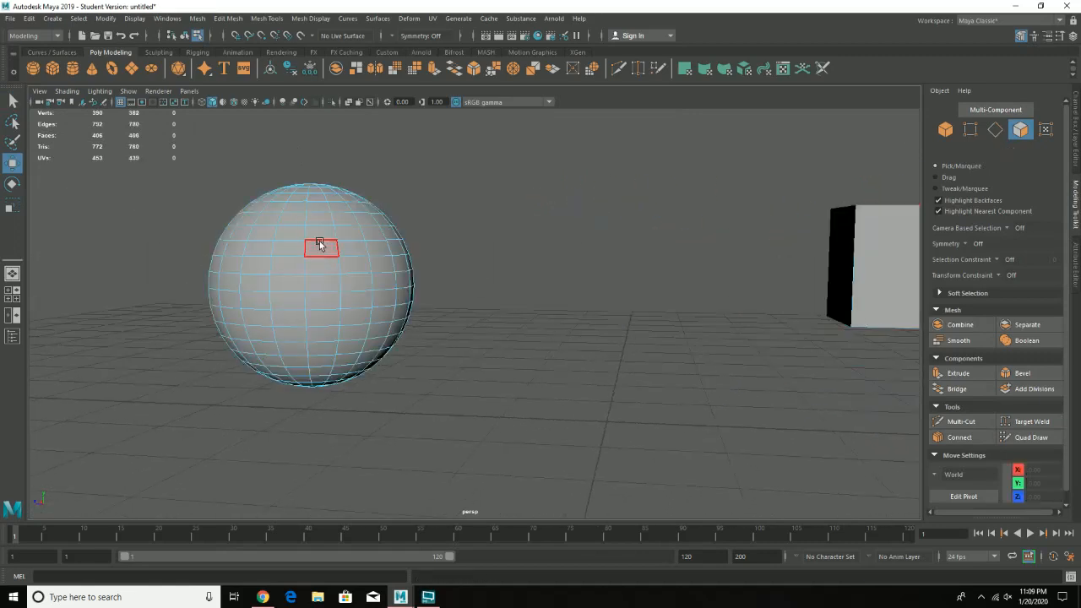
left_click(320, 245)
double_click(355, 246, "shift")
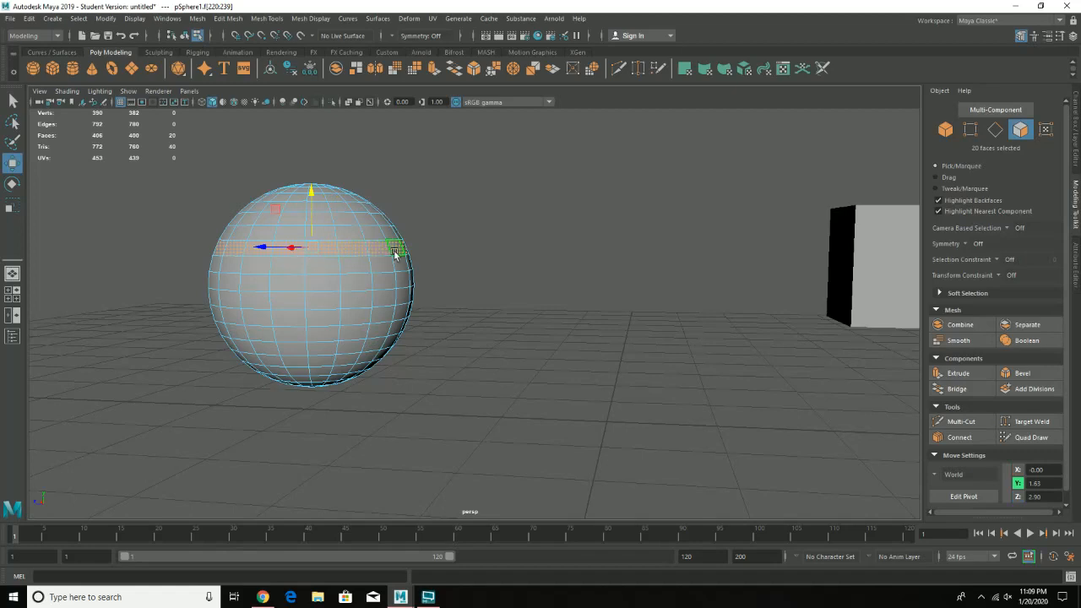
- Select a single face in the sphere's upper band, activate the Select tool, and select all of the sphere's faces
left_click(334, 249)
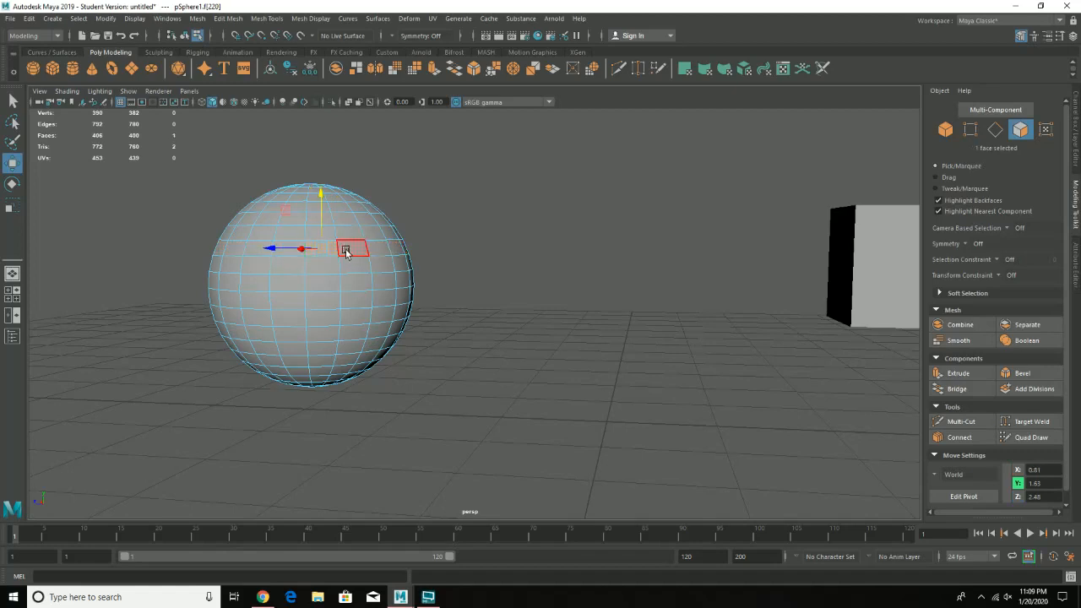
key("q")
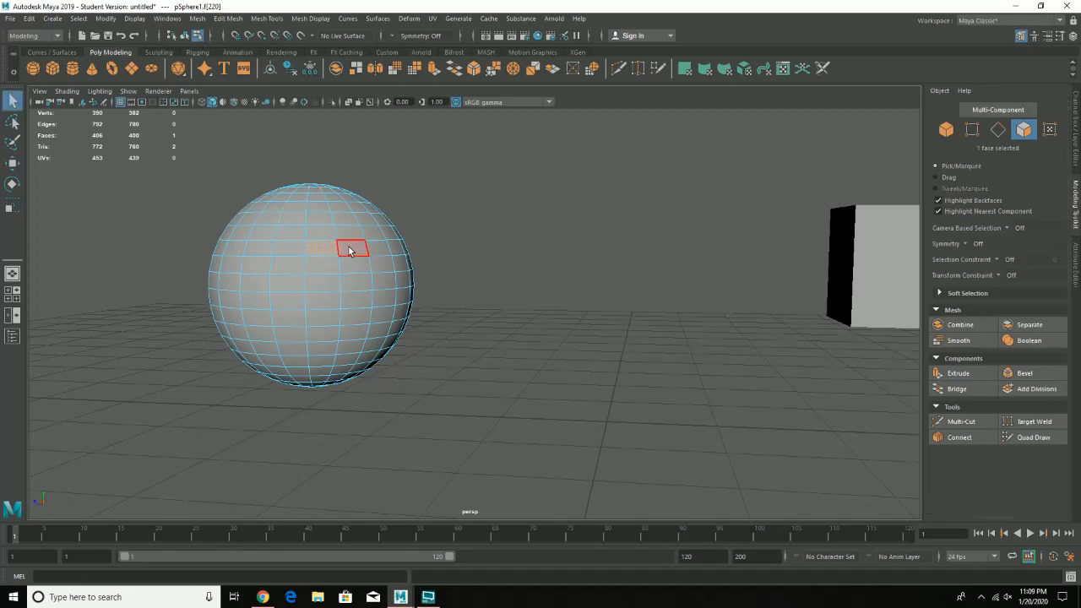
double_click(347, 250)
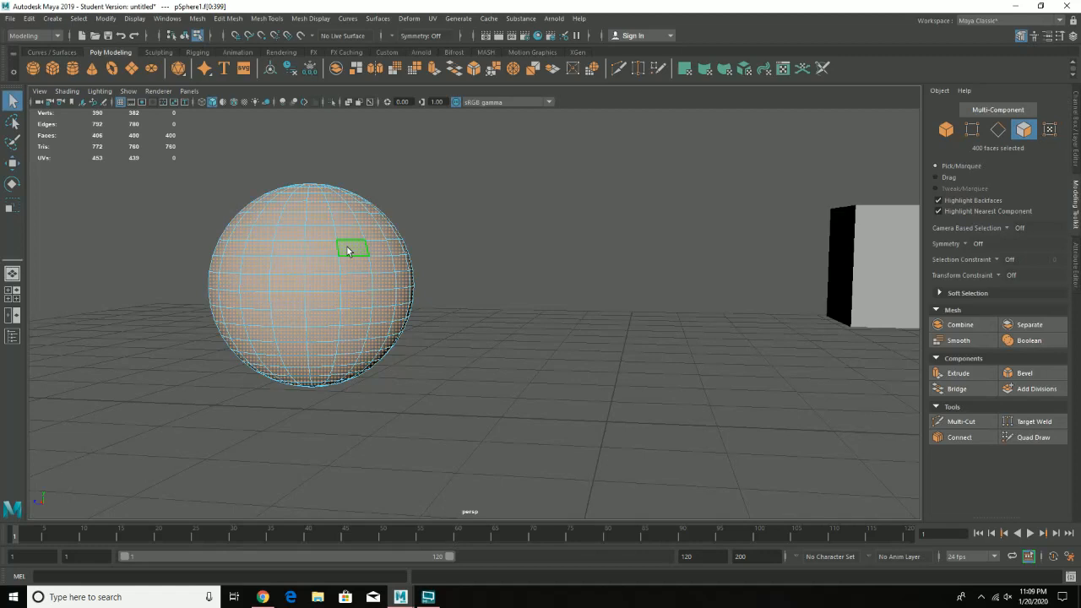
- Reduce the selection to one upper face of the sphere and extend it to the full horizontal face loop
left_click(347, 251)
left_click(321, 248)
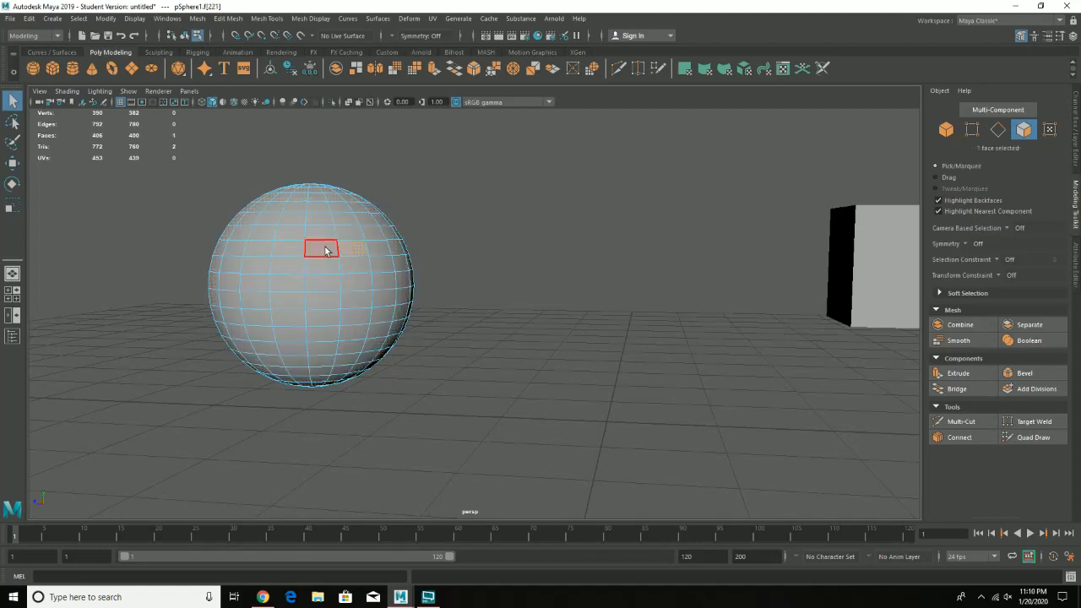
double_click(324, 249)
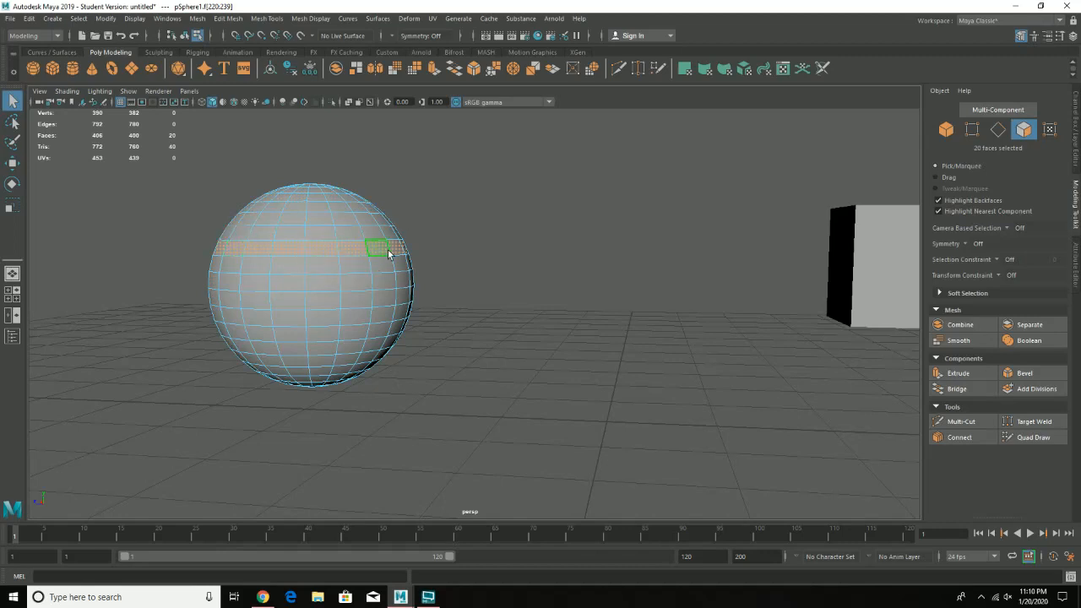
- Select a vertical face loop running through the sphere's poles and inspect it from above and from the side
double_click(328, 235)
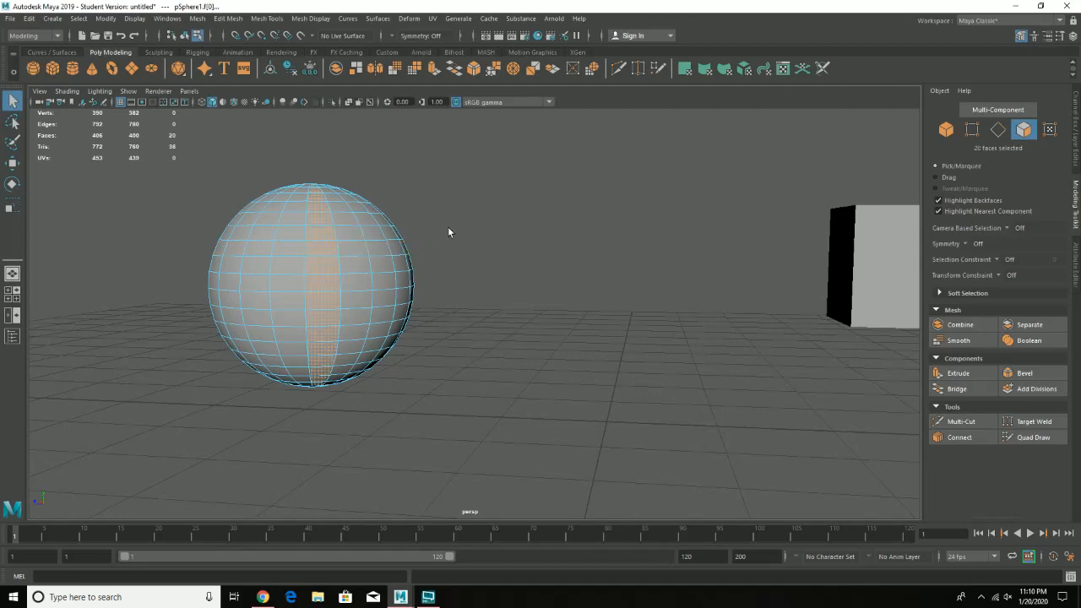
left_click_drag(449, 229, 472, 255, "alt")
scroll(296, 287, "up", 5)
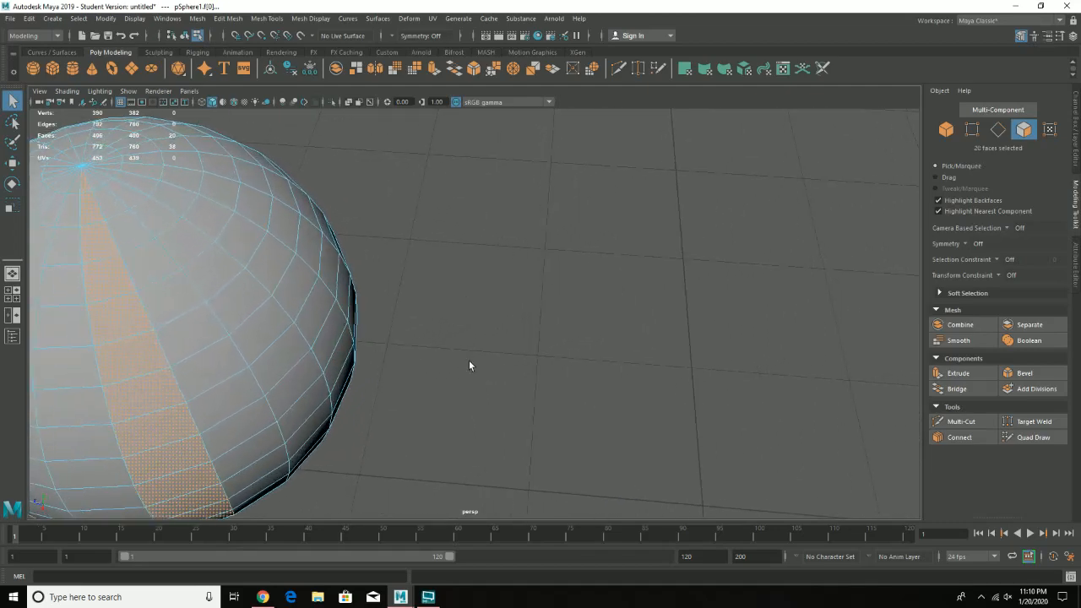
left_click_drag(504, 322, 400, 294, "alt")
scroll(374, 309, "down", 5)
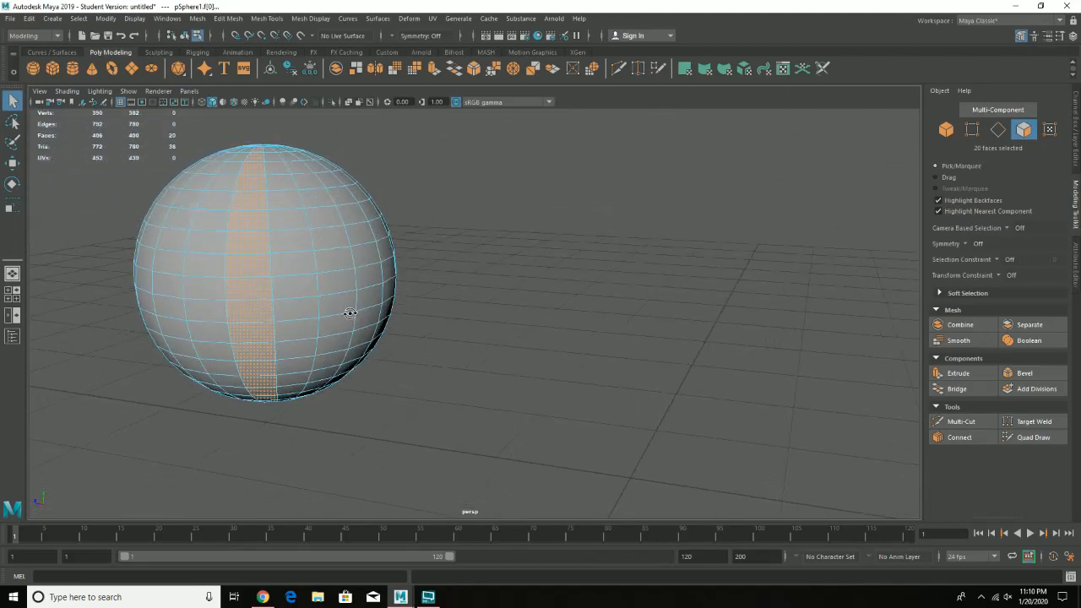
left_click_drag(490, 313, 330, 282, "alt")
- Return the sphere to object selection mode and select the whole cube
right_click_drag(278, 241, 319, 226)
left_click_drag(614, 319, 584, 297, "alt")
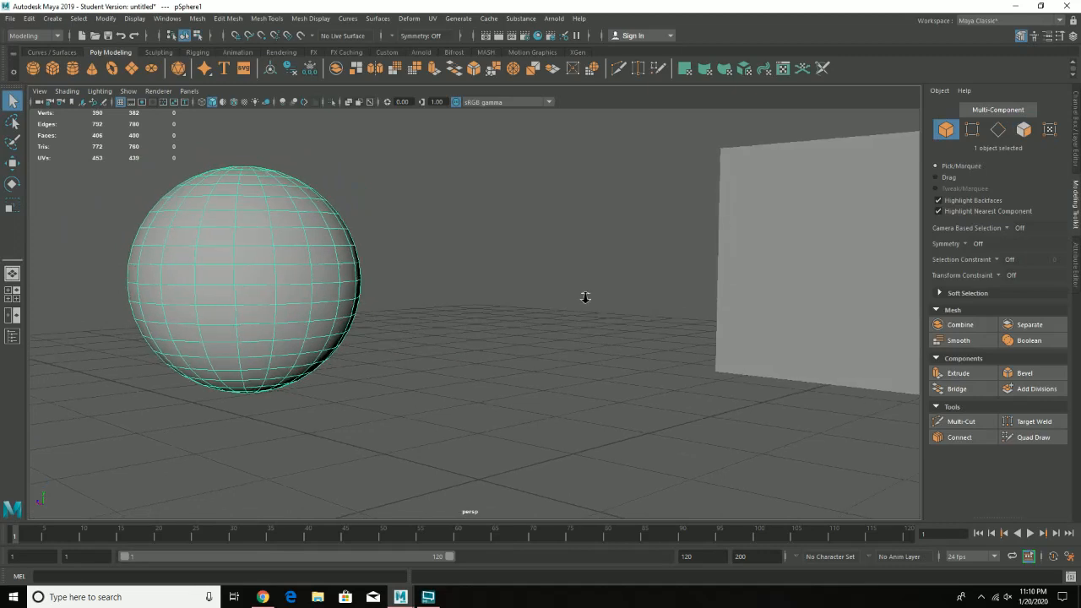
scroll(583, 297, "down", 3)
middle_click_drag(477, 323, 411, 345, "alt")
left_click(639, 294)
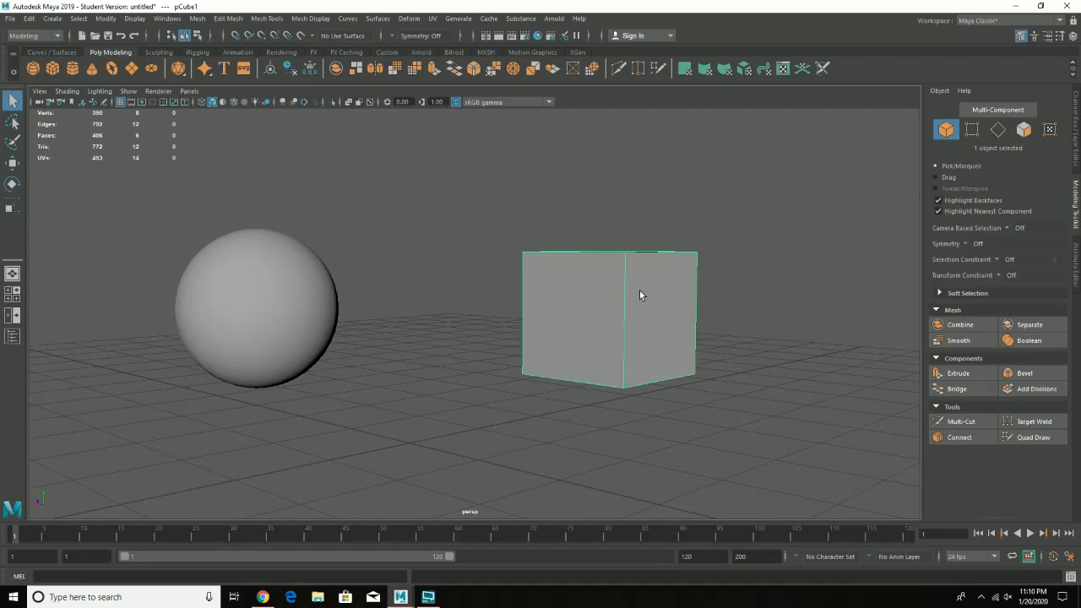
left_click_drag(619, 246, 768, 348, "alt")
middle_click_drag(768, 348, 600, 237, "alt")
left_click_drag(600, 237, 518, 348, "alt")
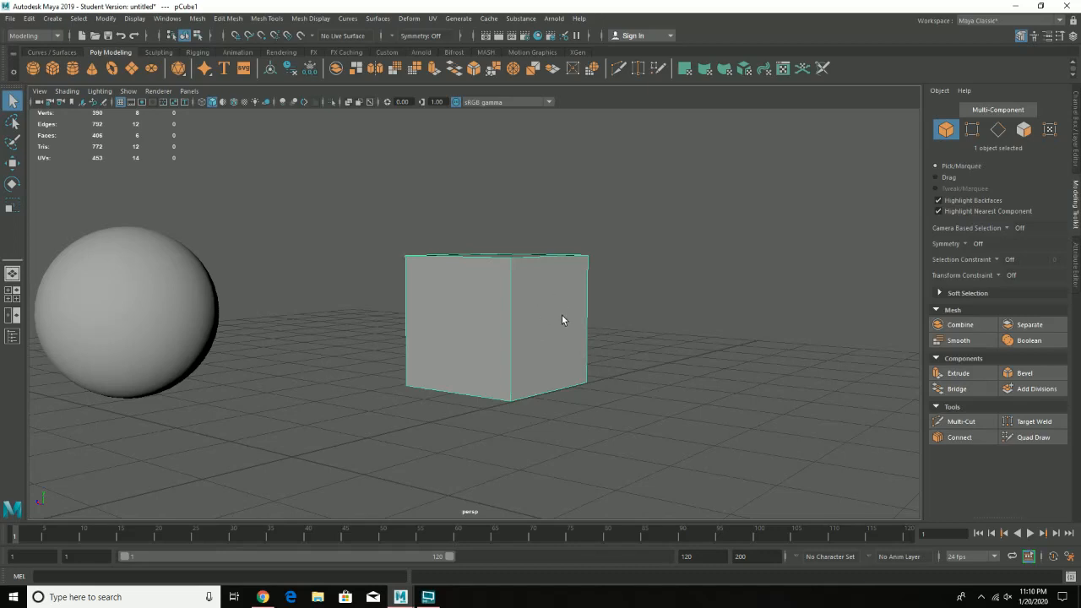
left_click_drag(586, 321, 654, 343, "alt")
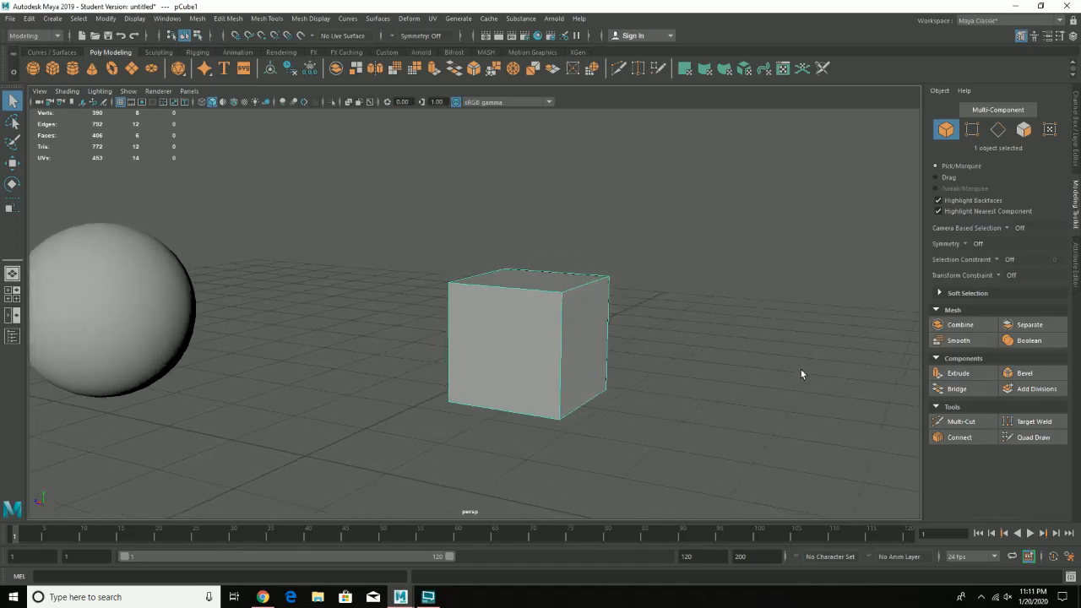
- Switch repeatedly between the Channel Box / Layer Editor and the Modeling Toolkit, finishing with the cube's Channel Box shown
left_click(1076, 135)
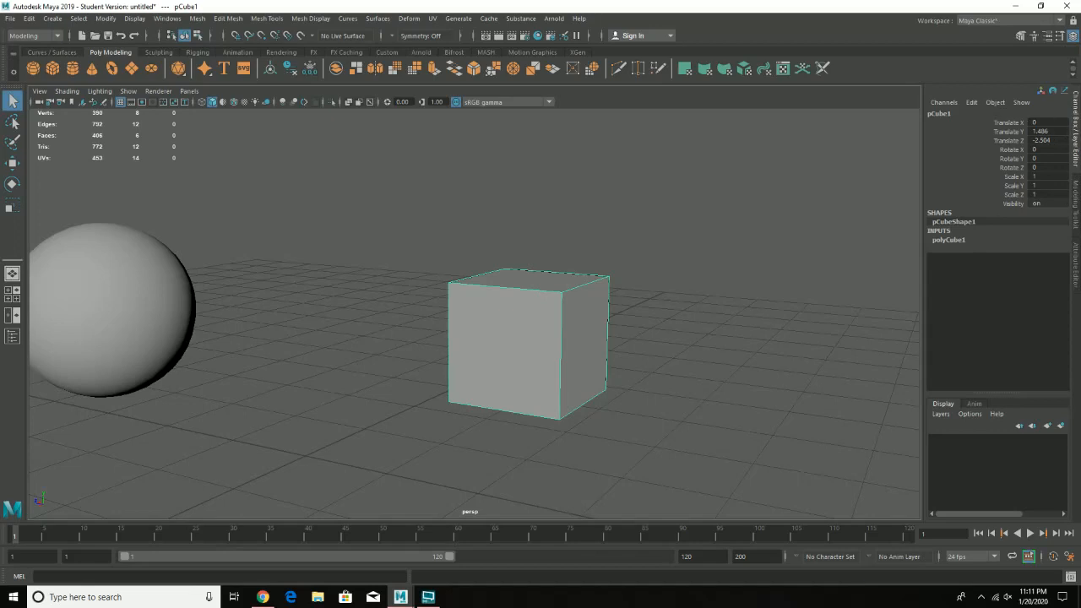
left_click(1078, 134)
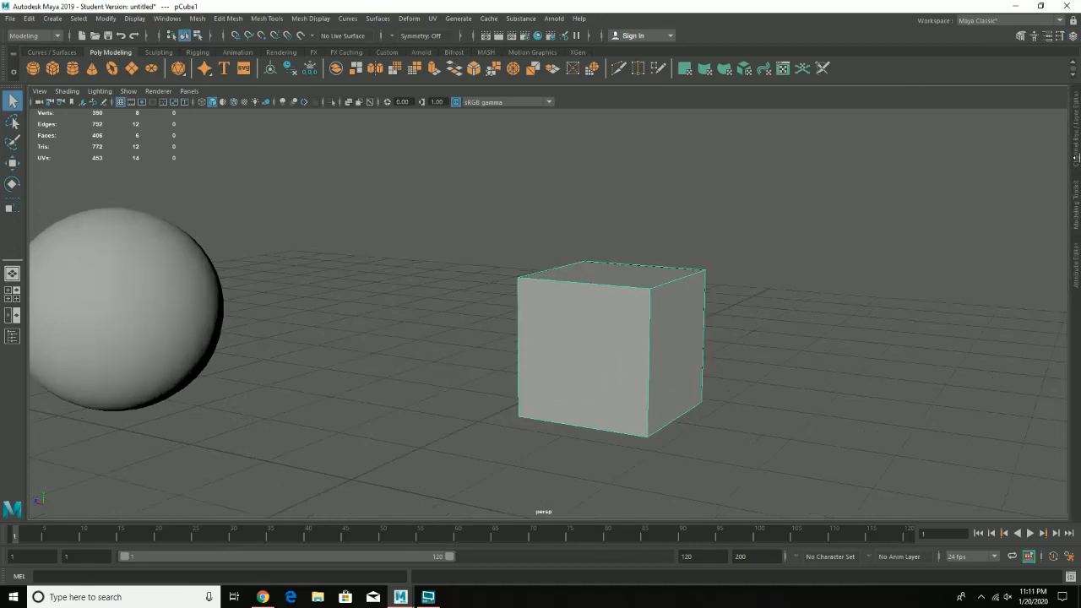
left_click(1077, 135)
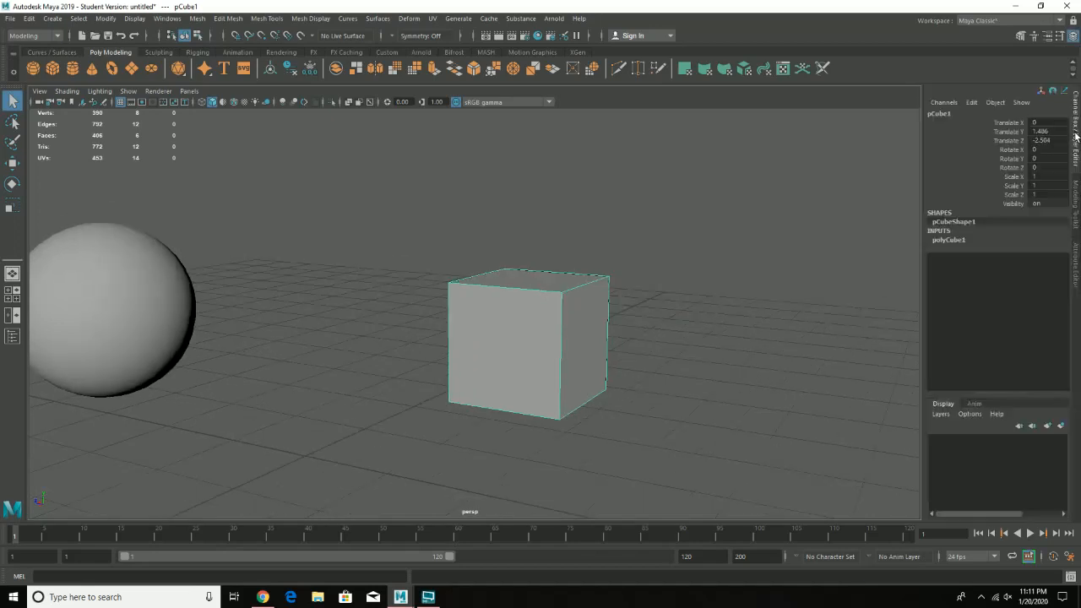
left_click(1077, 201)
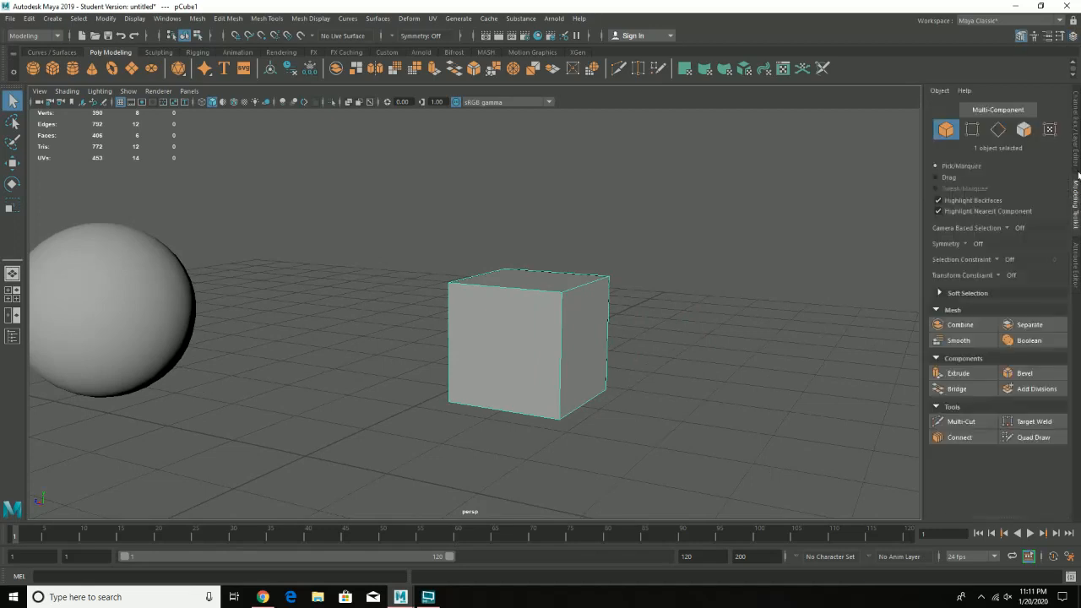
left_click(1077, 159)
left_click(1077, 201)
left_click(1077, 146)
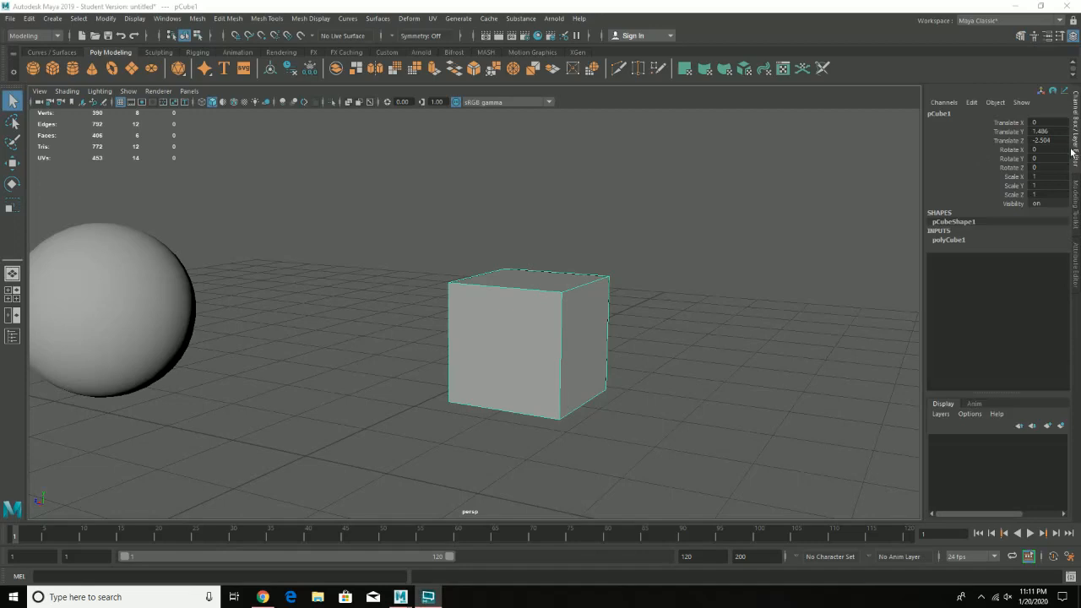
left_click(1072, 153)
left_click(1076, 166)
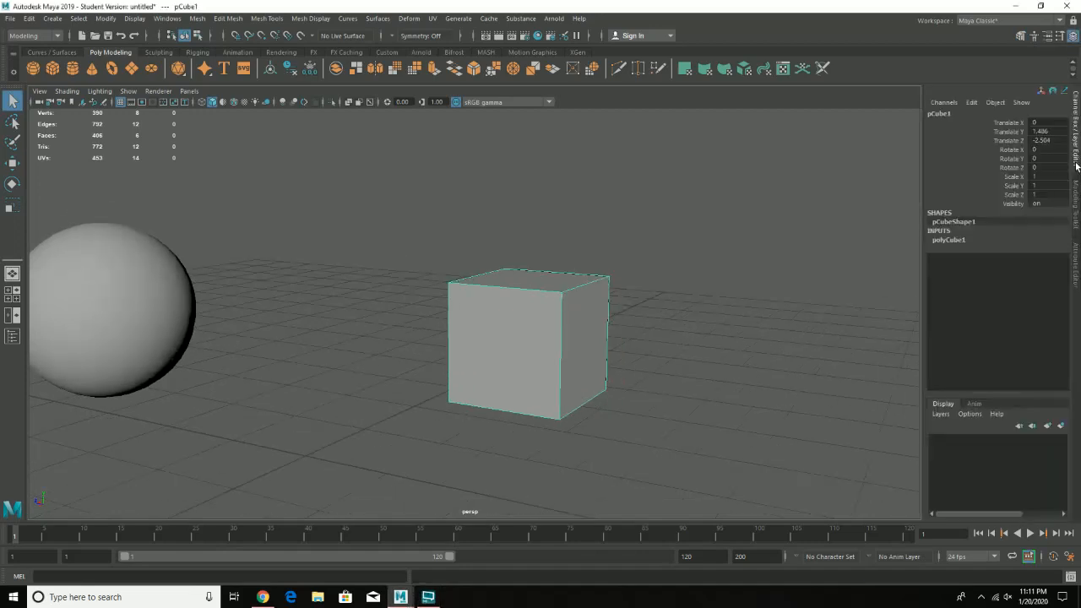
- Try raising the cube's Subdivisions Width, Height and Depth together to 9, and undo the change
left_click(955, 241)
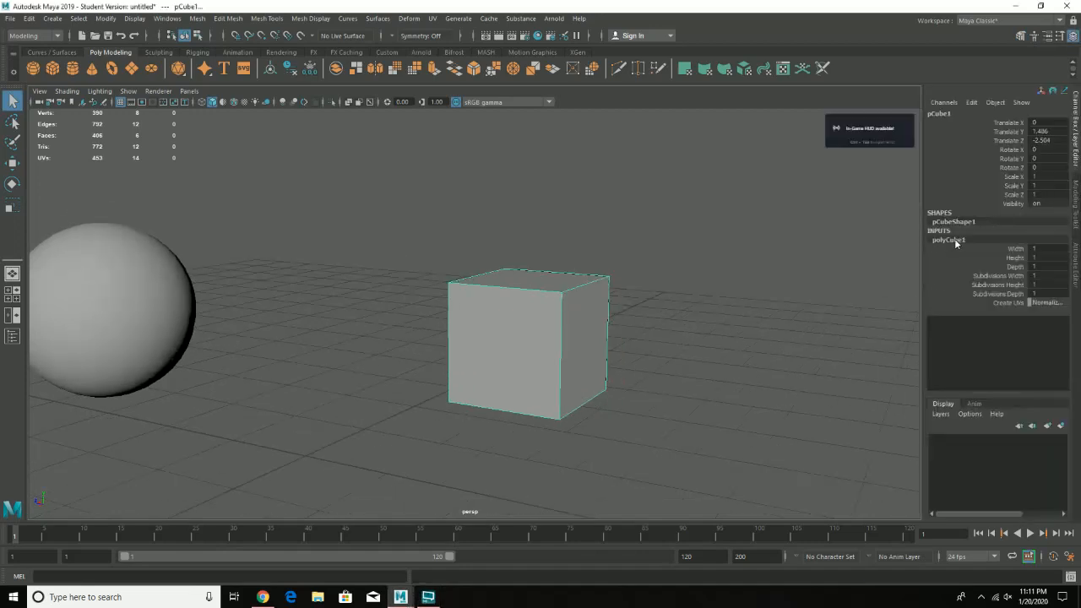
left_click(1016, 276)
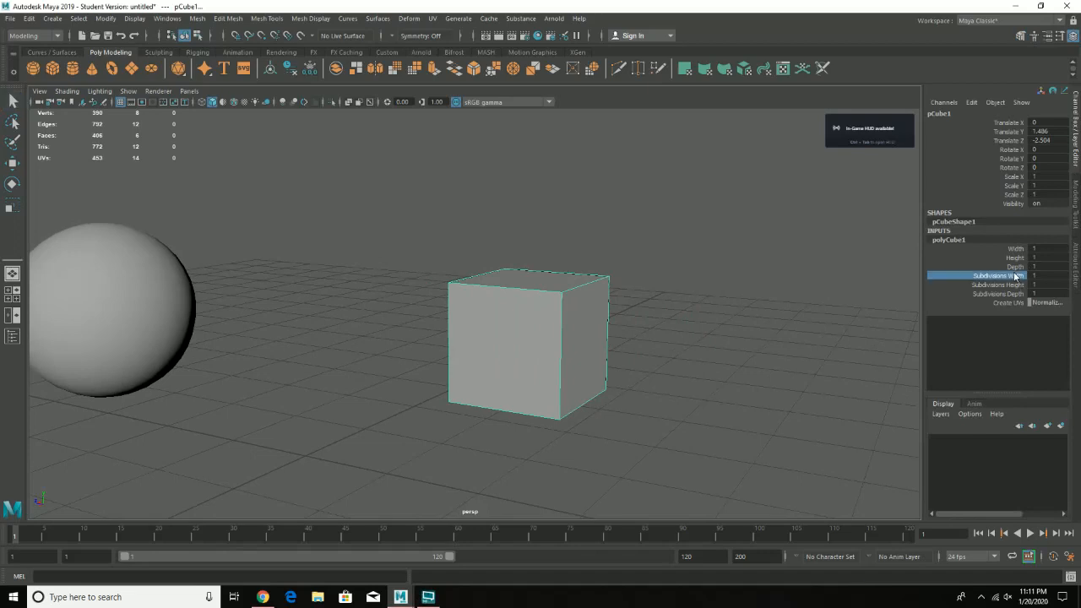
left_click_drag(1016, 276, 1016, 294)
middle_click_drag(772, 306, 782, 306)
key("ctrl+z")
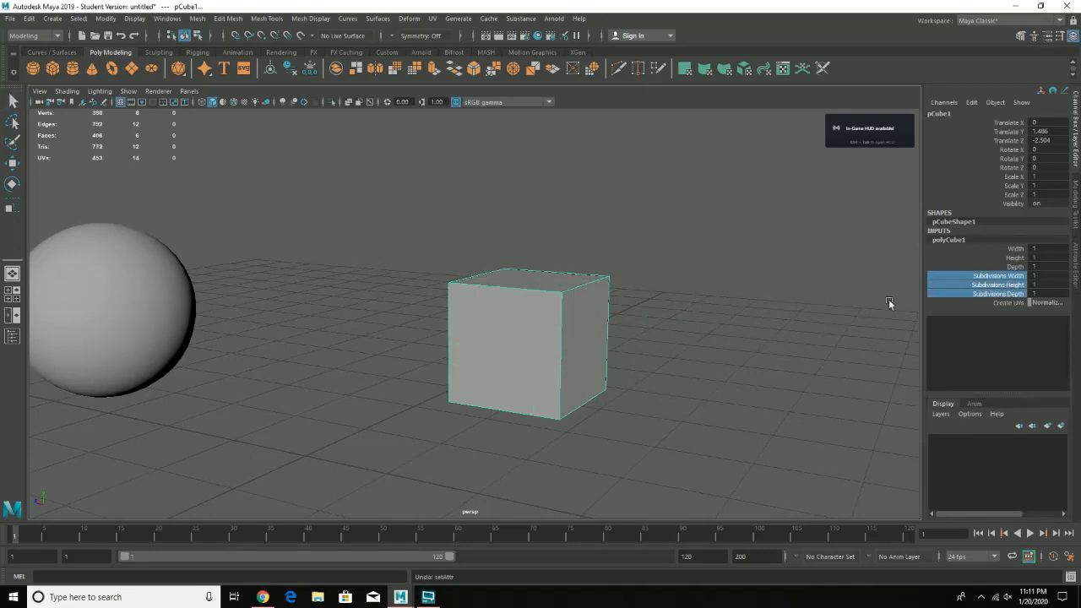
left_click_drag(1003, 274, 1010, 299)
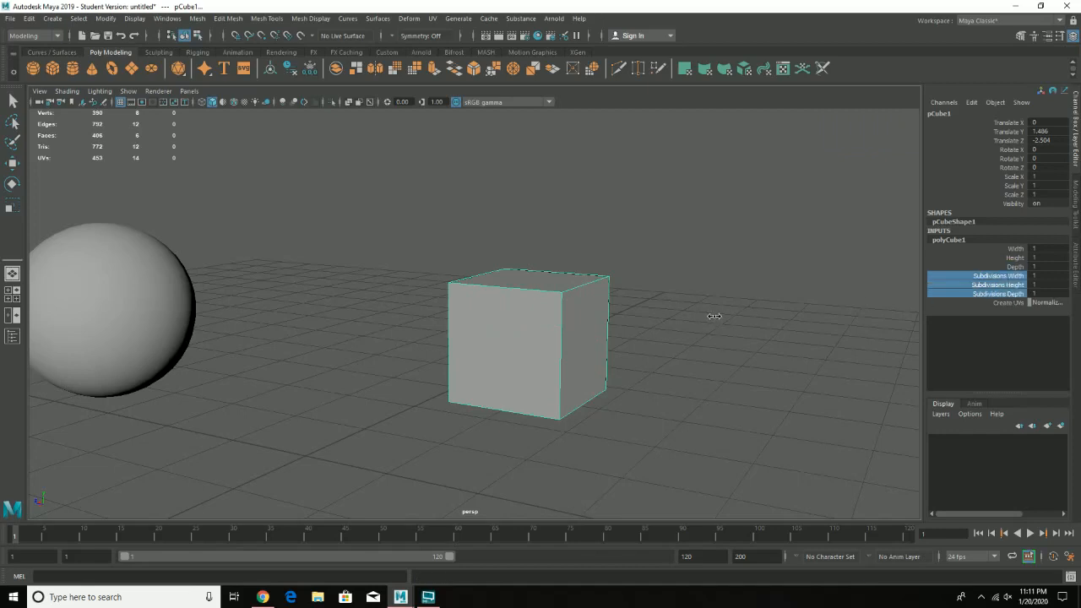
middle_click_drag(712, 314, 757, 317)
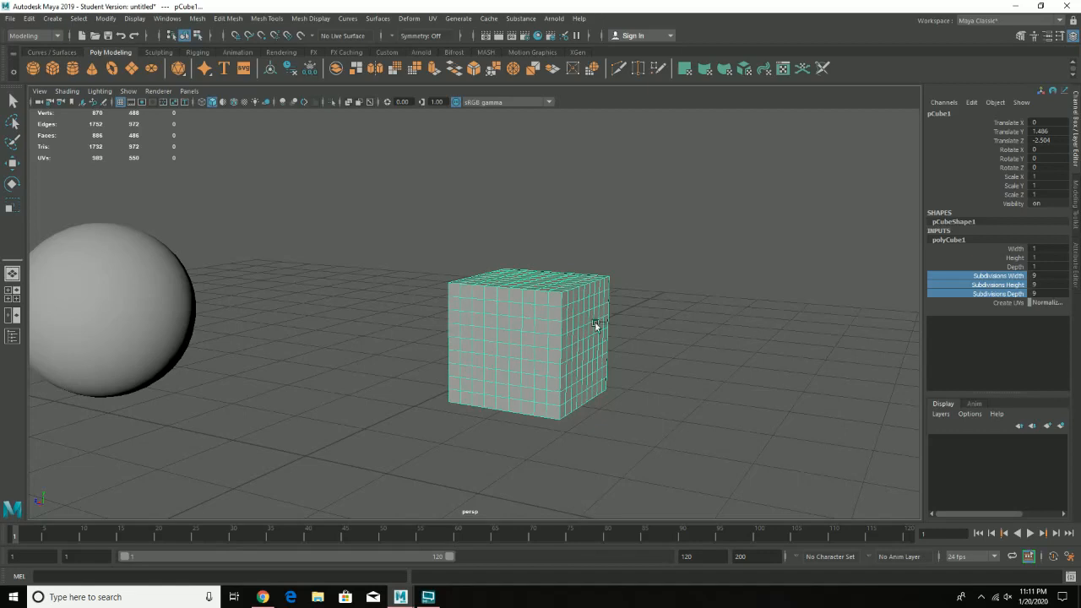
key("ctrl+z")
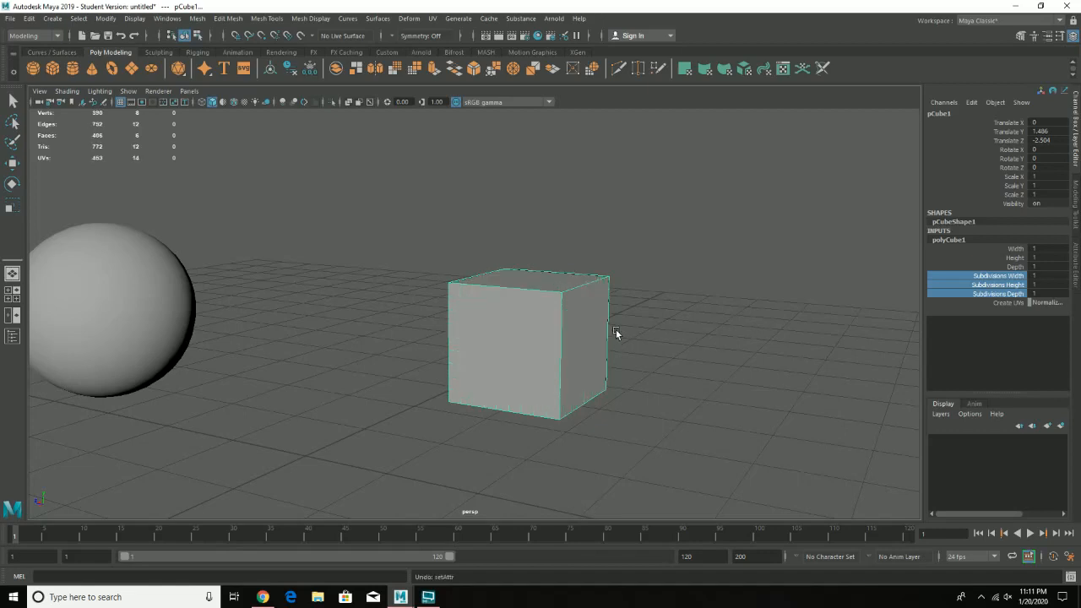
- Switch the cube to face selection in the Modeling Toolkit and select its front face
left_click_drag(617, 330, 374, 282, "alt")
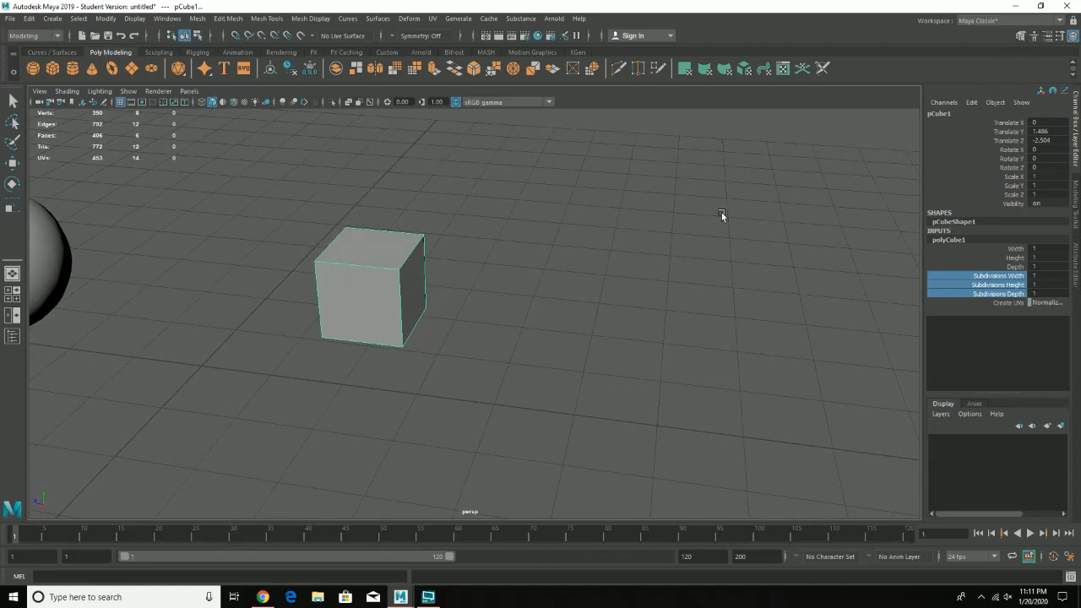
left_click(1022, 36)
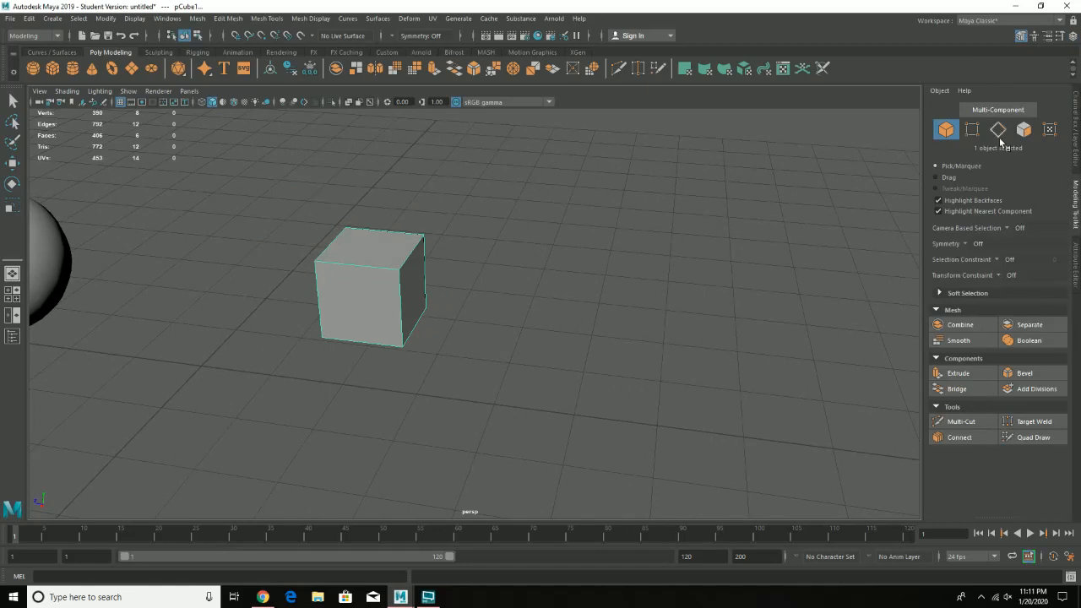
left_click(1024, 129)
left_click_drag(673, 331, 661, 280, "alt")
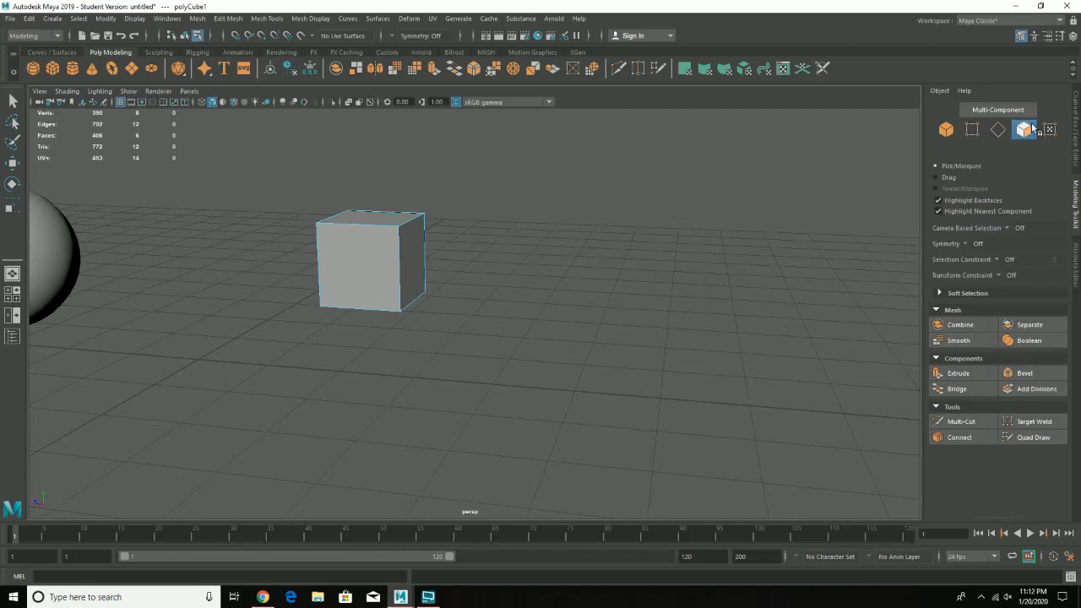
left_click(368, 267)
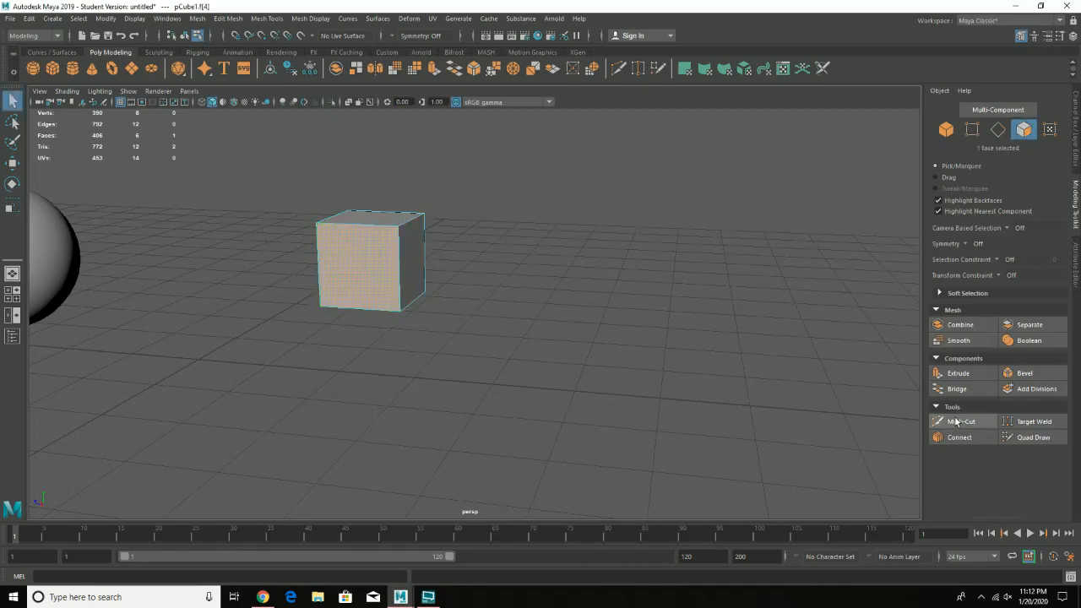
- Try moving the selected front face outward along the X axis without extruding, and undo the move
key("w")
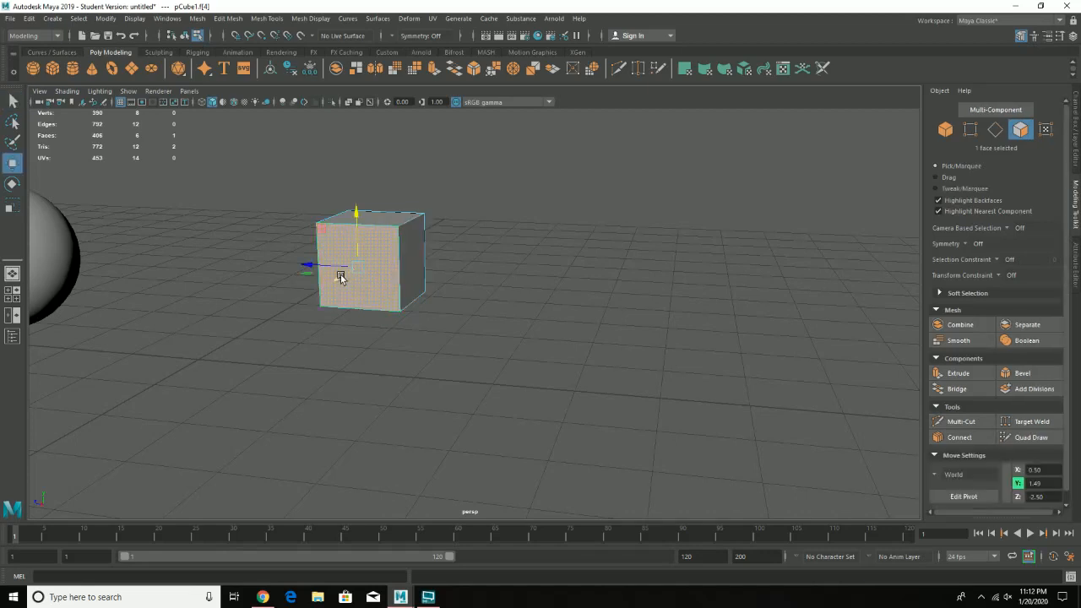
left_click_drag(338, 280, 258, 316)
key("ctrl+z")
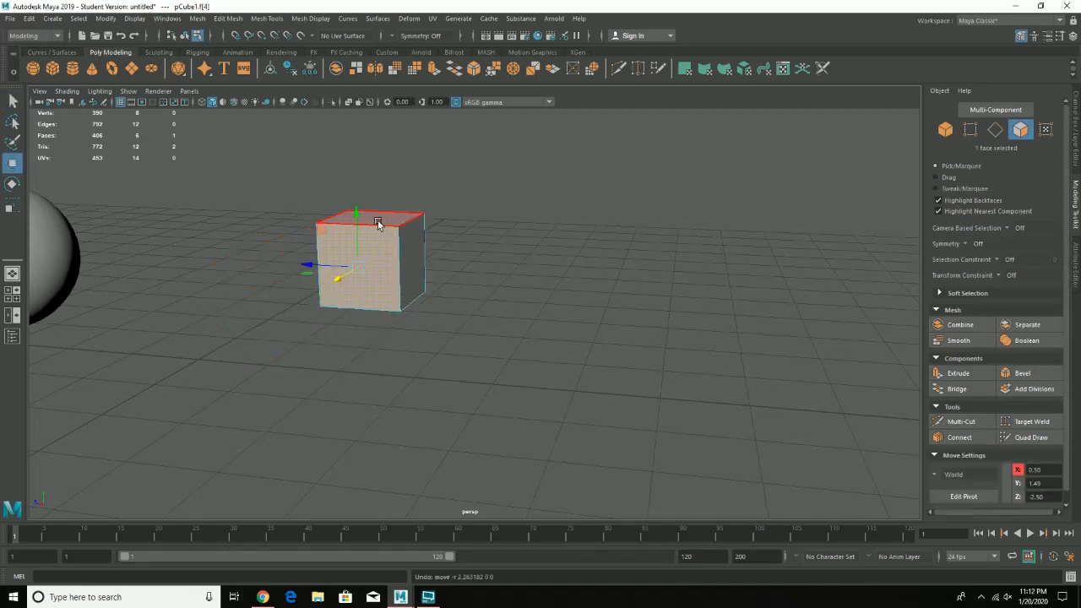
- Extrude the cube's selected front face outward to a Local Translate Z of about 2.584 and leave the Extrude tool
left_click_drag(337, 279, 459, 260, "alt")
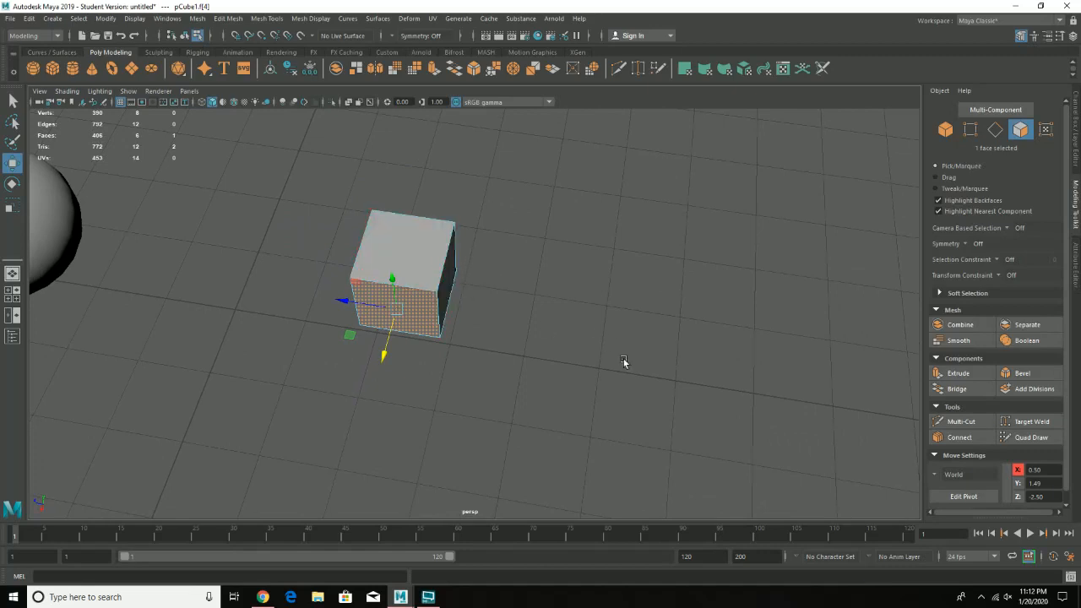
left_click_drag(679, 351, 627, 340, "alt")
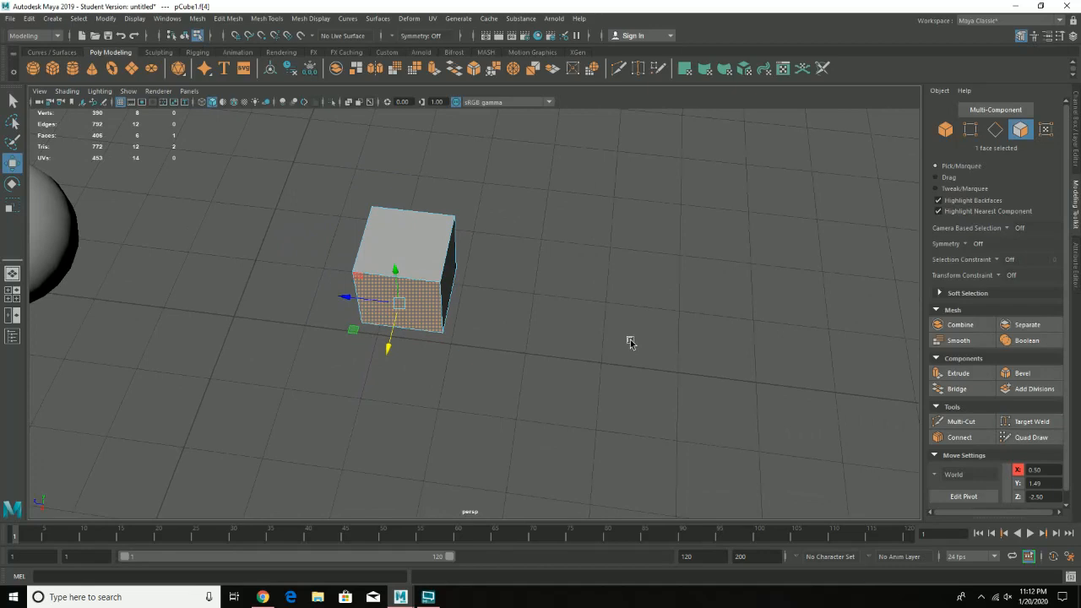
left_click(965, 378)
left_click_drag(564, 355, 527, 349, "alt")
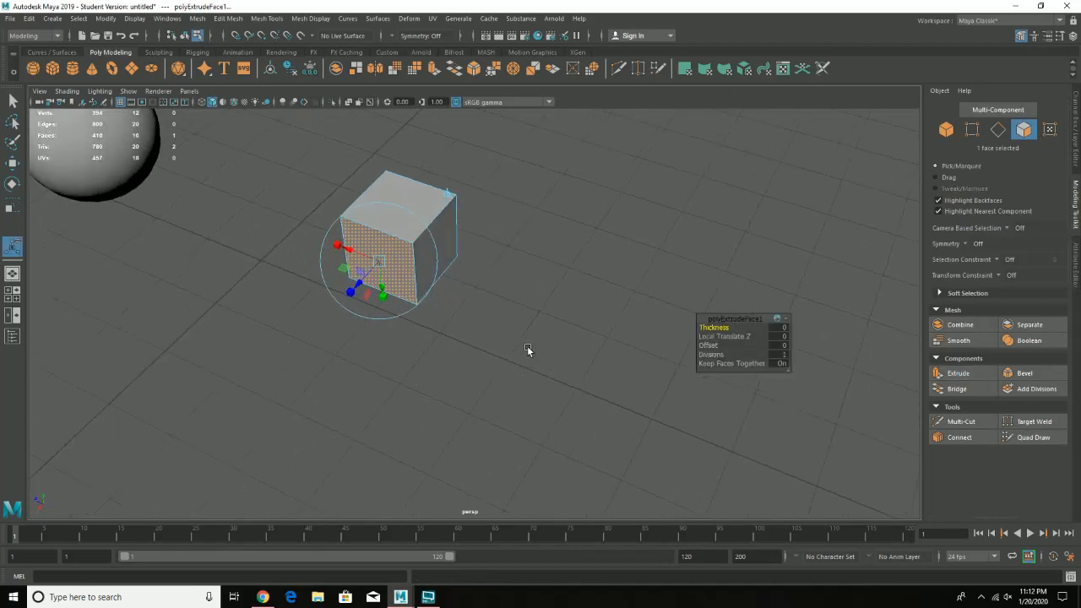
left_click_drag(707, 326, 746, 337)
key("ctrl+z")
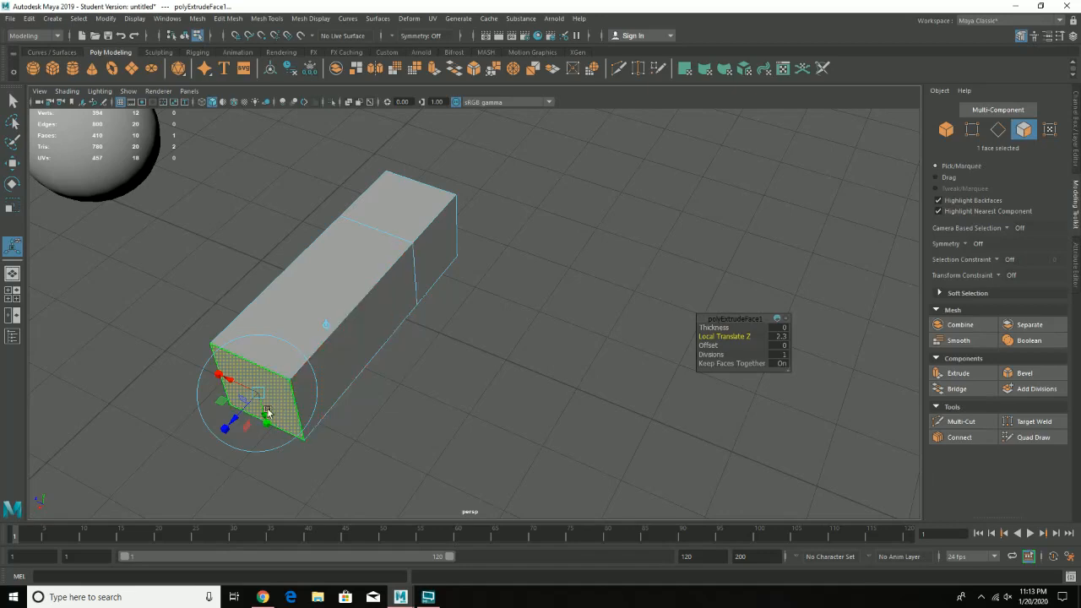
left_click_drag(240, 413, 222, 430)
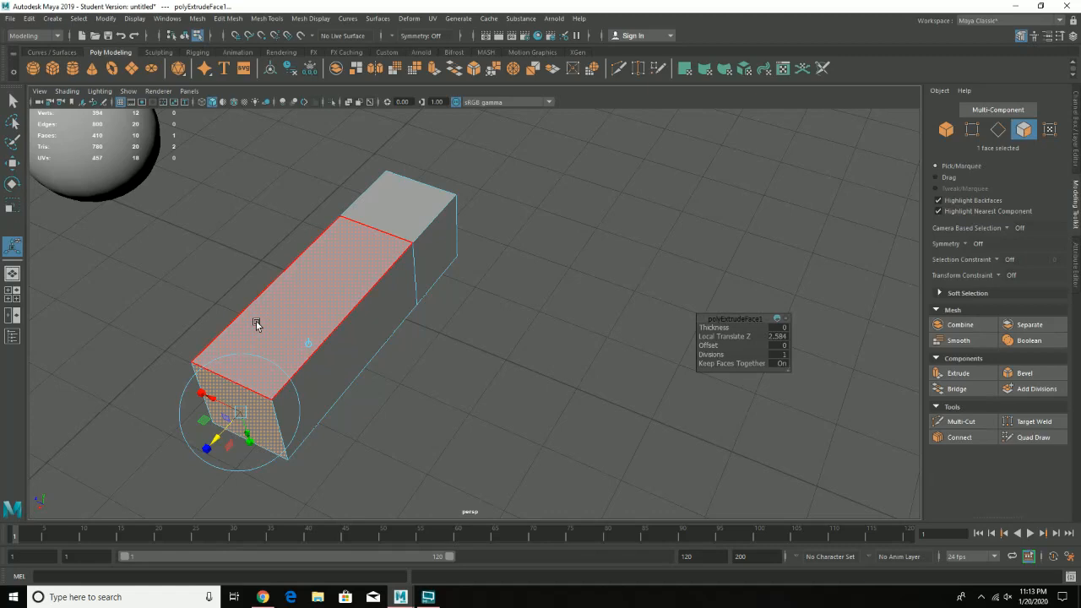
key("q")
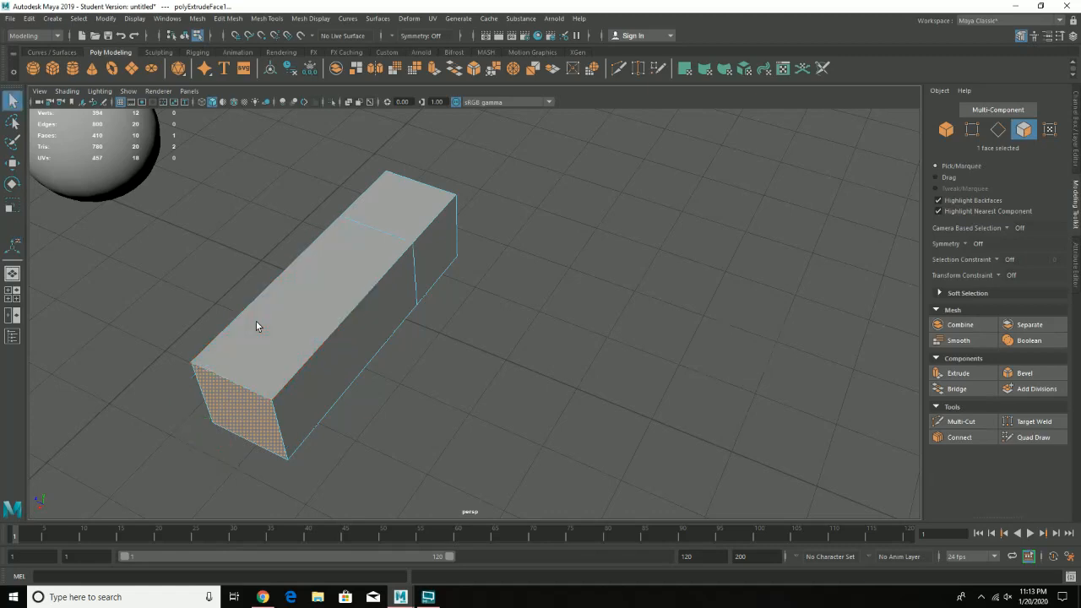
key("w")
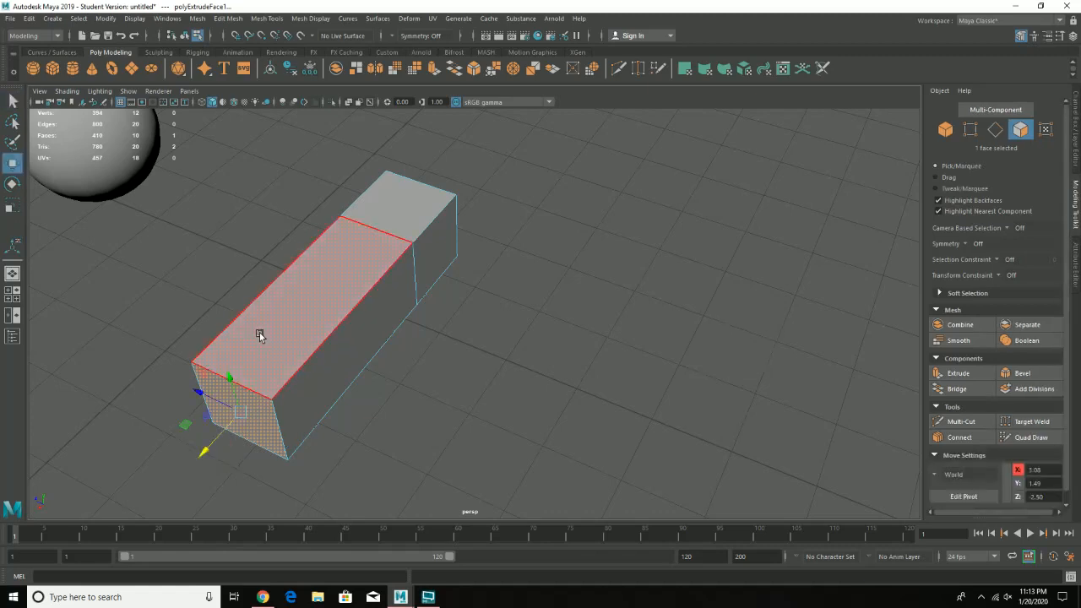
- Extrude the opposite end face of the block outward to a Local Translate Z of about 1.061 and clear the selection
left_click(445, 249)
left_click_drag(270, 254, 422, 237, "alt")
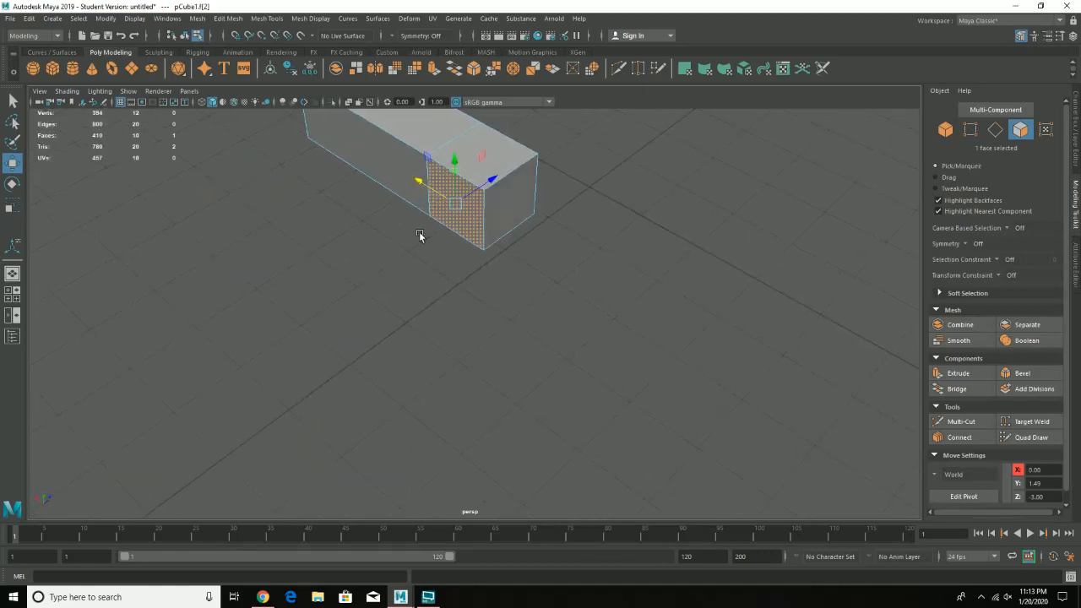
left_click(506, 215)
left_click_drag(506, 216, 575, 269, "alt")
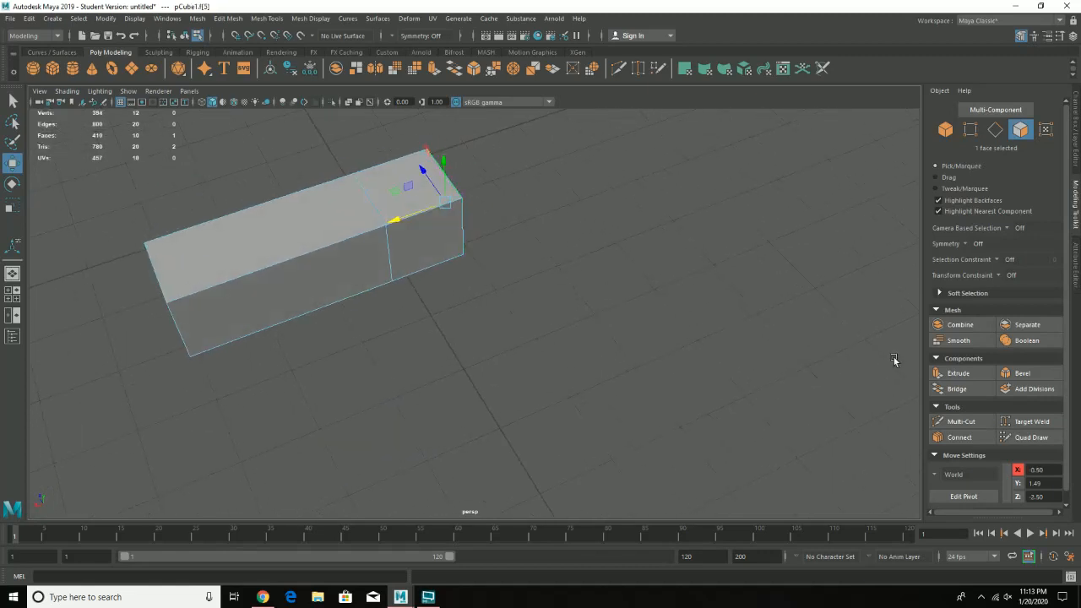
left_click(982, 377)
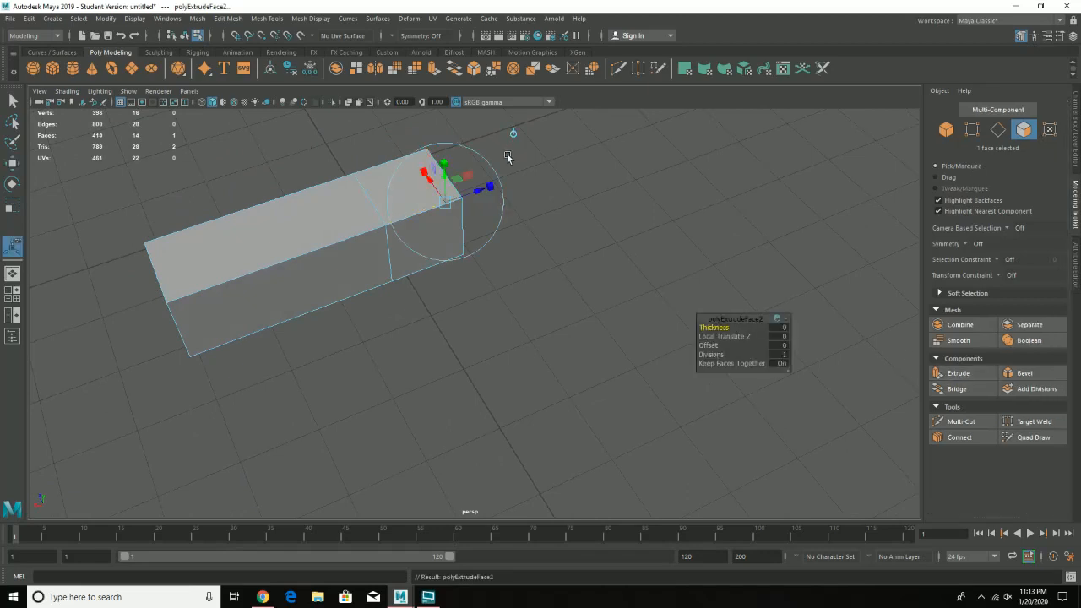
left_click_drag(480, 187, 480, 243)
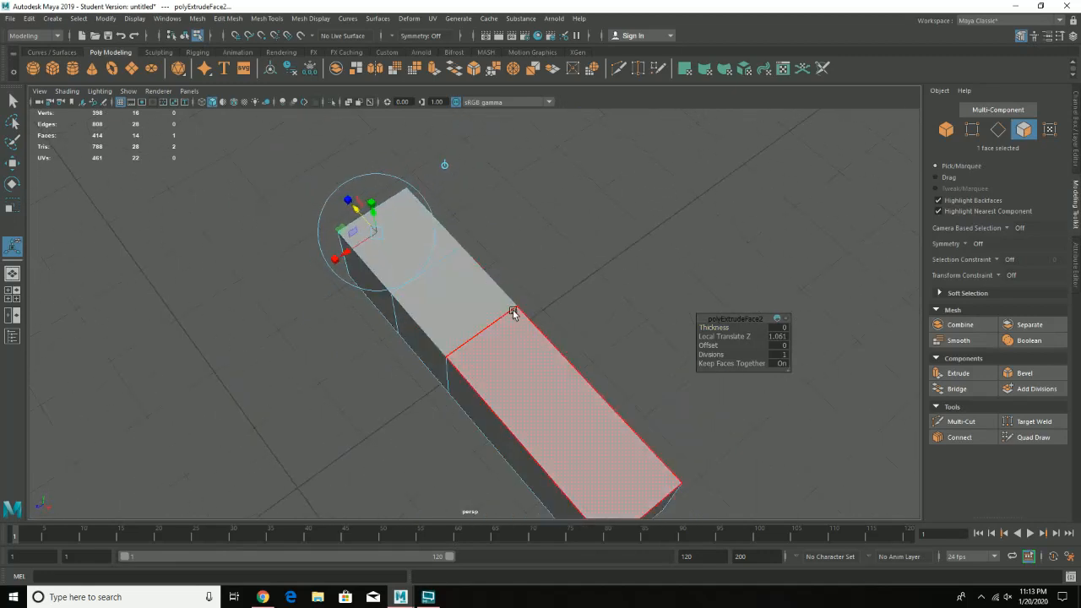
left_click_drag(512, 310, 528, 305, "alt")
left_click(578, 264)
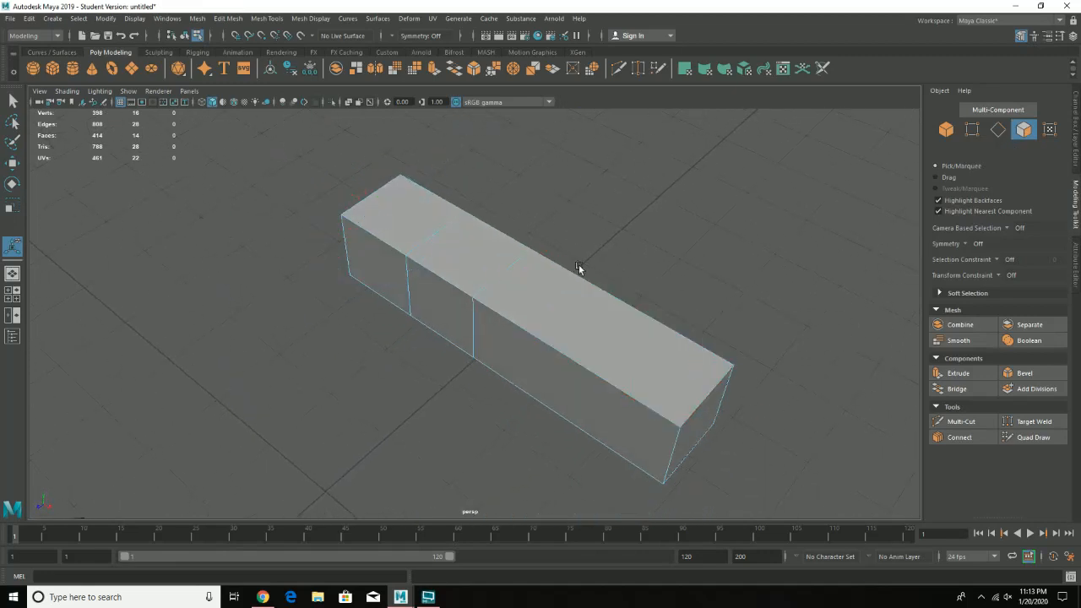
- Select both opposite side faces of the block's middle section and extrude them to a Local Translate Z of about 1.181
left_click(450, 302)
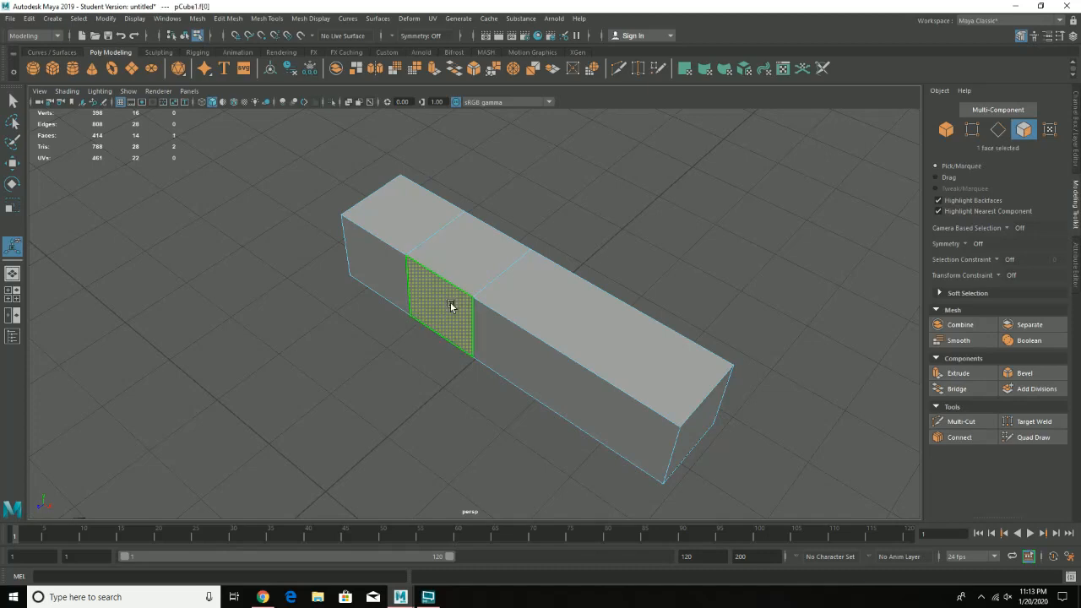
mouse_move(676, 274)
left_mouse_down("alt")
mouse_move(550, 261)
mouse_move(658, 295)
mouse_move(664, 283)
left_mouse_up("alt")
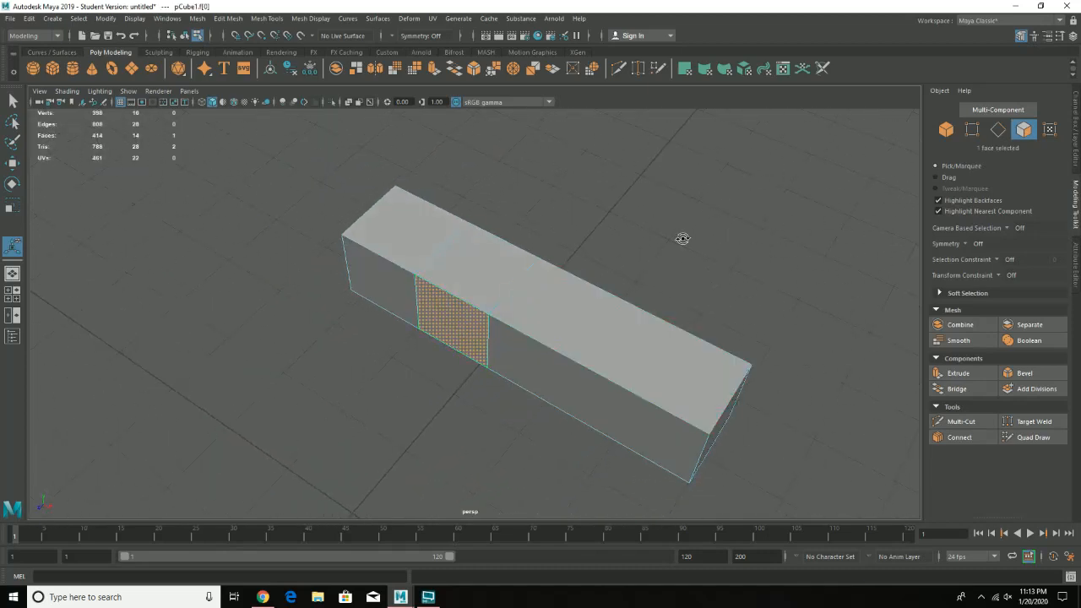
left_click_drag(683, 236, 567, 212, "alt")
left_click(443, 205, "shift")
left_click_drag(437, 206, 608, 285, "alt")
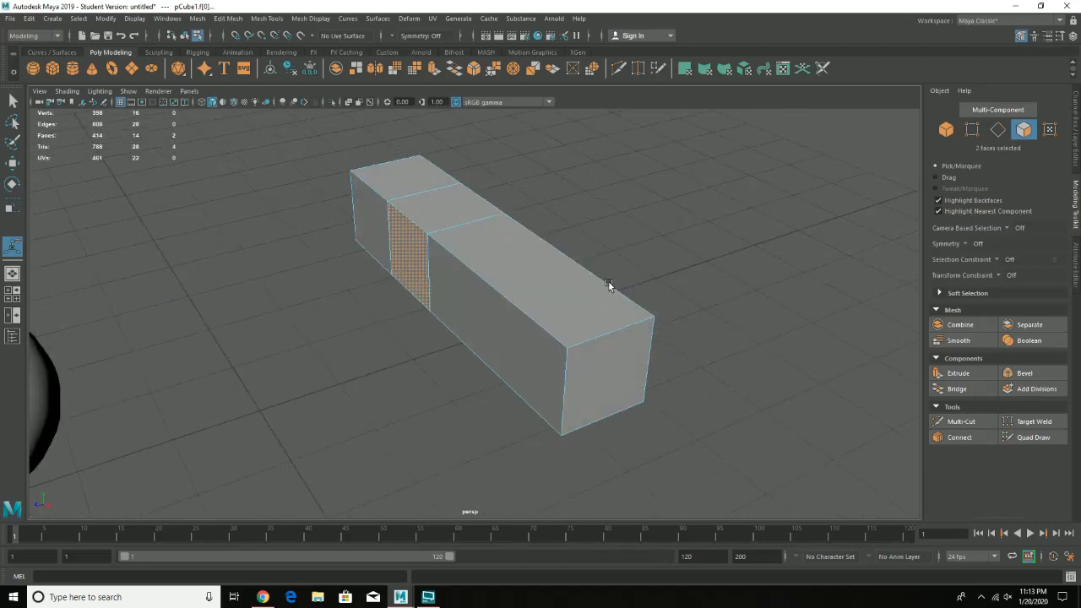
left_click(971, 373)
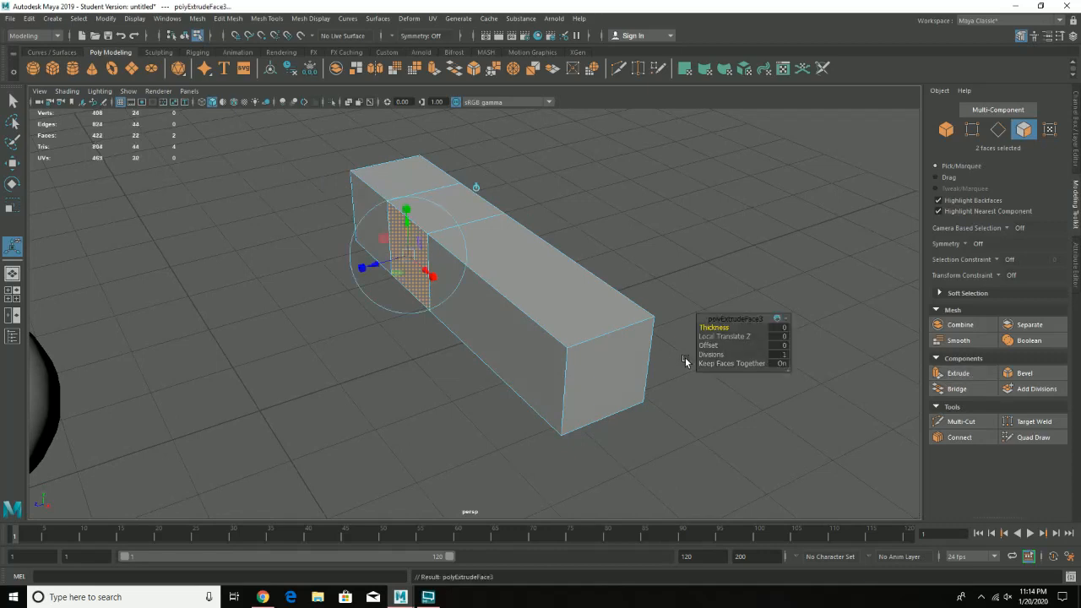
left_click(719, 336)
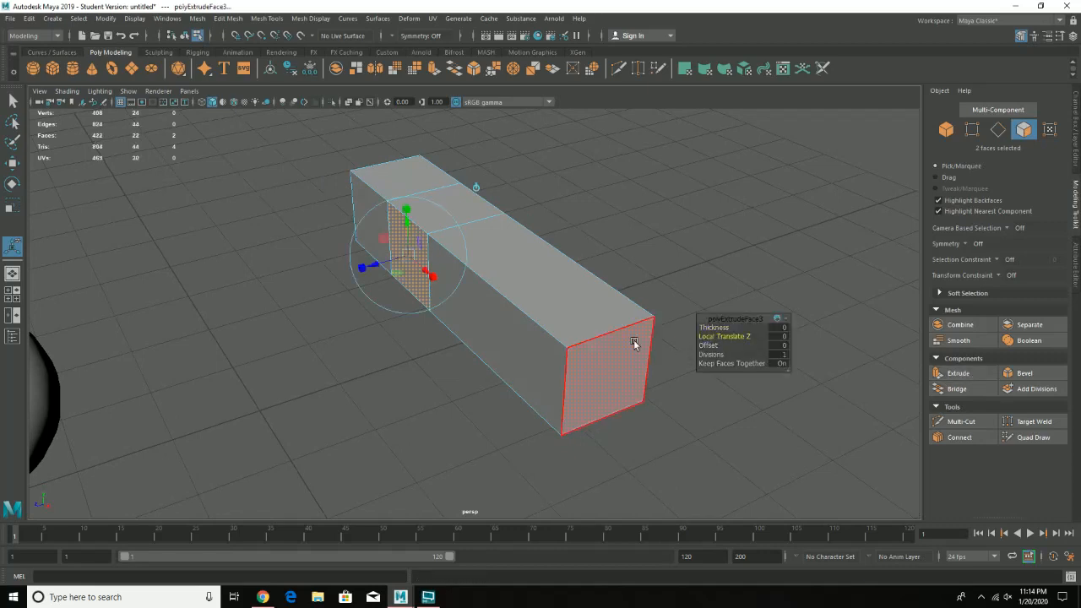
left_click_drag(376, 273, 283, 304)
mouse_move(517, 266)
left_mouse_down("alt")
mouse_move(509, 299)
mouse_move(521, 278)
left_mouse_up("alt")
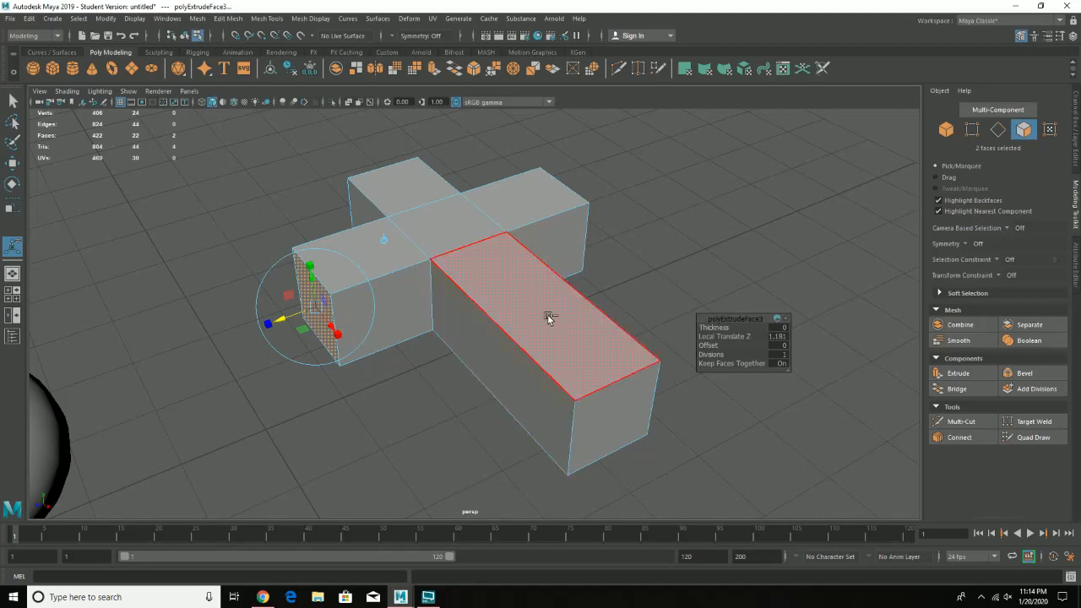
- Undo the extrusion of the two middle side faces and their selection
key("ctrl+z")
key("ctrl+z")
key("ctrl+z")
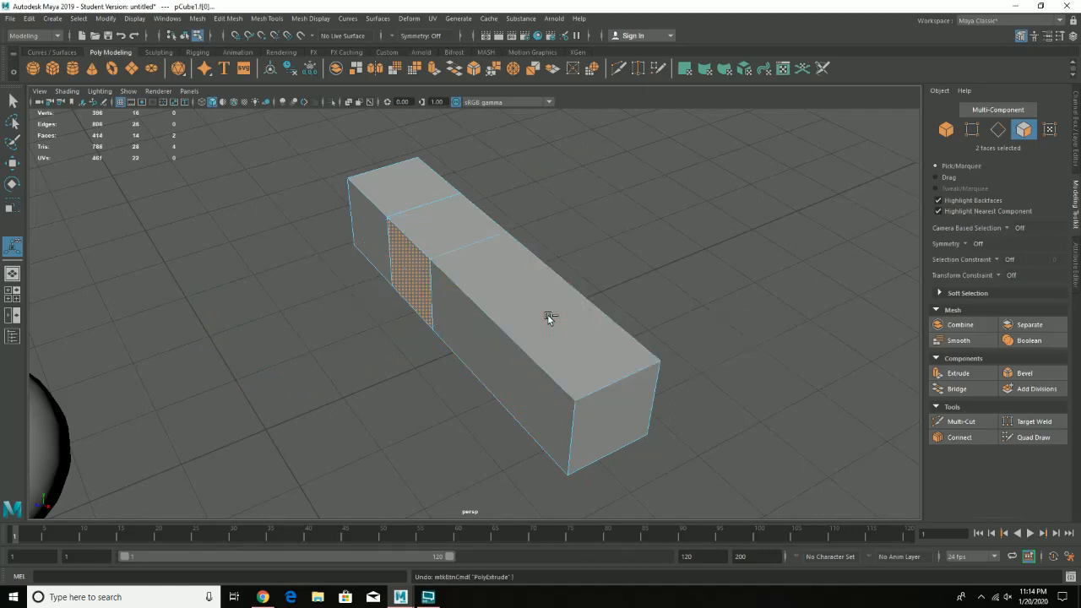
key("ctrl+z")
key("ctrl+z")
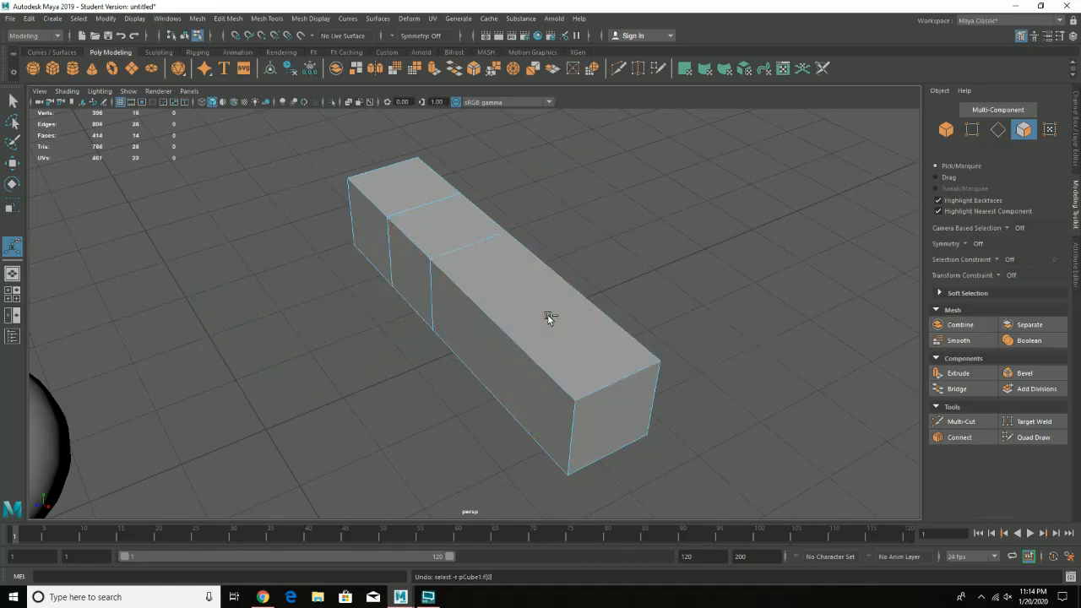
- Select the two opposite side faces of the block's short end section and extrude them outward to a Local Translate Z of about 1.505
left_click(378, 232)
left_click_drag(378, 232, 538, 244, "alt")
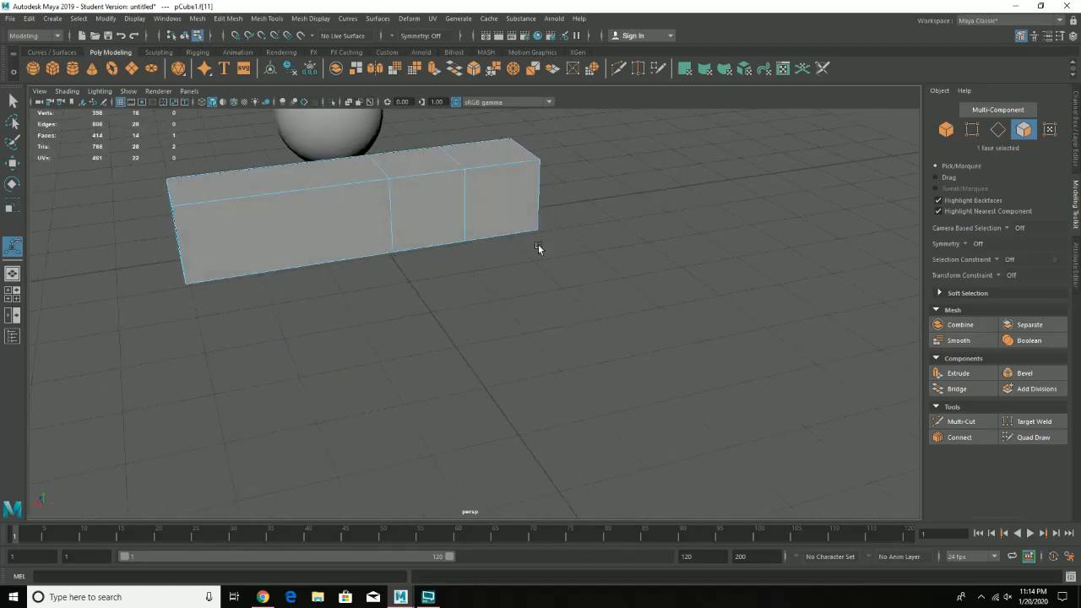
left_click(506, 205, "shift")
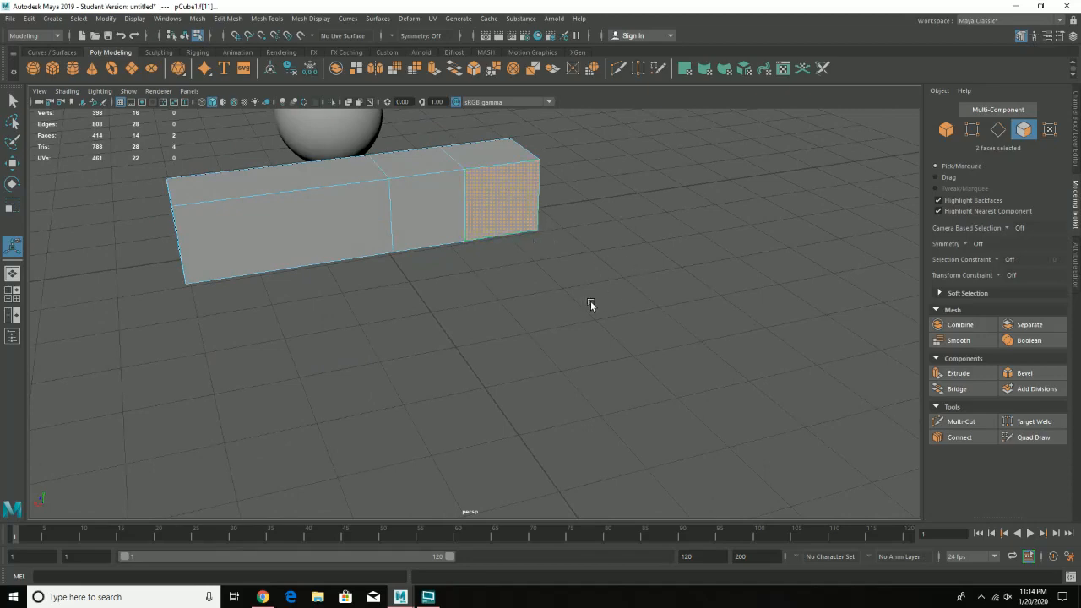
left_click_drag(589, 301, 674, 317, "alt")
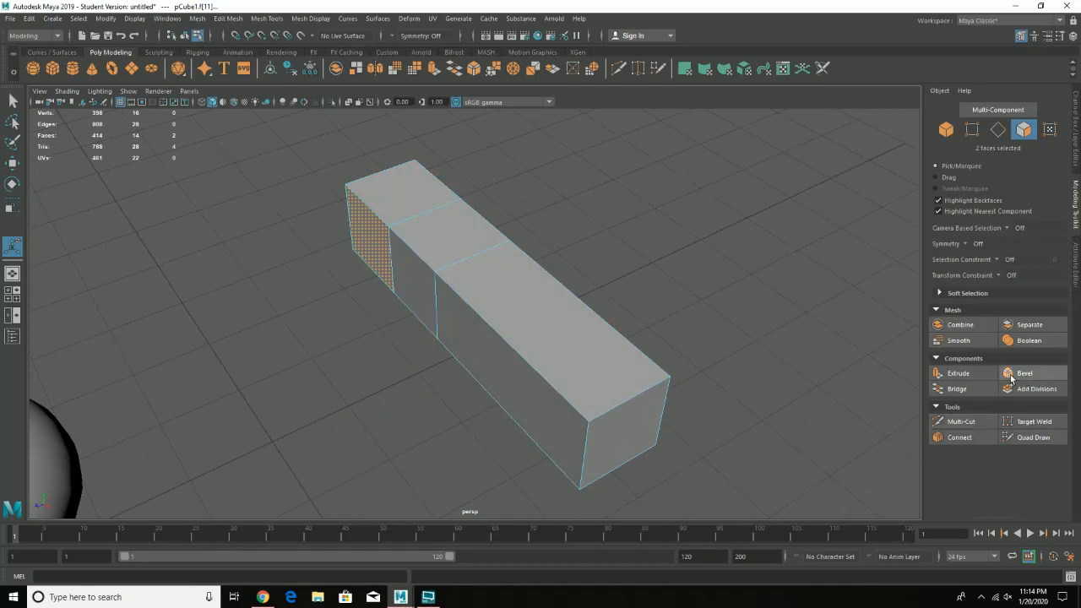
left_click(969, 377)
left_click_drag(342, 242, 225, 299)
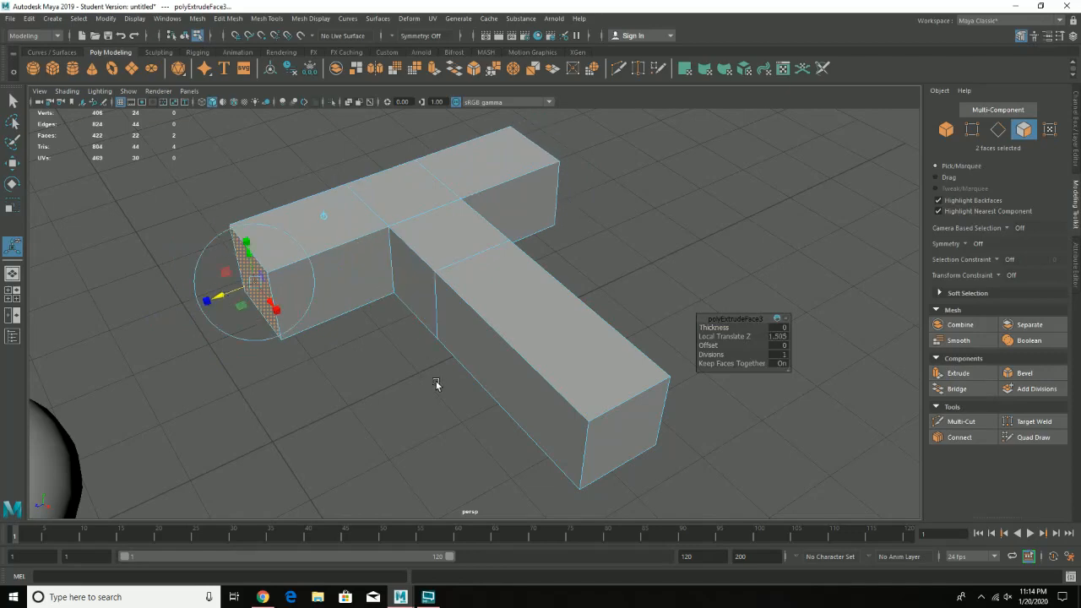
left_click_drag(436, 381, 372, 375, "alt")
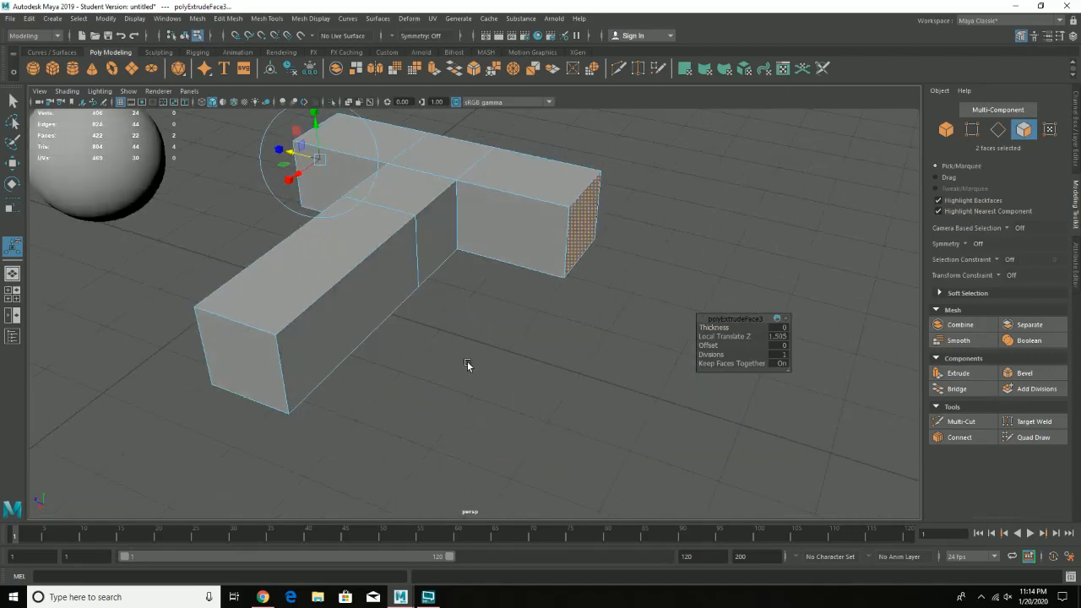
- Return the T-shaped mesh to object mode and select it as a whole object
right_click(513, 228)
left_click(567, 208)
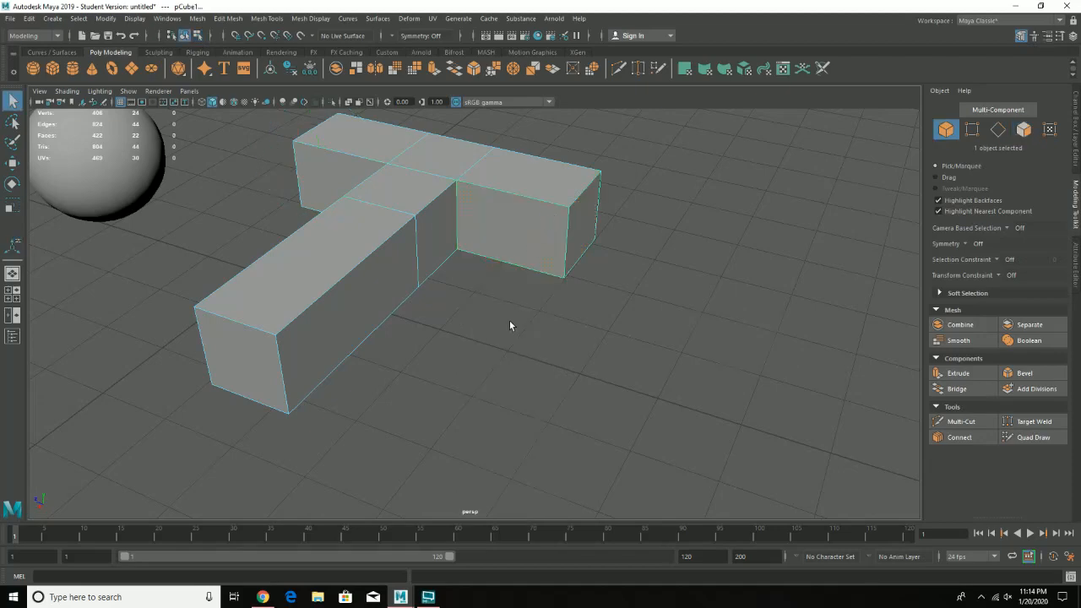
left_click(509, 320)
left_click(437, 221)
left_click_drag(405, 235, 596, 325, "alt")
left_click_drag(479, 213, 472, 300, "alt")
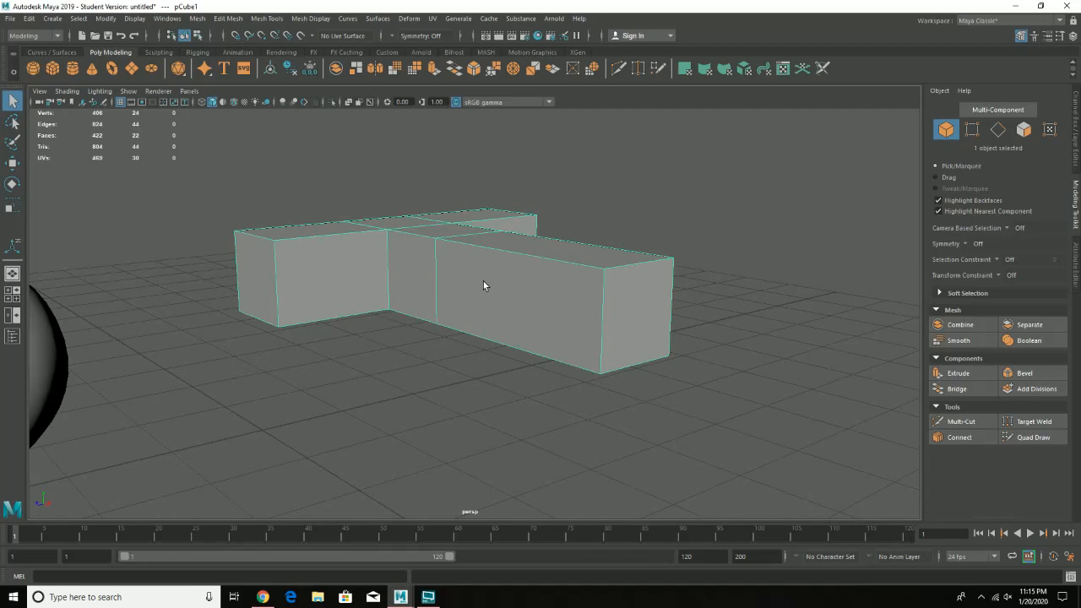
left_click(201, 18)
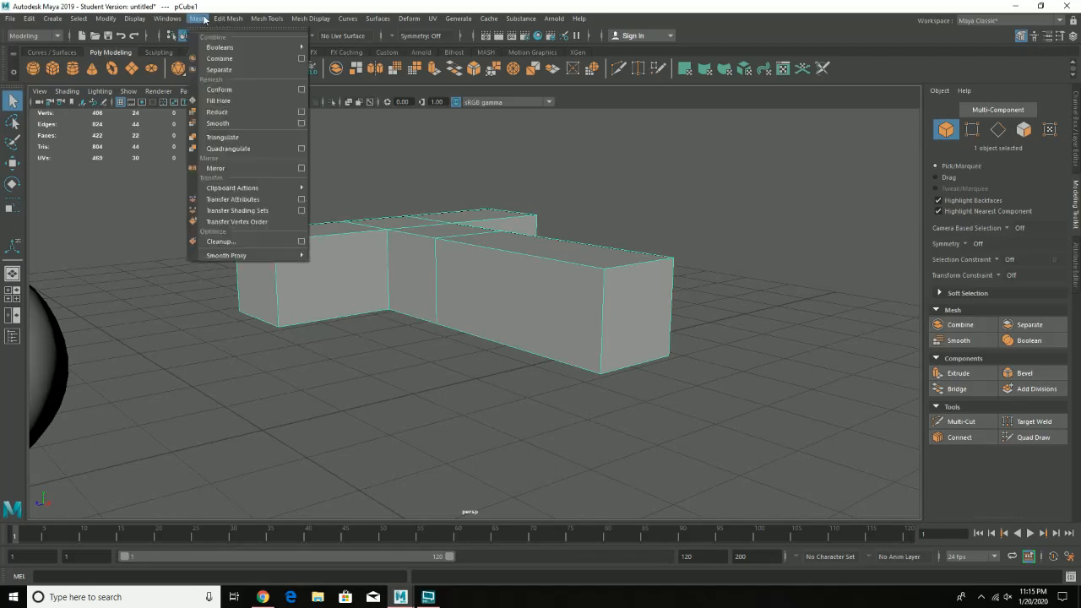
mouse_move(221, 20)
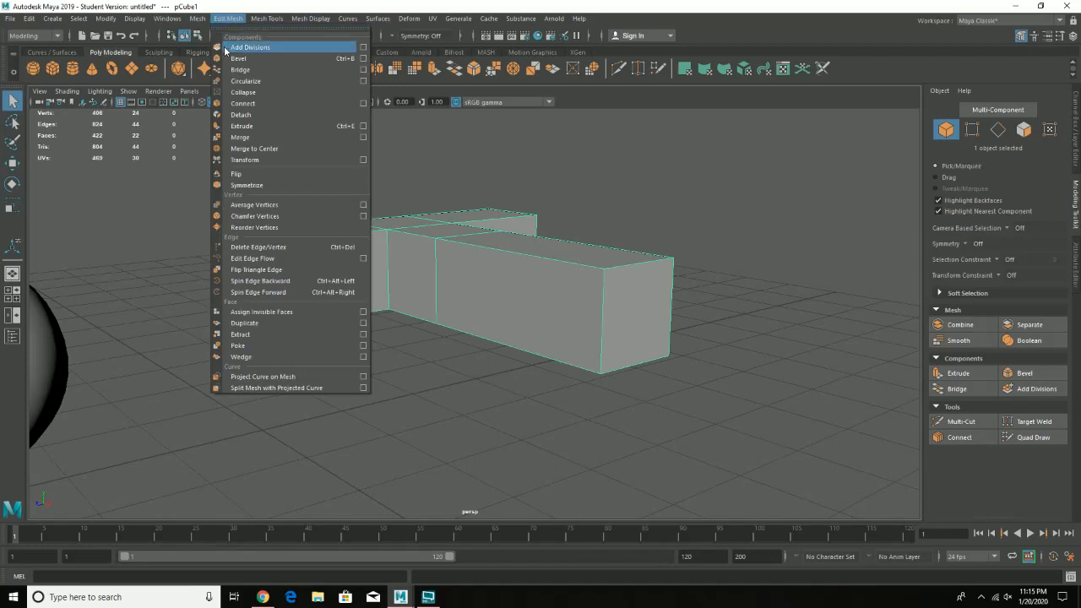
left_click(222, 9)
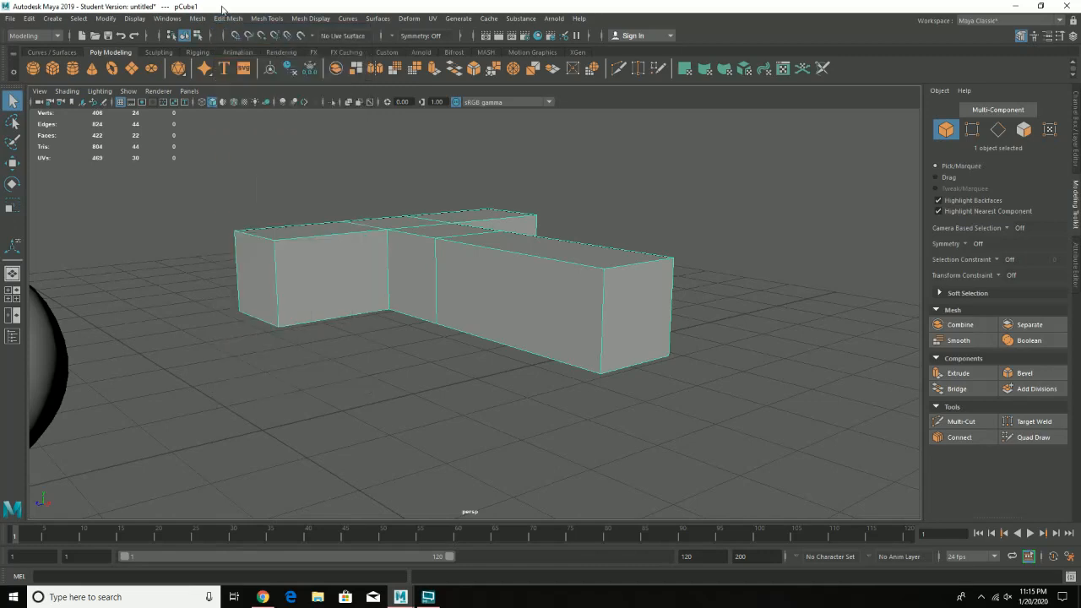
- Insert a horizontal edge loop around all side faces of the T-shaped mesh, about halfway up its height
right_click(523, 289, "shift")
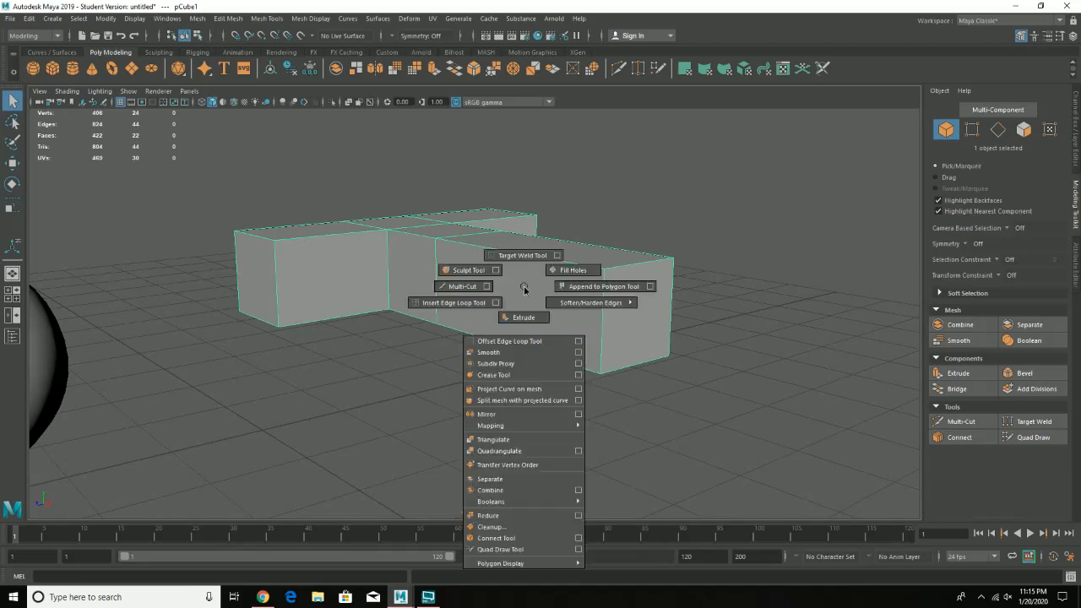
left_click(468, 304)
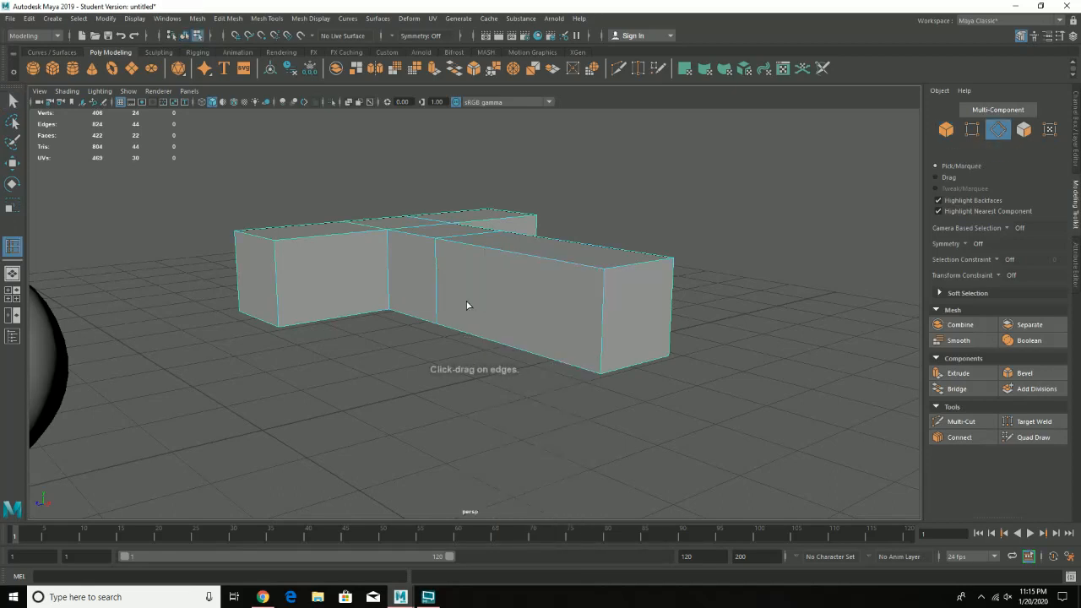
left_click_drag(548, 272, 486, 270, "alt")
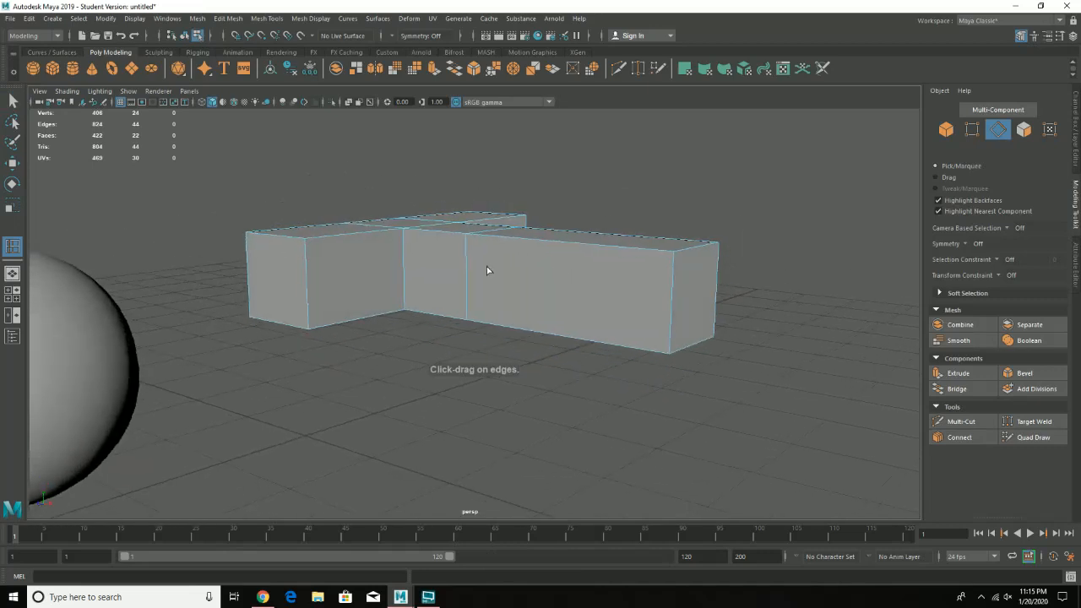
left_click(310, 284)
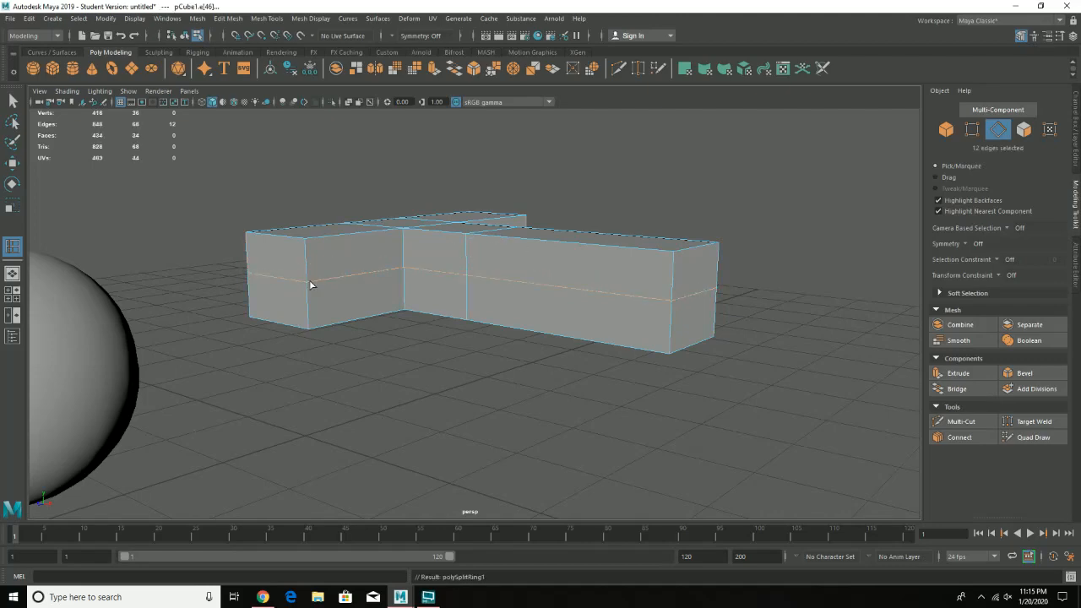
left_click_drag(310, 284, 380, 272, "alt")
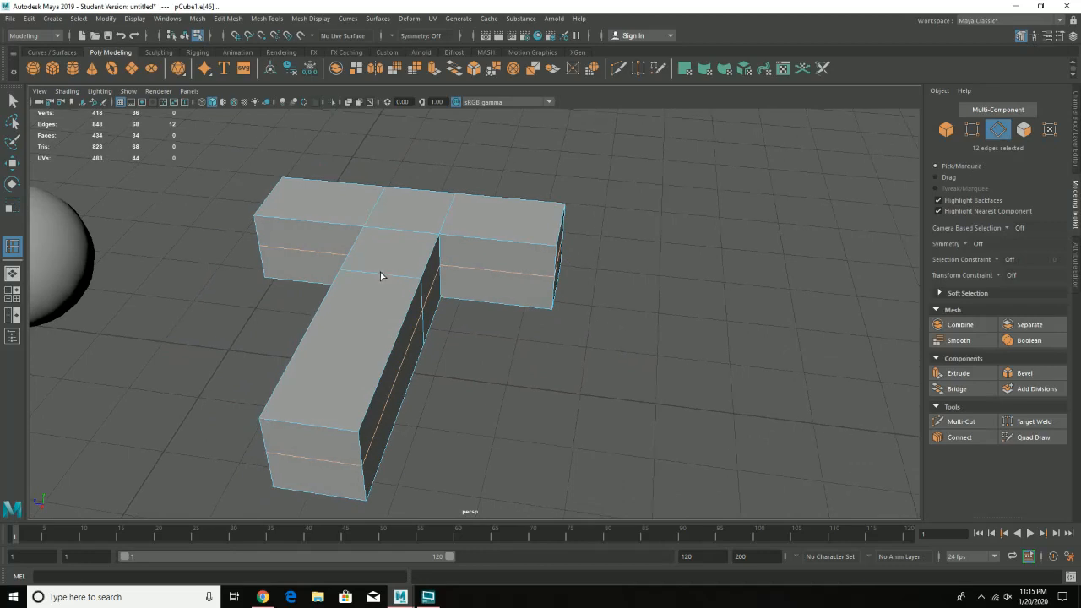
- Insert one edge loop lengthwise along the middle of the stem and another lengthwise along the middle of the crossbar
left_click(397, 230)
left_click_drag(397, 231, 367, 276, "alt")
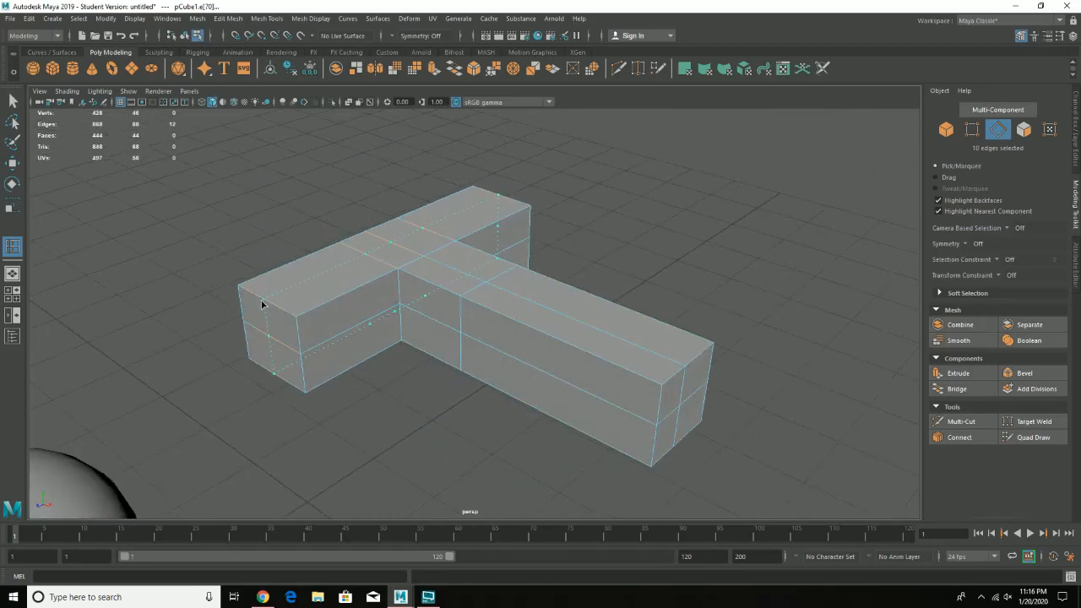
left_click(501, 261)
mouse_move(507, 253)
left_mouse_down("alt")
mouse_move(543, 250)
mouse_move(508, 269)
left_mouse_up("alt")
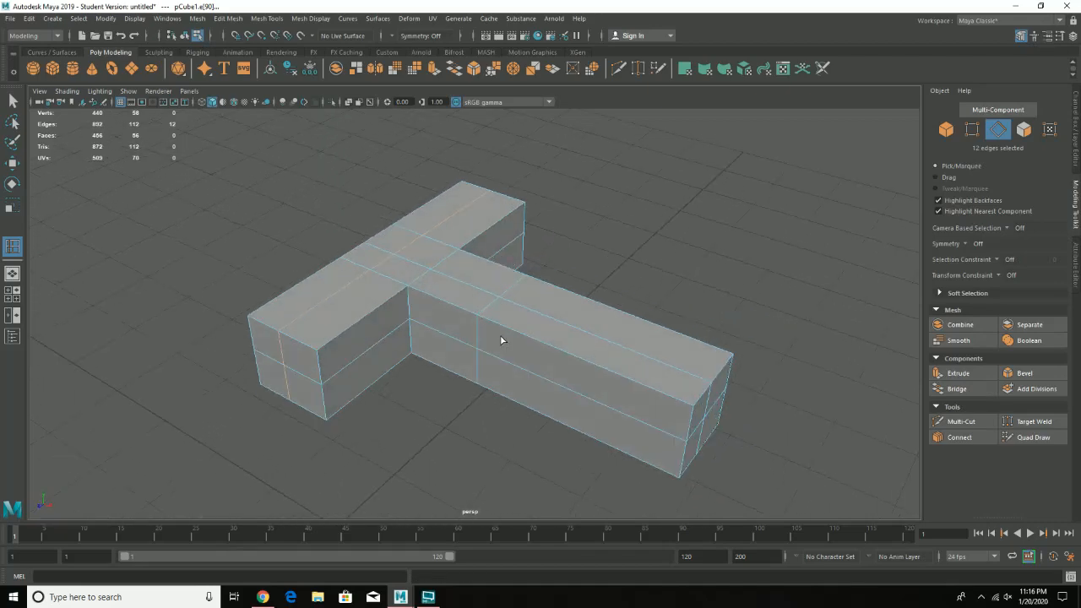
- Insert three edge loops across the outer half of the T's stem, spaced toward its free end
key("a")
scroll(437, 279, "up", 5)
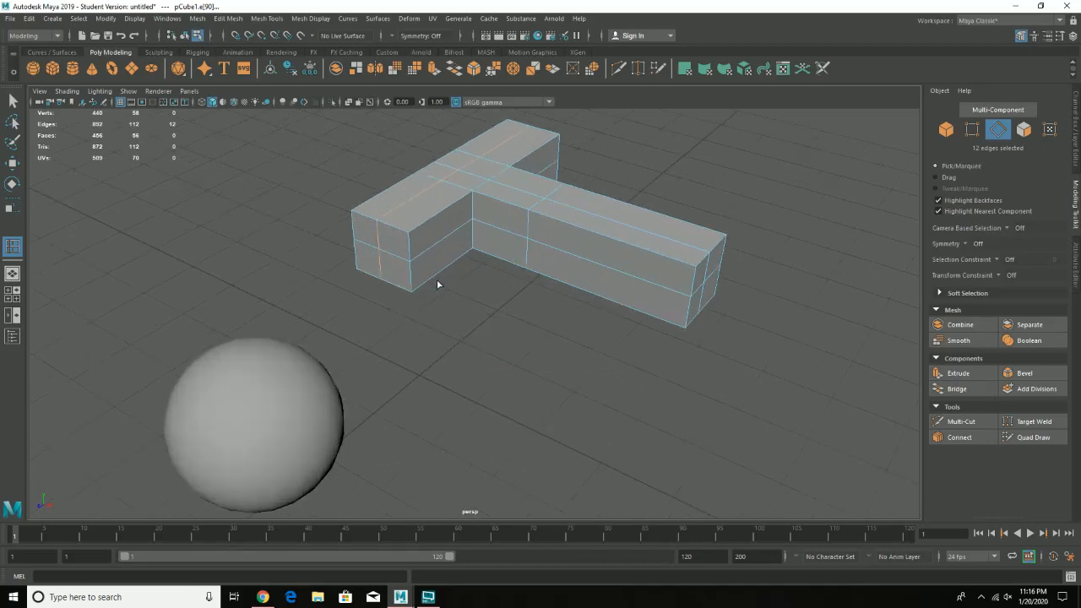
left_click_drag(460, 254, 465, 388, "alt")
right_click_drag(465, 388, 663, 403, "alt")
middle_click_drag(663, 404, 448, 372, "alt")
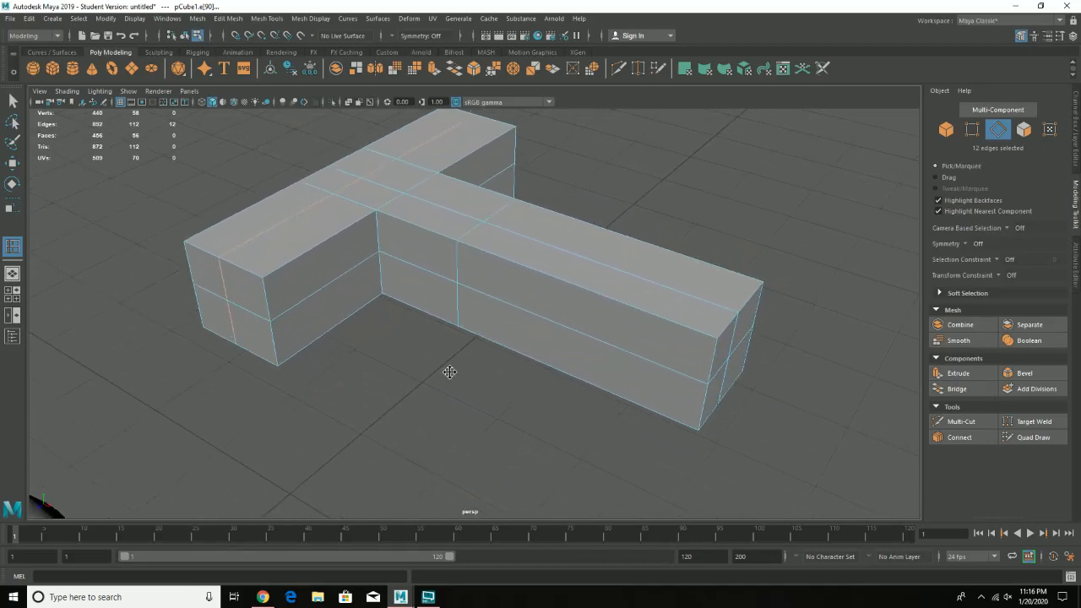
left_click(602, 304)
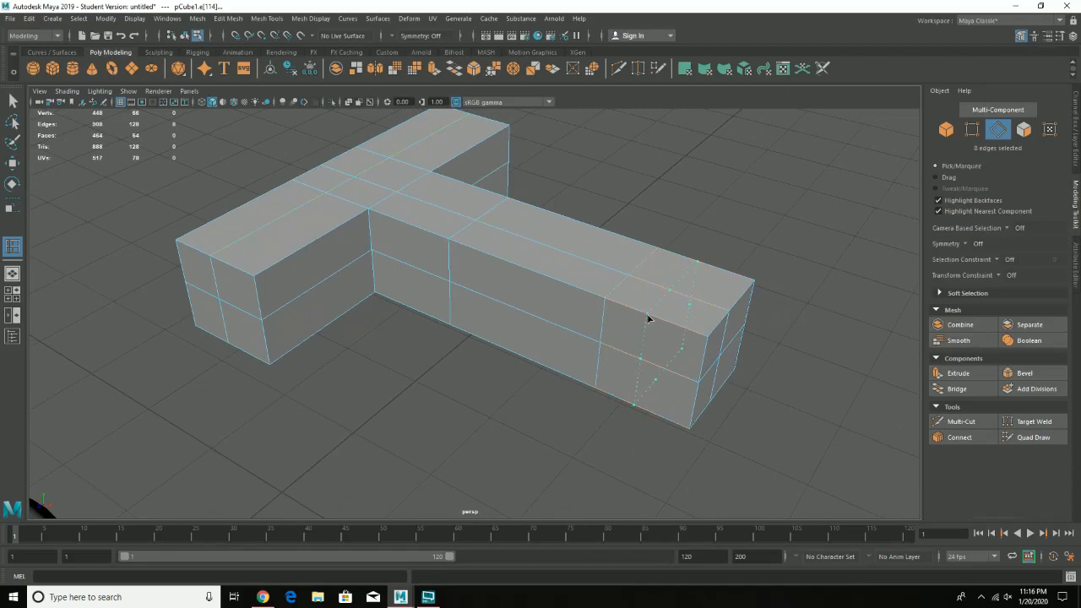
left_click(659, 321)
left_click(566, 287)
left_click_drag(566, 287, 605, 367, "alt")
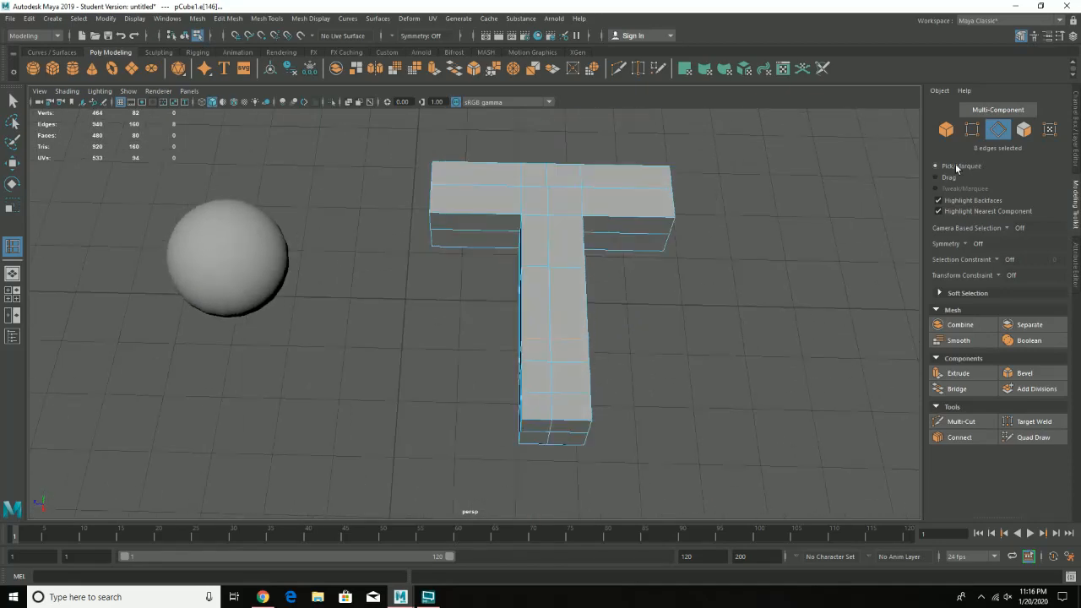
left_click(972, 130)
left_click_drag(681, 381, 447, 418, "alt")
left_click_drag(698, 363, 699, 346, "alt")
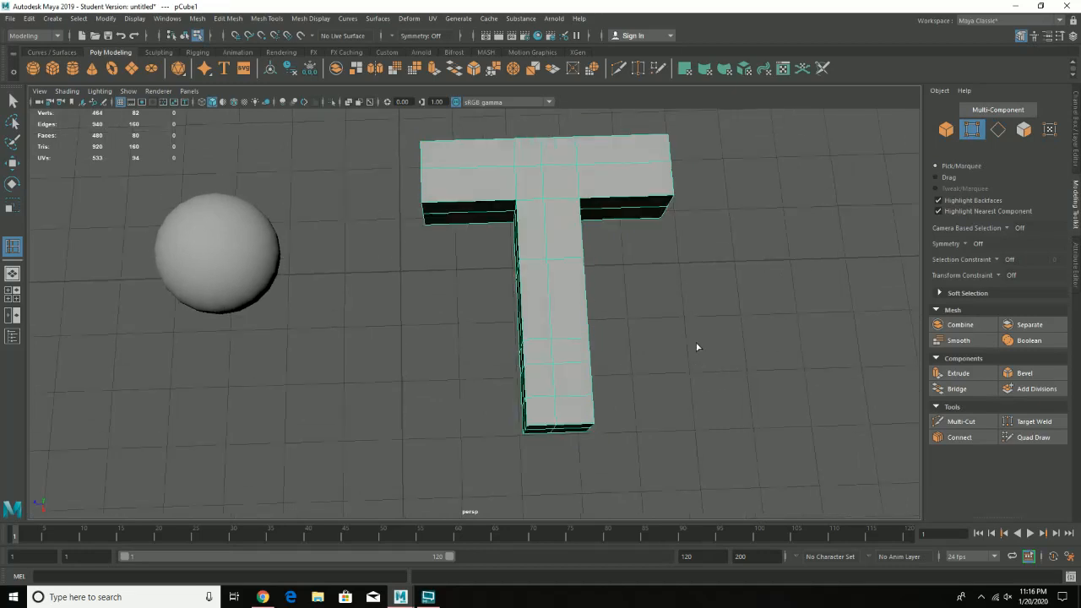
left_click(974, 134)
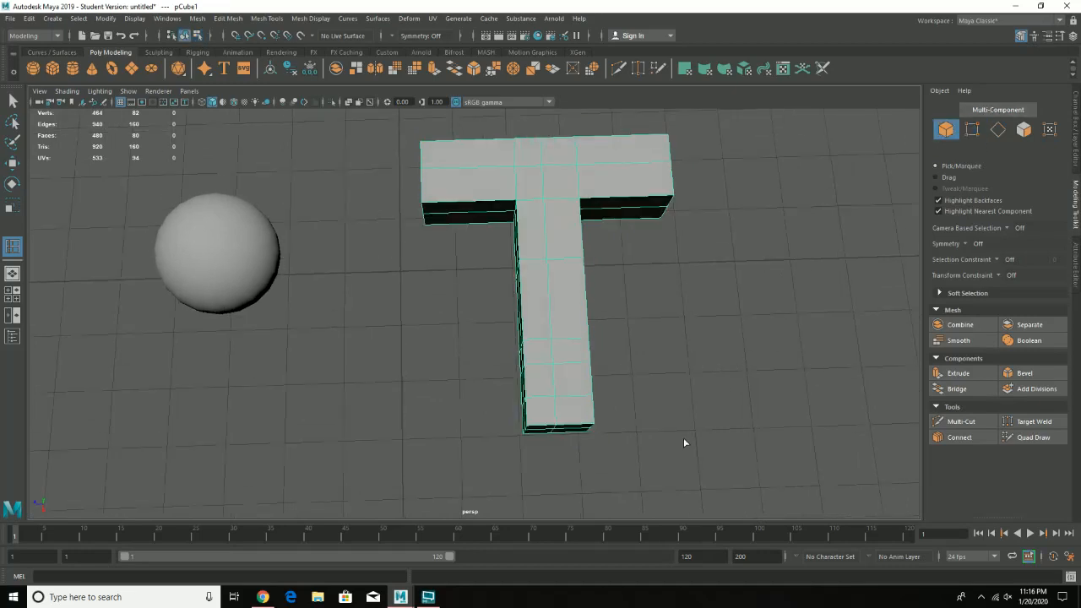
left_click_drag(656, 473, 482, 435)
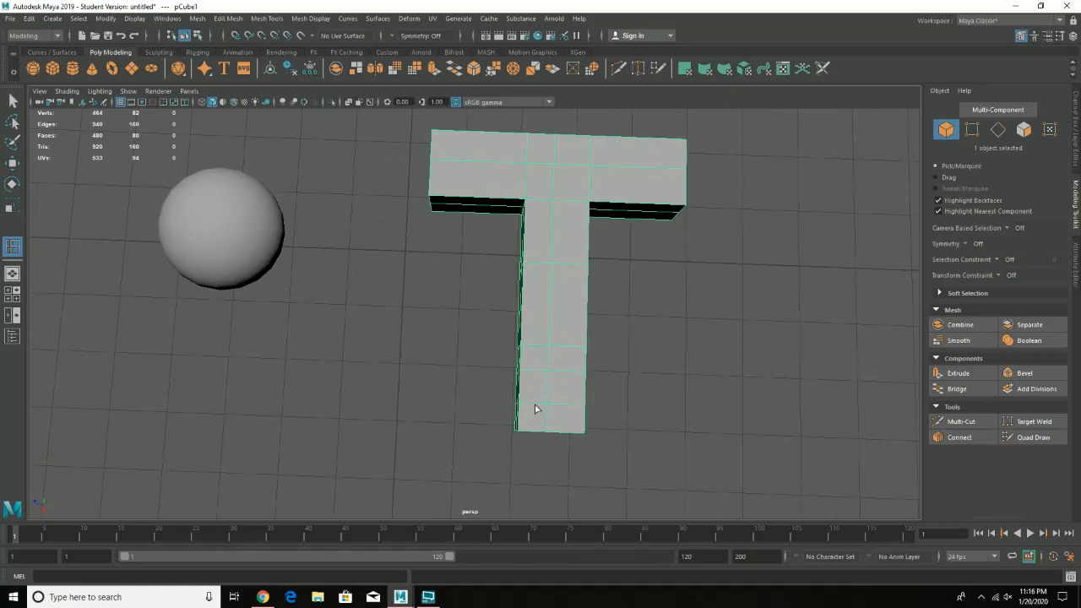
- In vertex mode, select the vertices at the stem's free end, then move them sideways and rotate them to bend the tip toward the sphere
key("w")
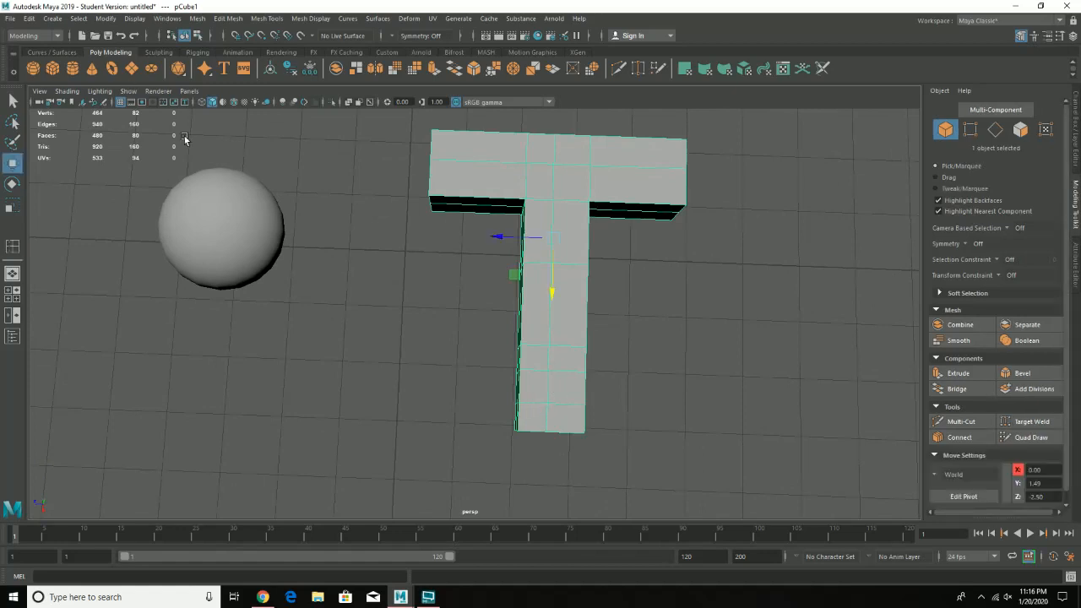
left_click(970, 129)
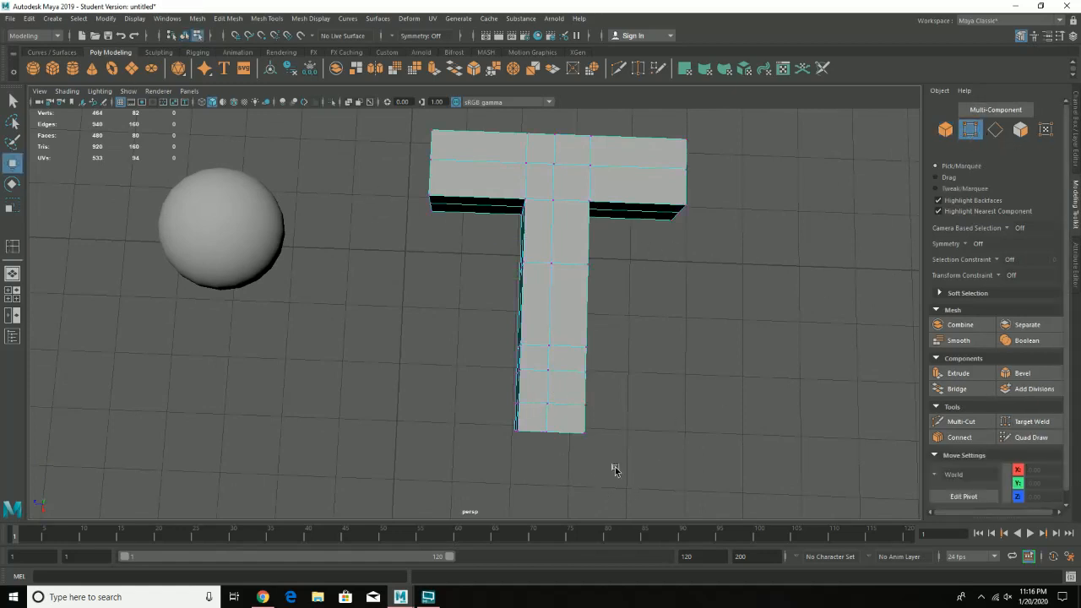
left_click_drag(614, 467, 451, 426)
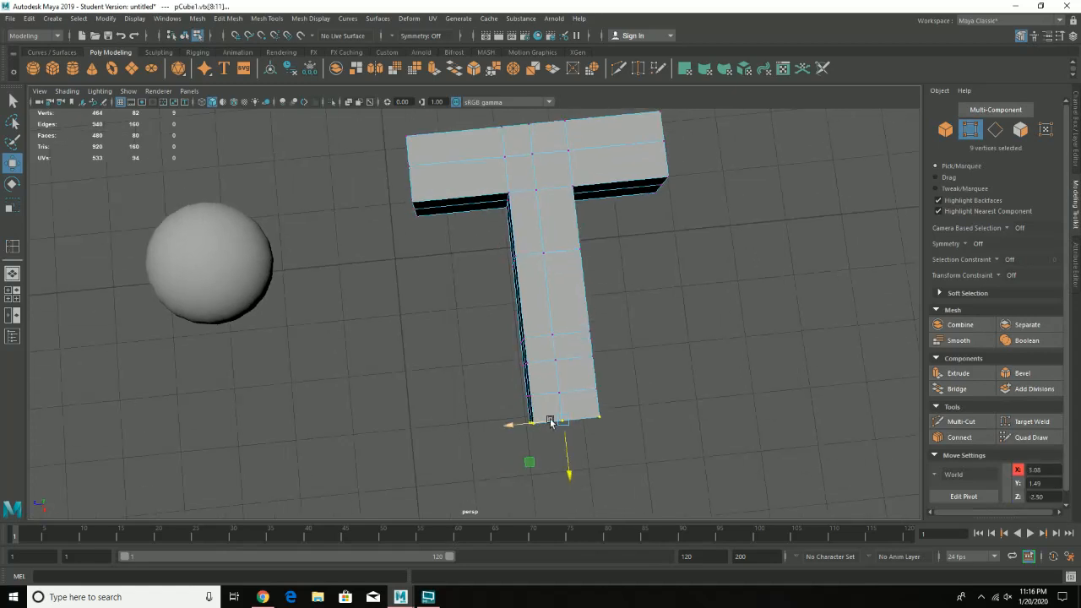
left_click_drag(523, 424, 498, 425)
key("e")
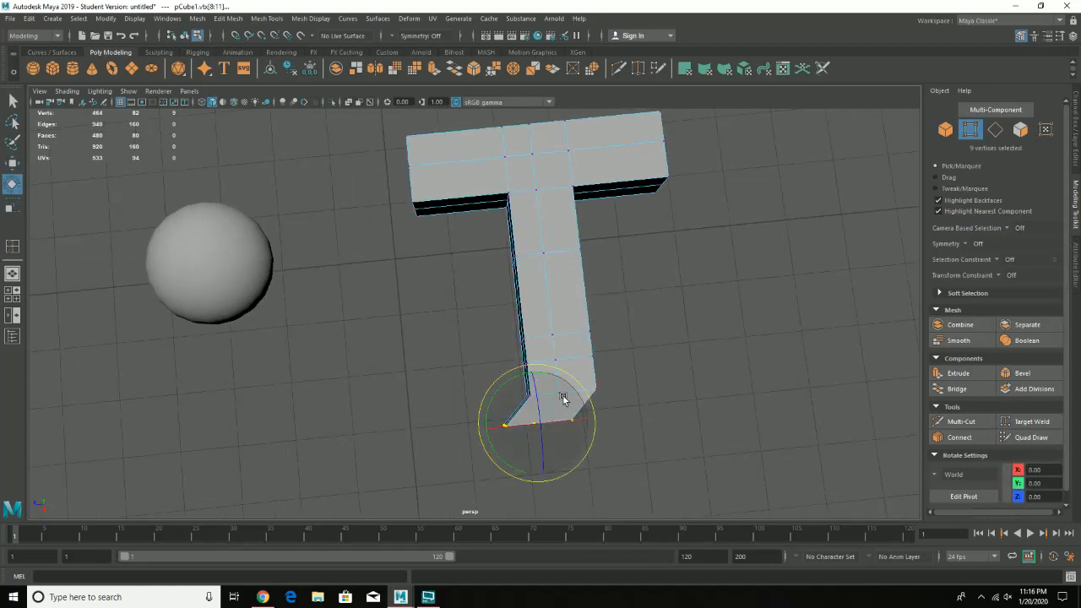
left_click_drag(572, 381, 598, 407)
key("w")
mouse_move(508, 432)
left_mouse_down()
mouse_move(518, 430)
mouse_move(511, 450)
left_mouse_up()
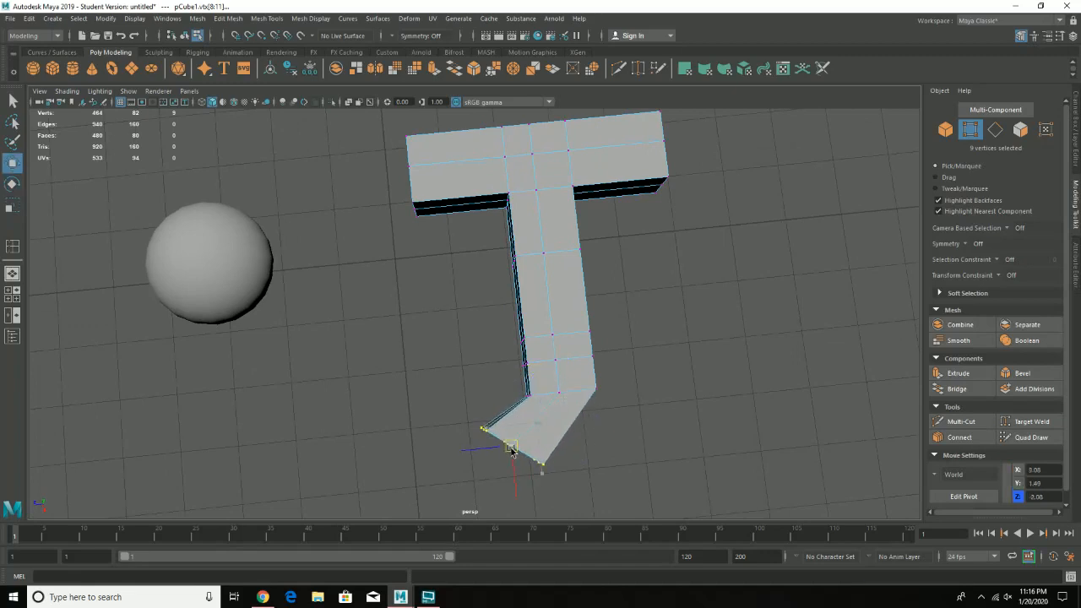
- Select the adjacent row of stem vertices, then rotate and shift it sideways to follow the bend
left_click_drag(517, 387, 491, 419)
key("e")
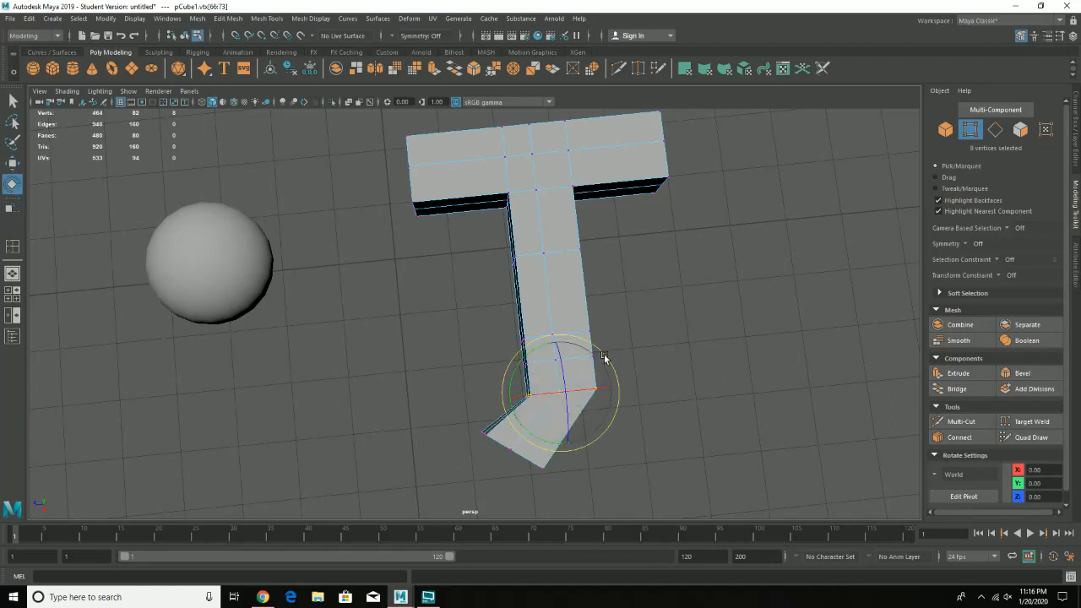
key("w")
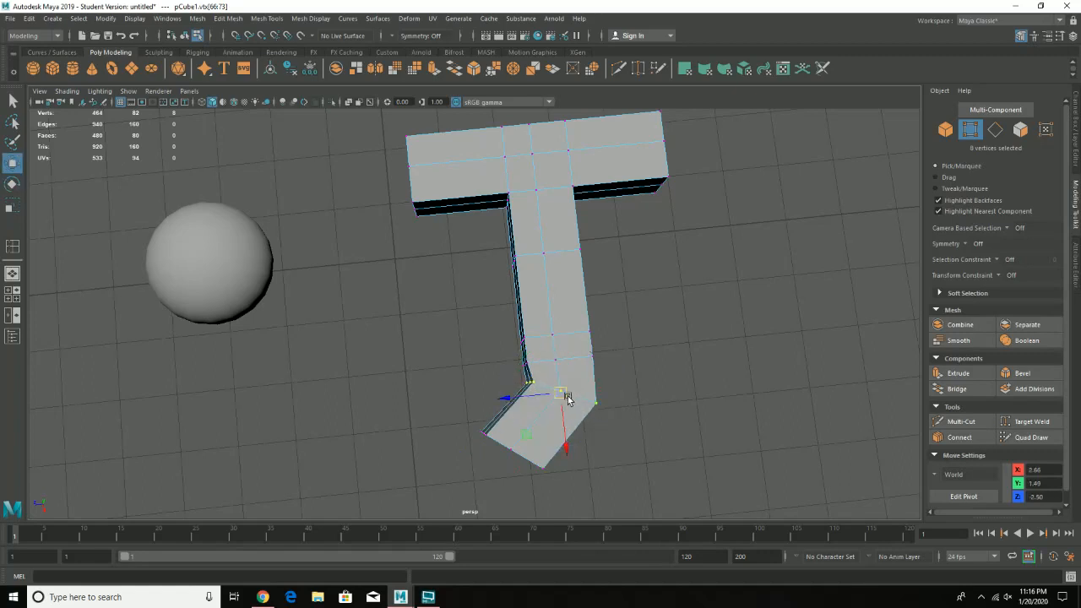
left_click_drag(566, 398, 551, 412)
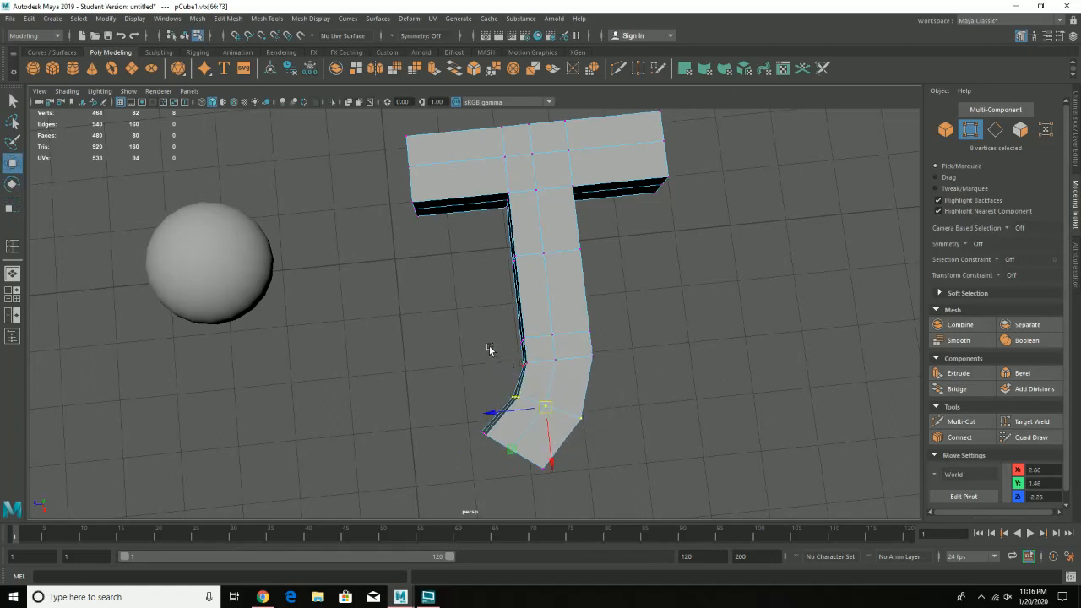
- Select the three vertex rows at the stem's free end, rotate them toward the sphere and shift them sideways to continue the curve
left_click_drag(488, 347, 632, 488)
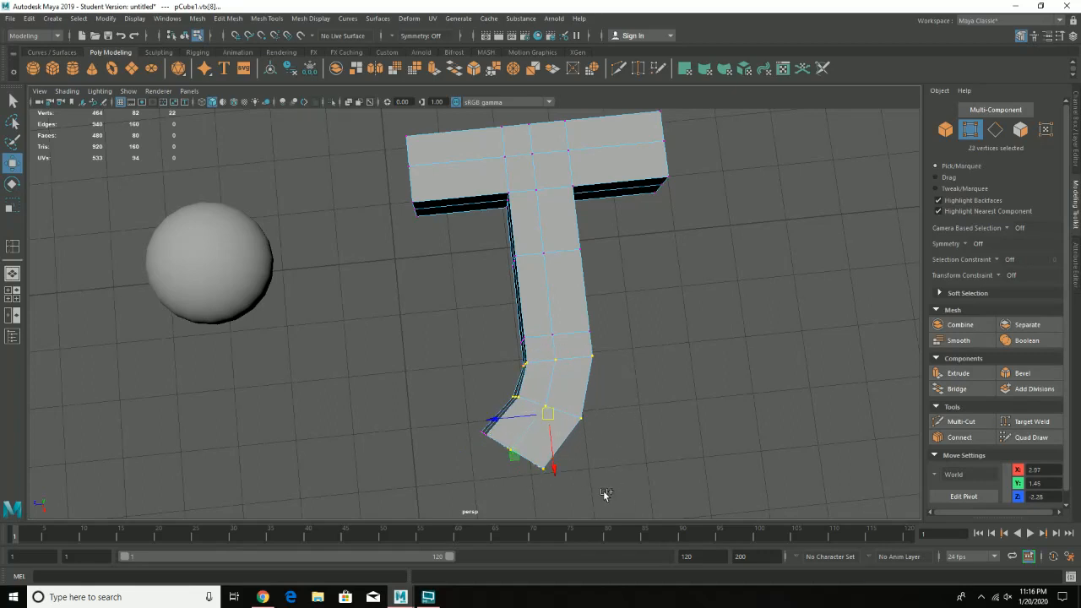
left_click_drag(603, 491, 430, 391, "shift")
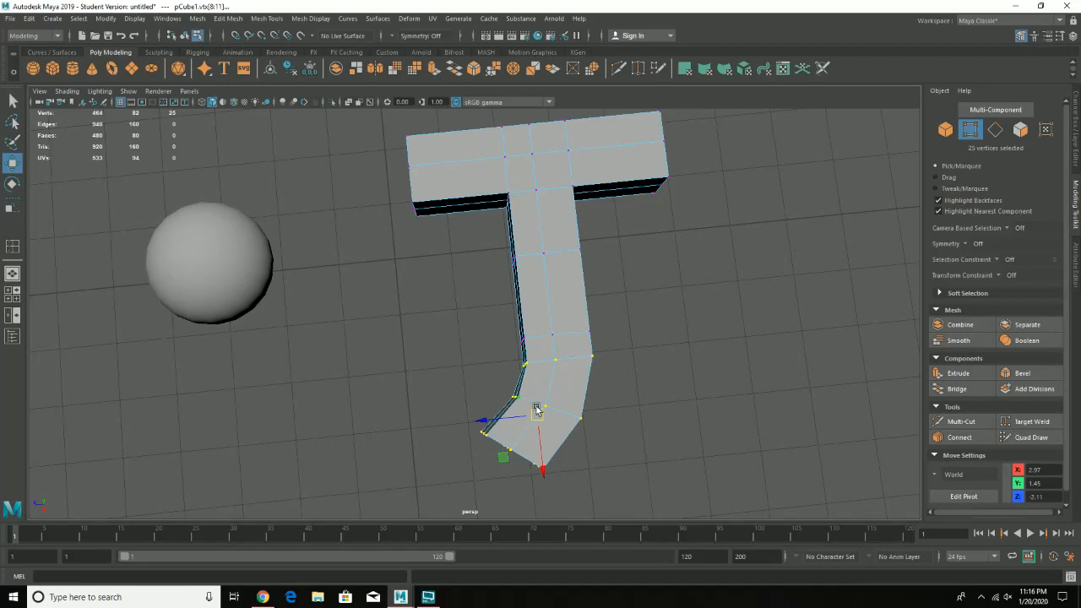
key("e")
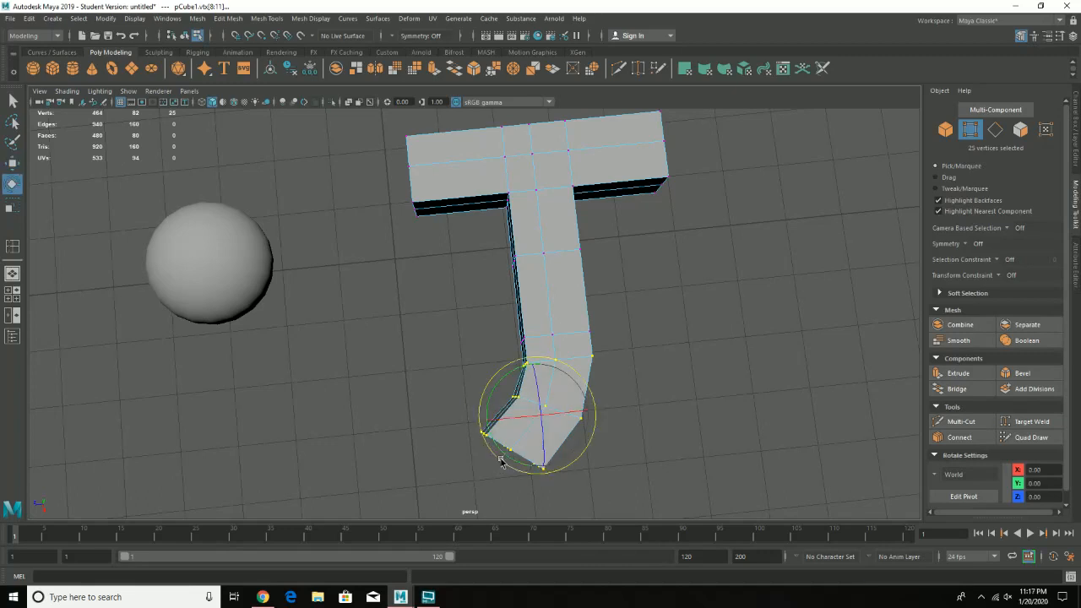
left_click_drag(501, 460, 486, 450)
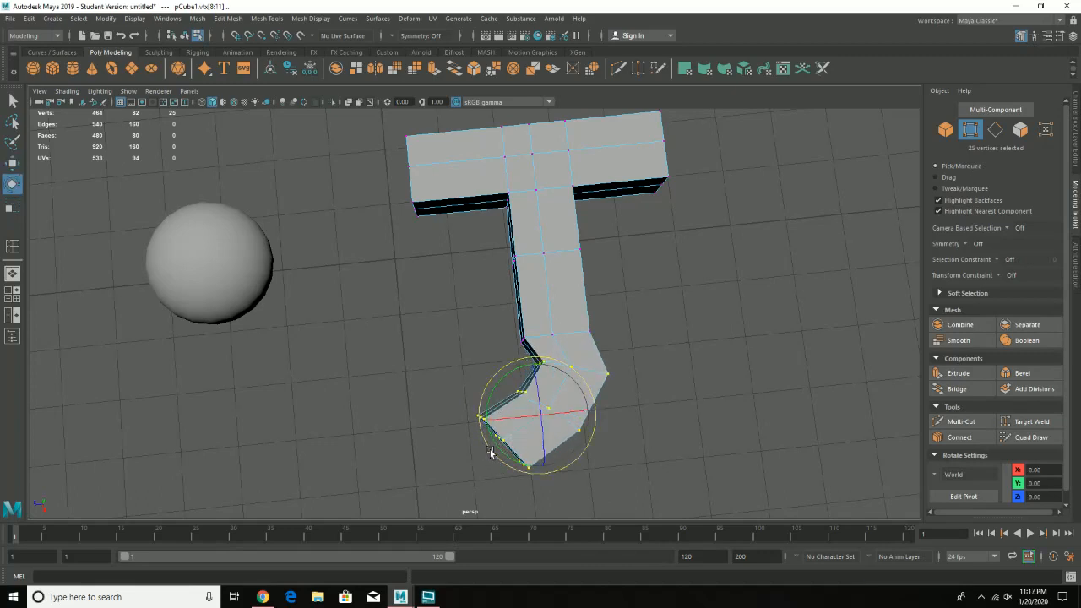
key("w")
left_click_drag(549, 419, 523, 422)
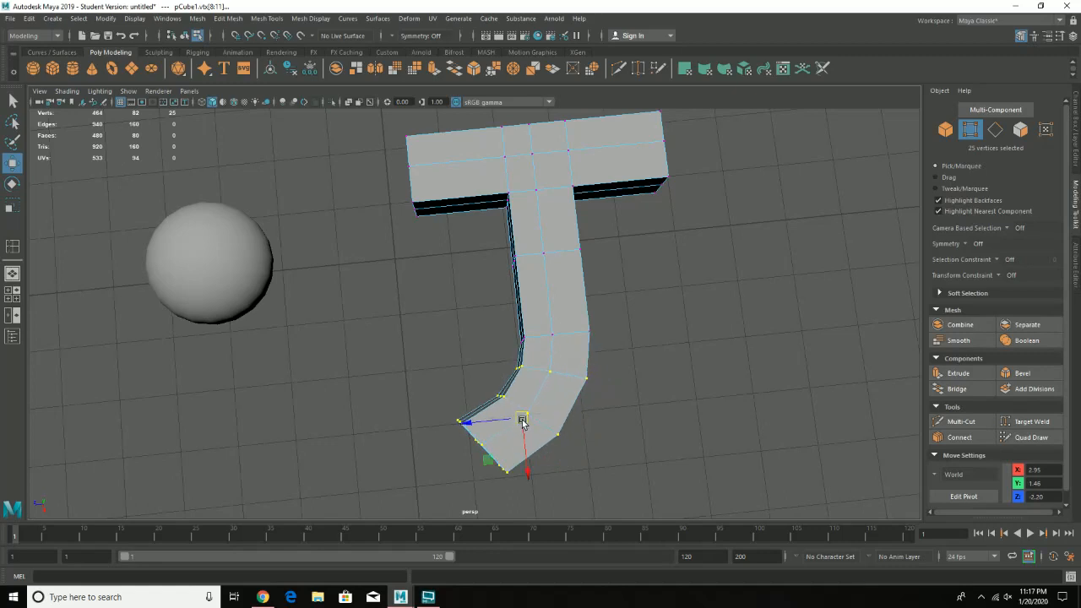
left_click(627, 373)
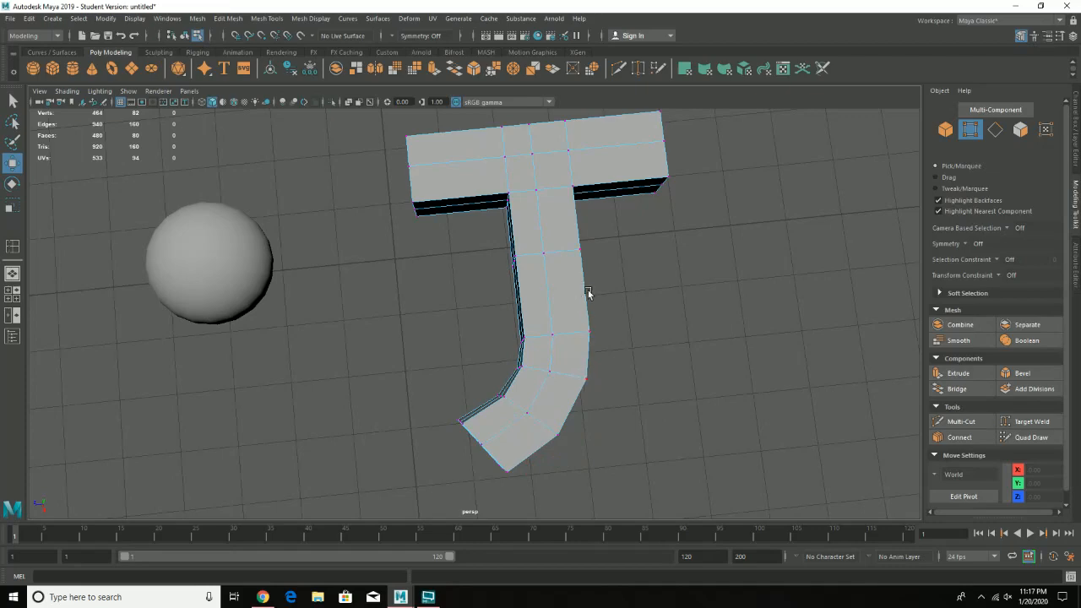
- Insert an edge loop across the middle of the stem's long straight segment, between the bend and the loop nearest the crossbar
left_click_drag(470, 332, 490, 290, "alt")
left_click_drag(612, 312, 509, 303, "alt")
right_click_drag(509, 303, 590, 386, "alt")
middle_click_drag(590, 387, 392, 309, "alt")
right_click_drag(392, 309, 519, 267, "alt")
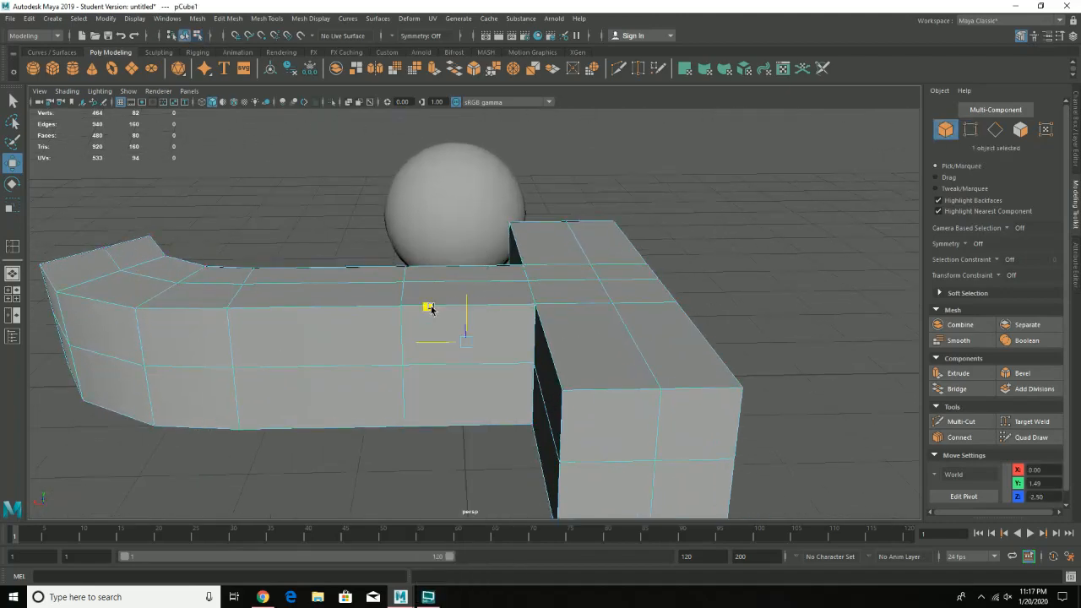
left_click_drag(430, 309, 336, 323, "alt")
right_click_drag(335, 330, 253, 335, "shift")
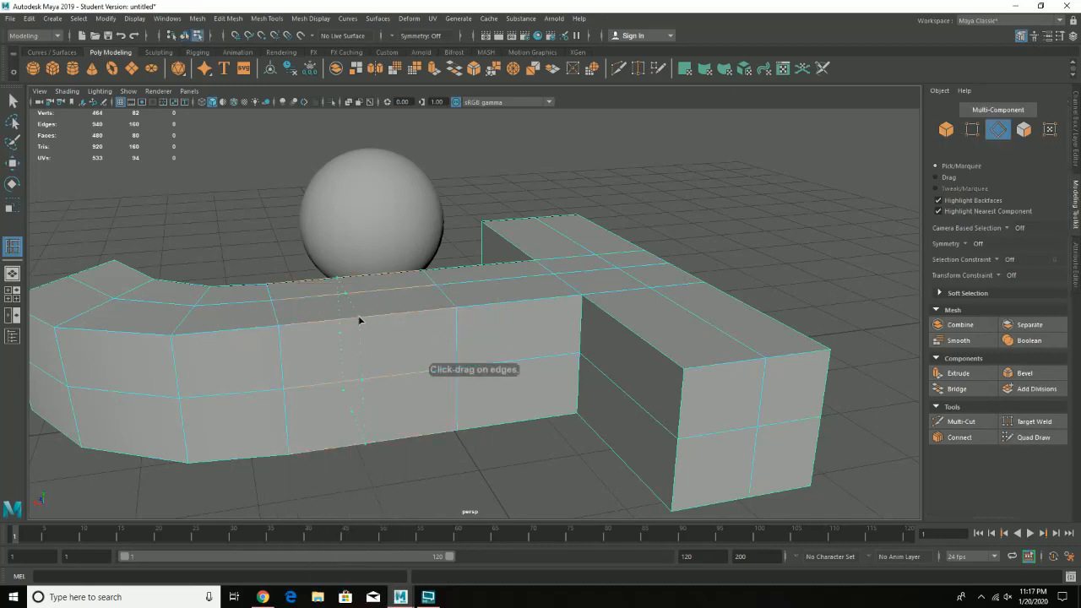
left_click(371, 321)
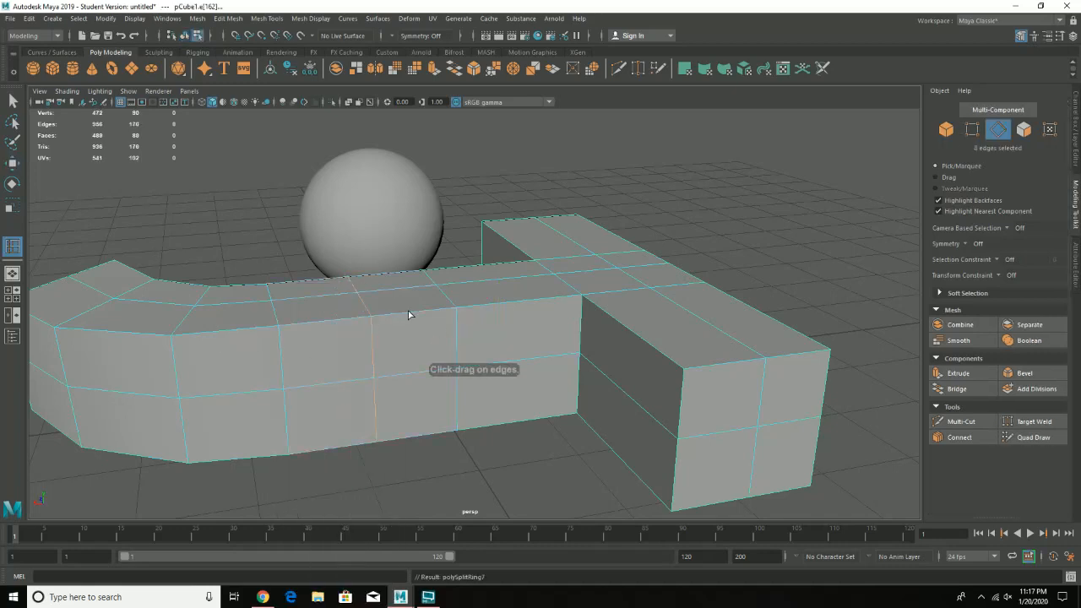
- In vertex mode, select the four vertex rows at the stem's free end, rotate them further toward the sphere and reposition them to smooth the bend
left_click_drag(410, 309, 746, 429, "alt")
right_click_drag(747, 429, 485, 316, "alt")
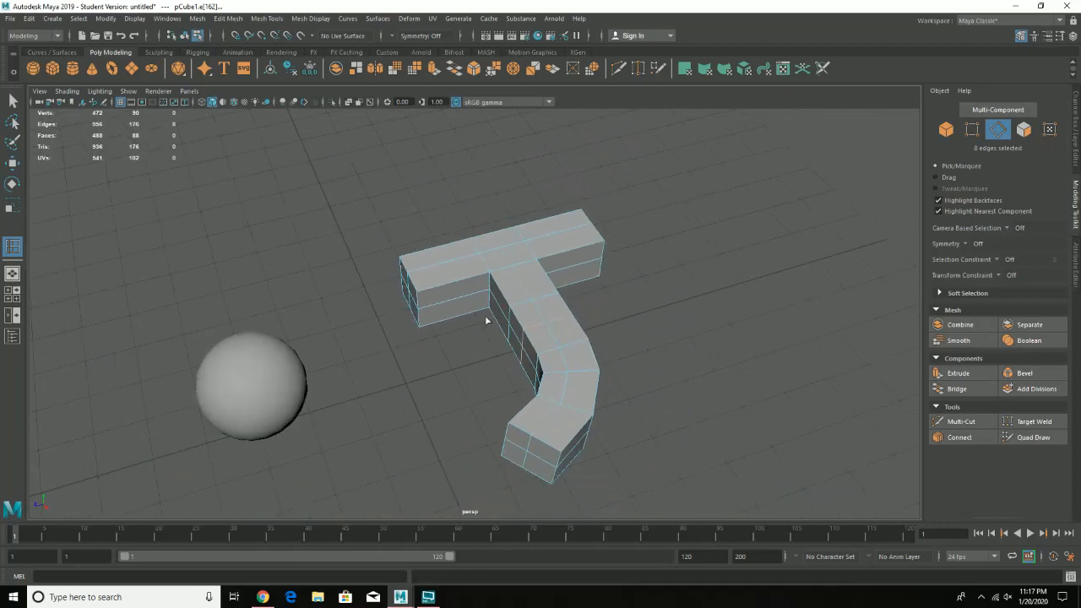
left_click_drag(484, 316, 507, 377, "alt")
middle_click_drag(506, 368, 425, 284, "alt")
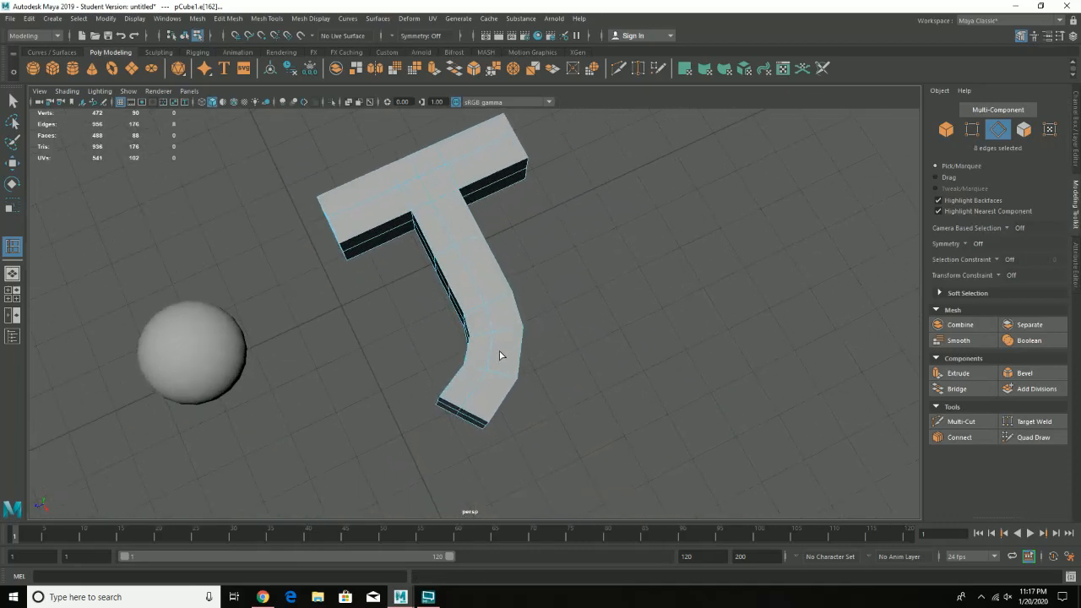
key("w")
left_click(971, 129)
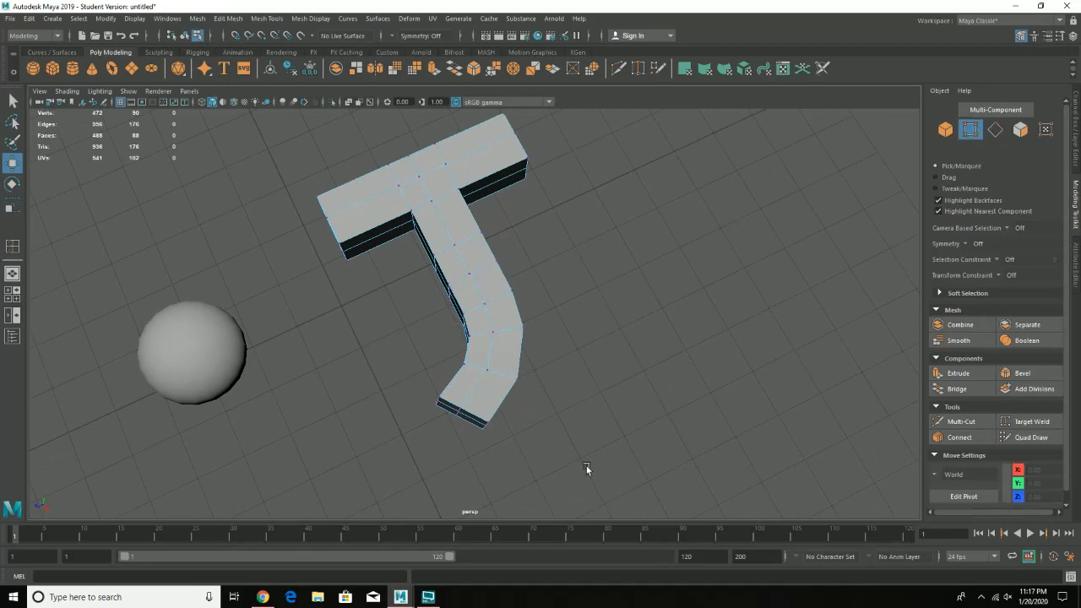
left_click_drag(617, 469, 371, 324)
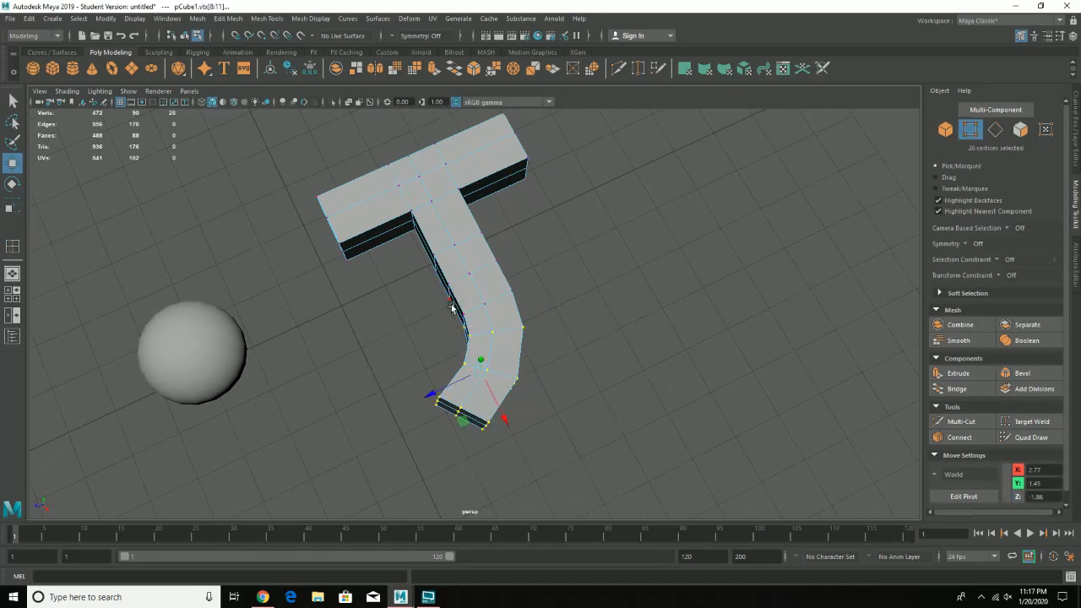
left_click_drag(451, 306, 475, 287, "ctrl+shift")
key("e")
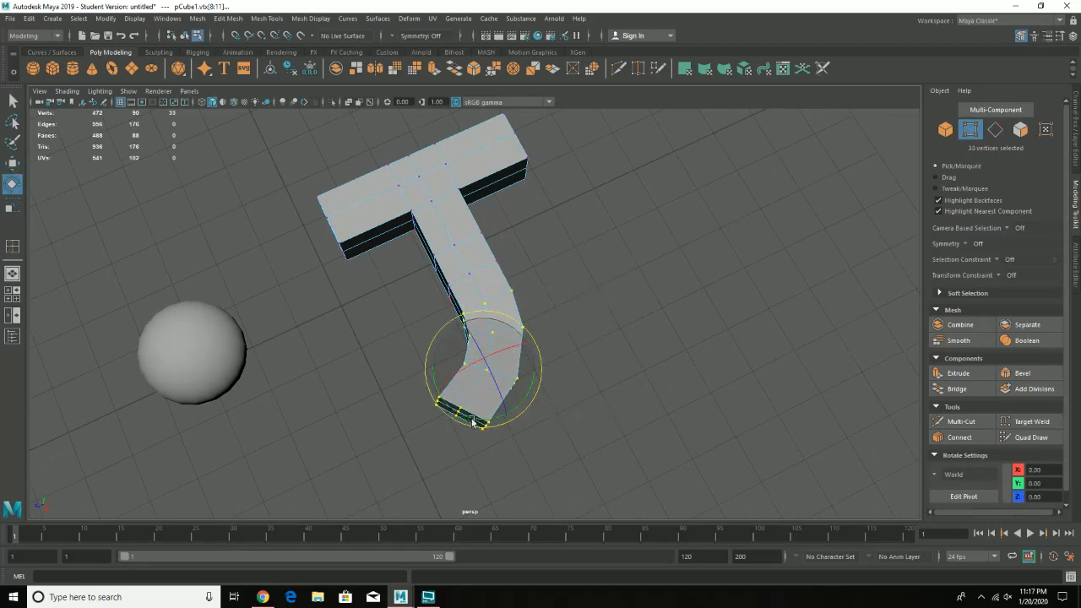
left_click_drag(524, 346, 456, 435)
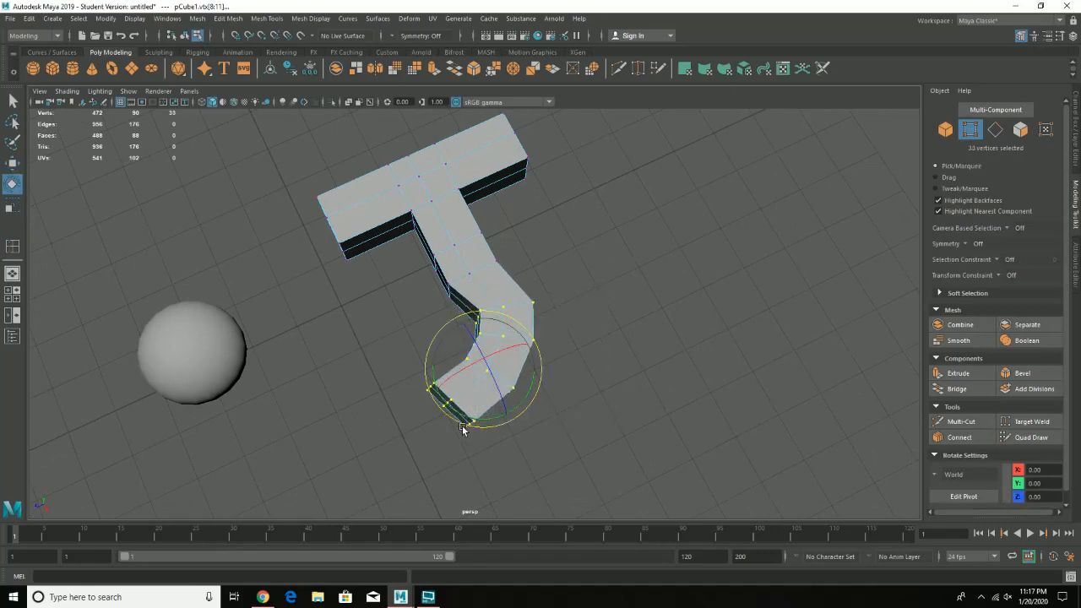
key("w")
left_click_drag(481, 379, 473, 388)
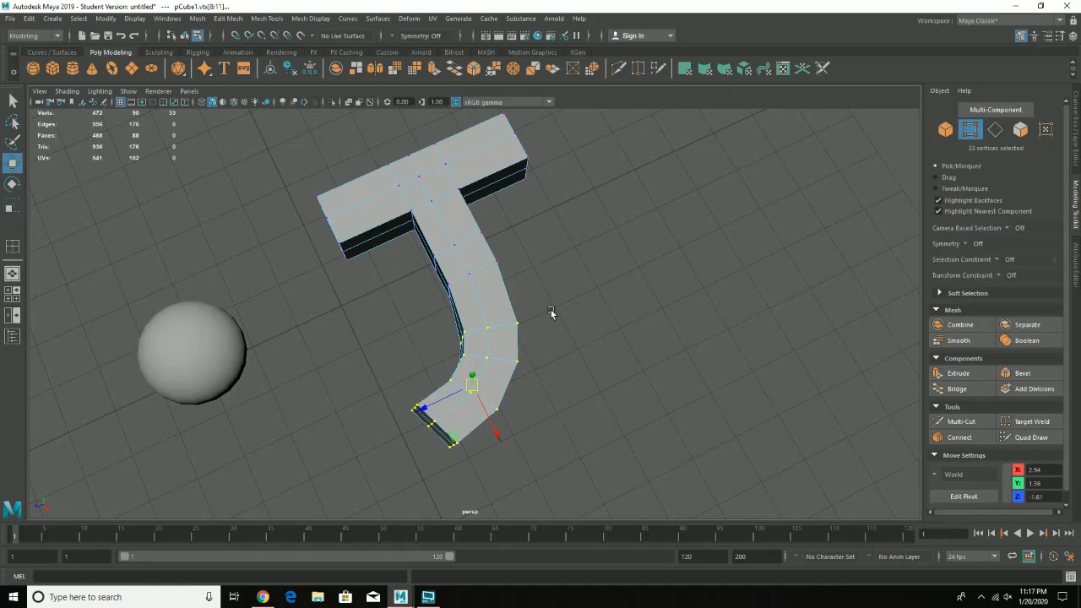
- Select the edge loop running lengthwise over the middle of the crossbar and delete only its edges
left_click_drag(574, 310, 629, 270, "alt")
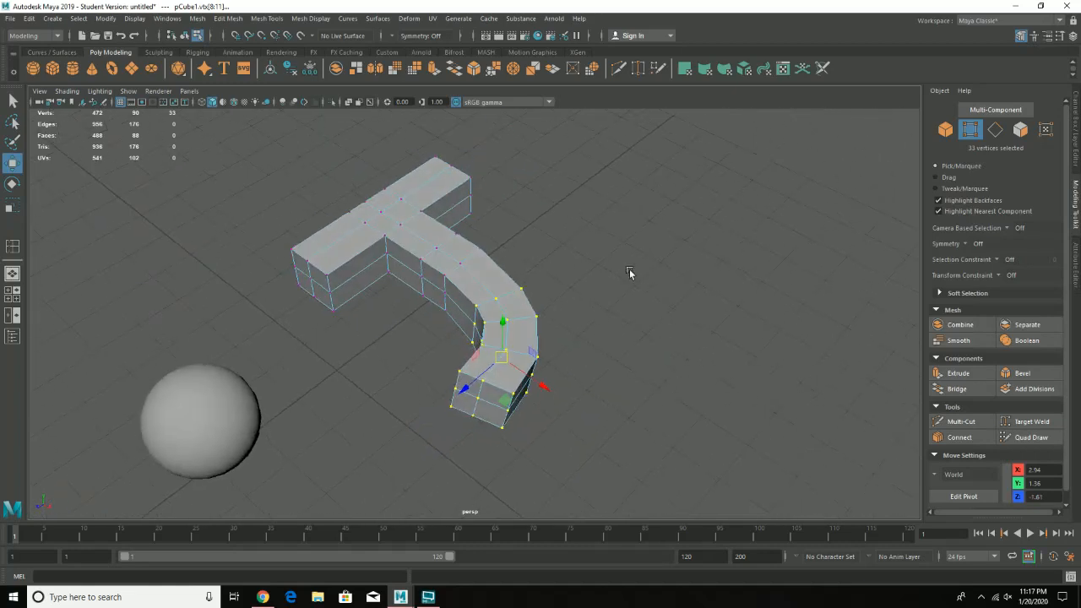
left_click_drag(523, 257, 563, 291, "alt")
scroll(563, 291, "up", 4)
left_click_drag(540, 352, 481, 325, "alt")
left_click_drag(314, 248, 547, 369, "alt")
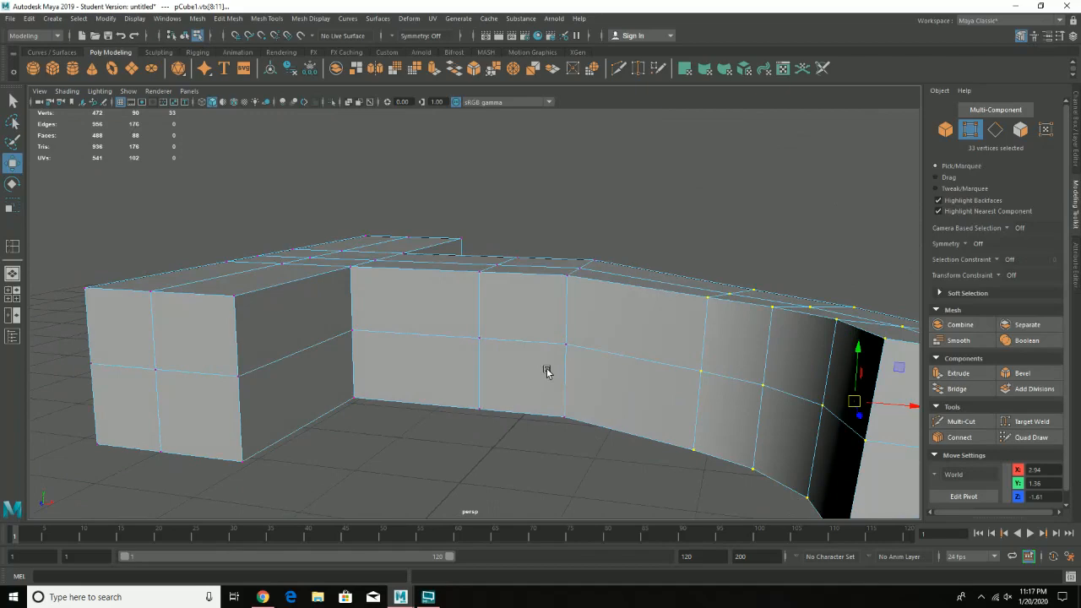
left_click_drag(659, 379, 527, 324, "alt")
left_click_drag(328, 374, 521, 400, "alt")
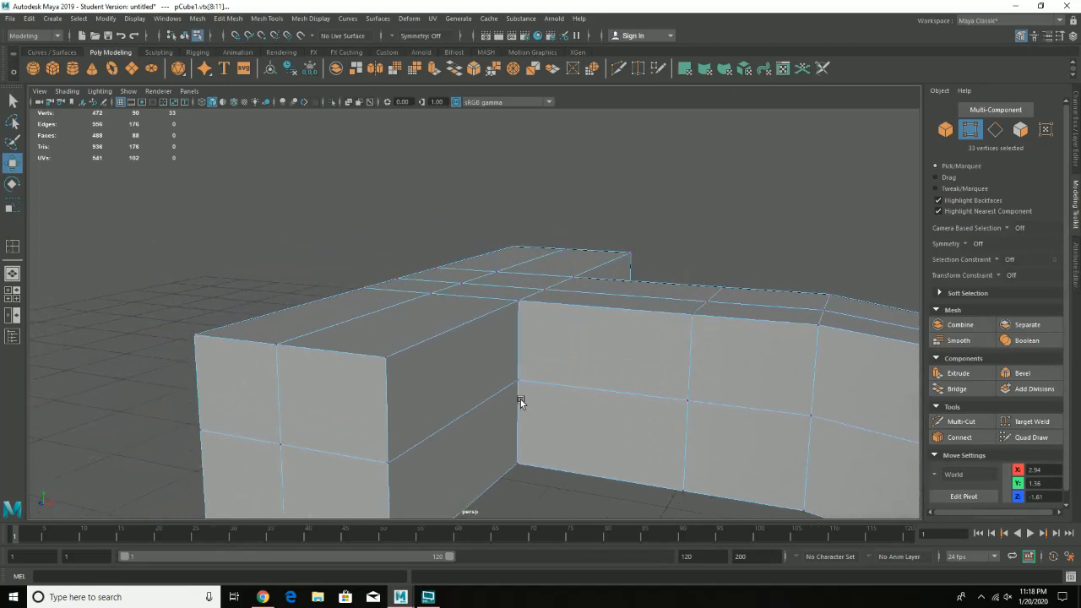
right_click_drag(347, 317, 344, 254)
double_click(357, 317)
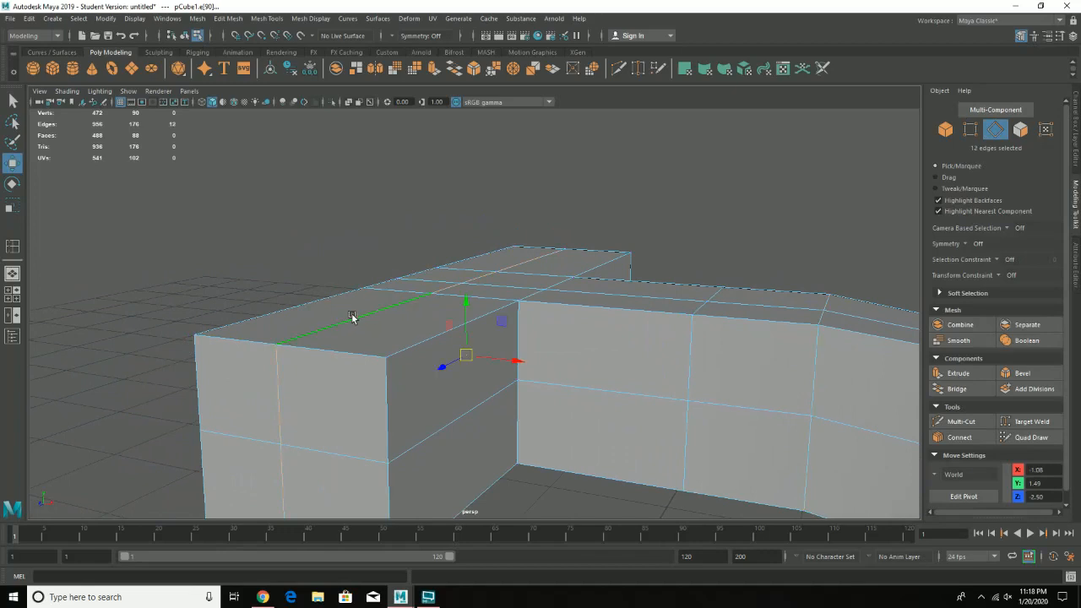
key("Delete")
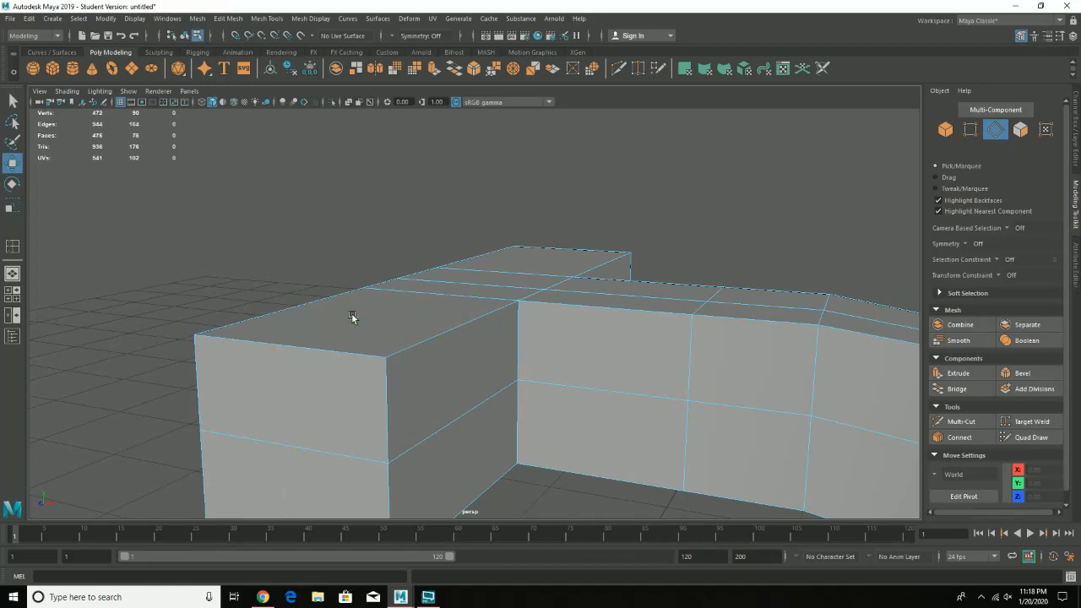
- Try raising the leftover vertex on the upper edge of the crossbar's end, and undo both that move and the edge deletion
left_click(969, 128)
left_click(273, 345)
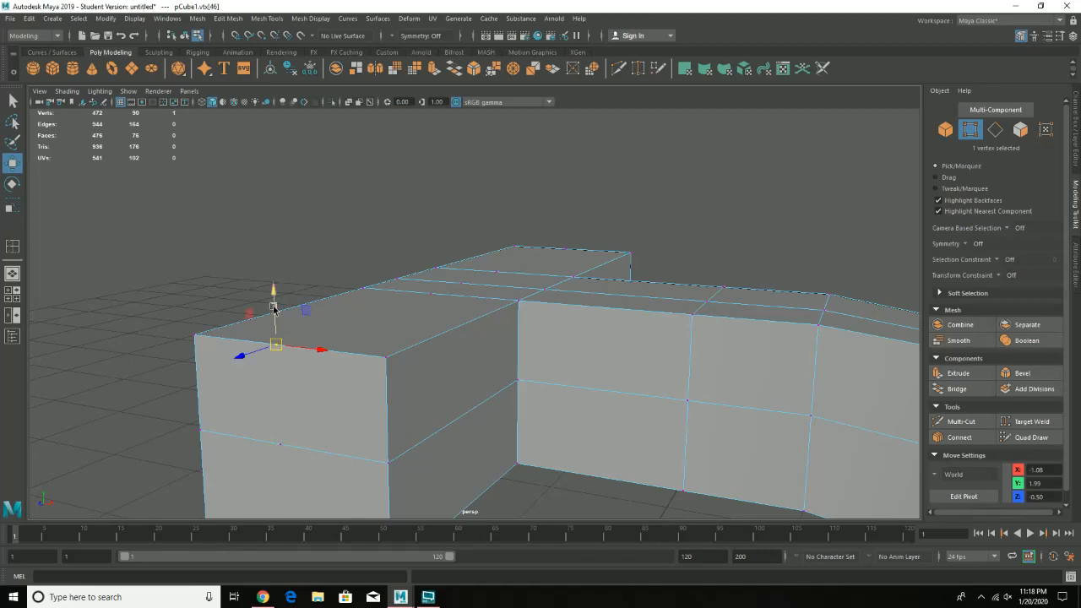
left_click_drag(273, 307, 270, 222)
key("ctrl+z")
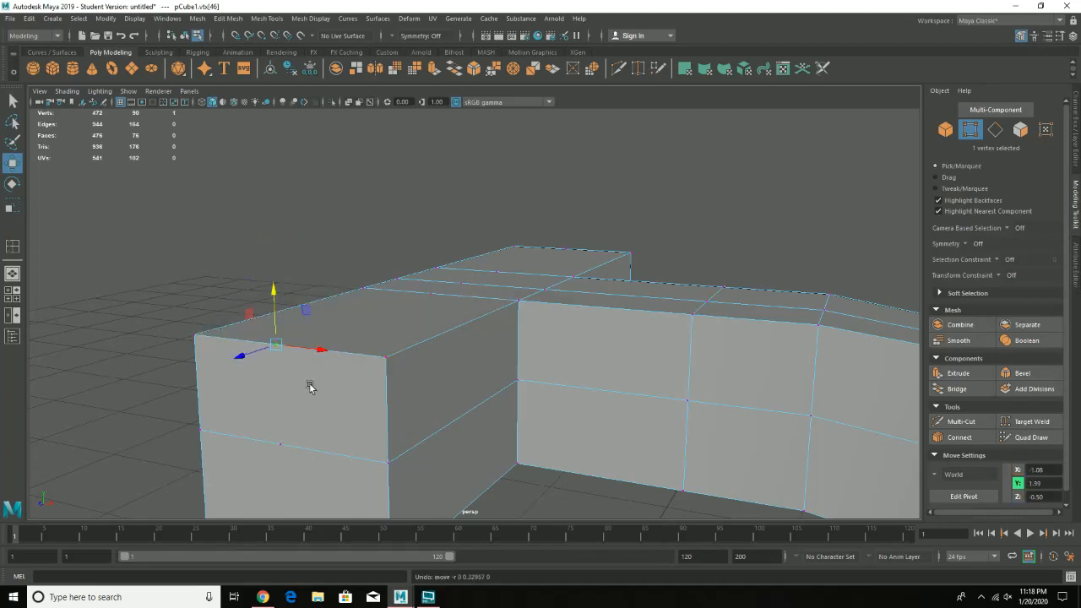
left_click_drag(338, 329, 306, 342, "alt")
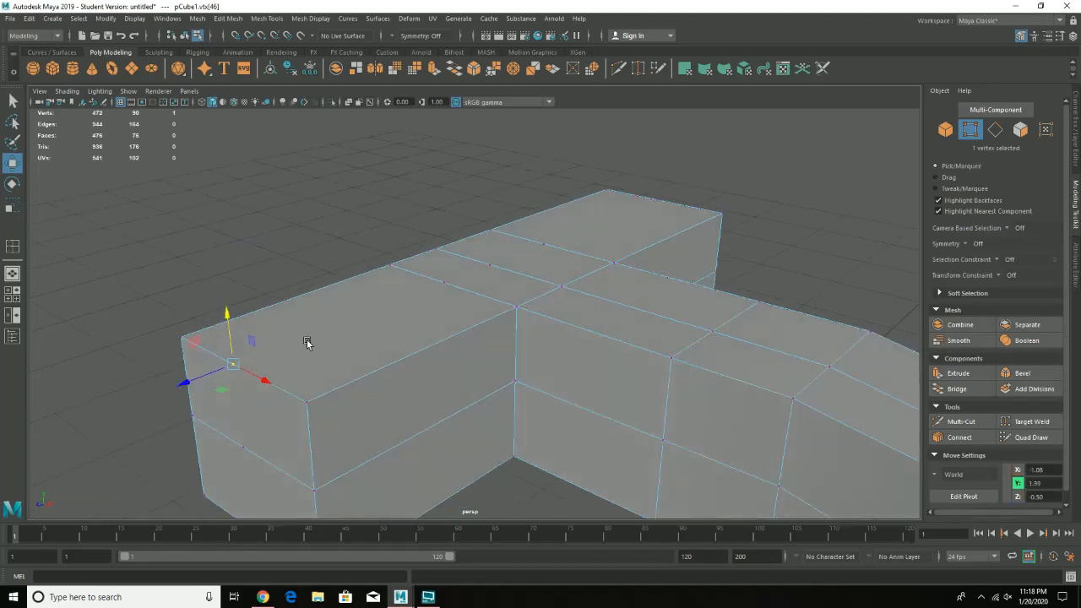
middle_click_drag(307, 342, 432, 287, "alt")
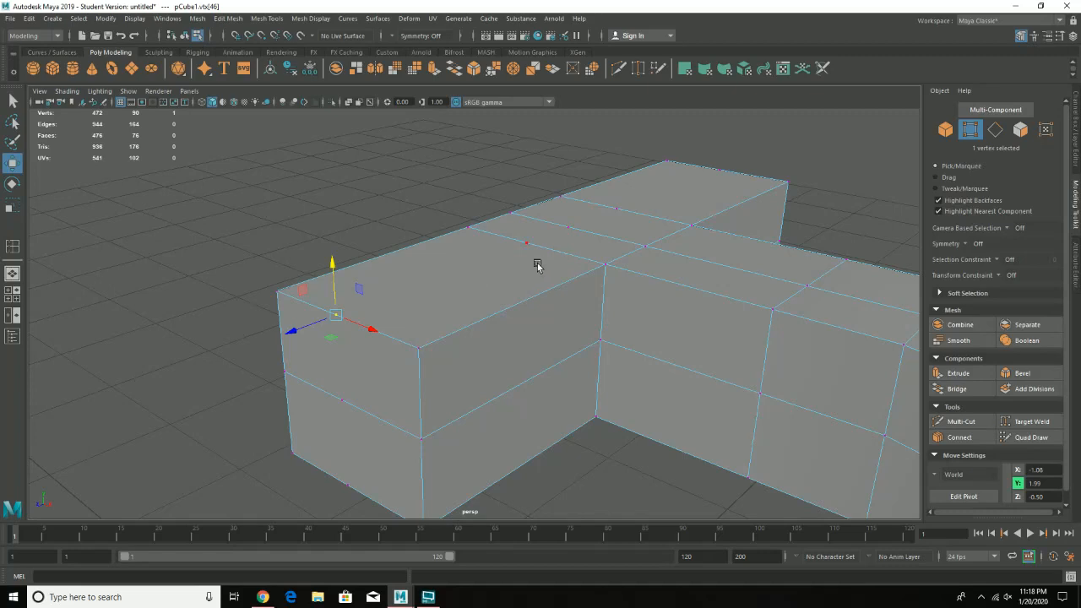
key("ctrl+z")
key("ctrl+z")
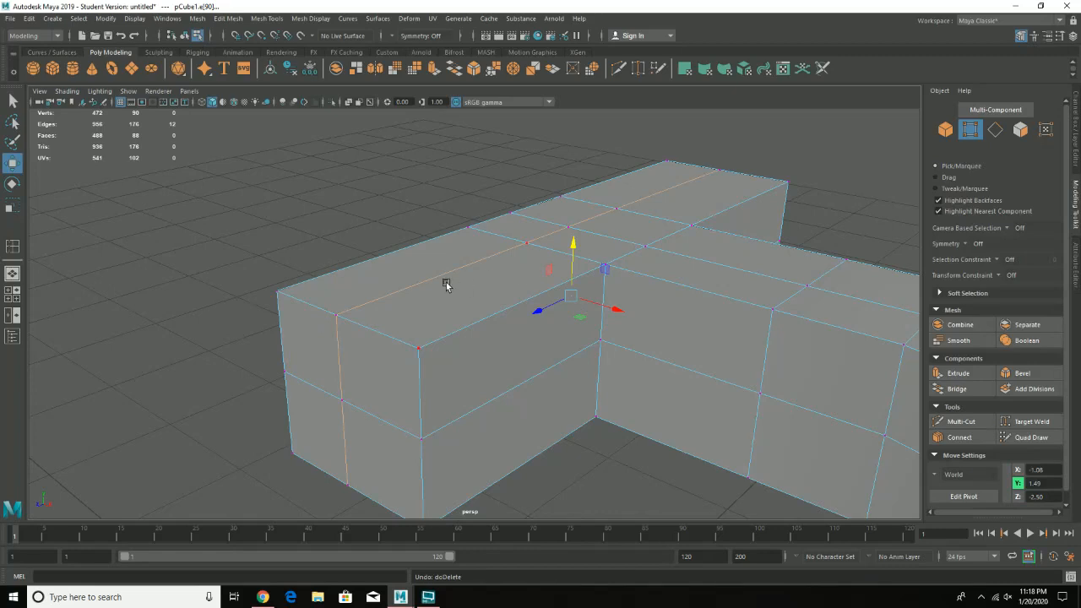
- Delete the crossbar's lengthwise middle edge loop together with its vertices, and check the mesh in vertex mode
right_click_drag(445, 282, 451, 254)
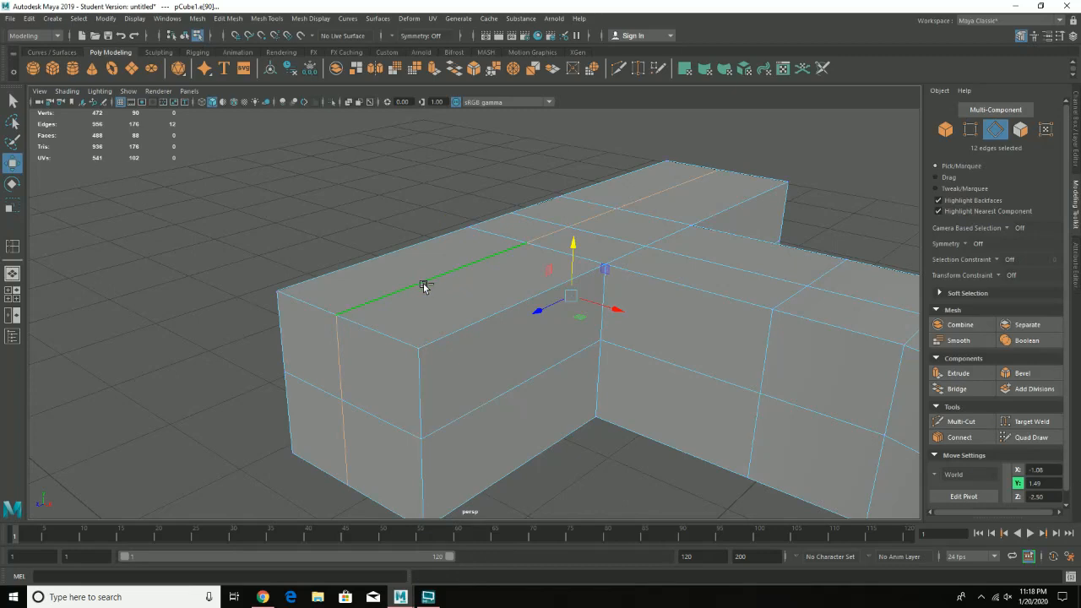
key("Delete")
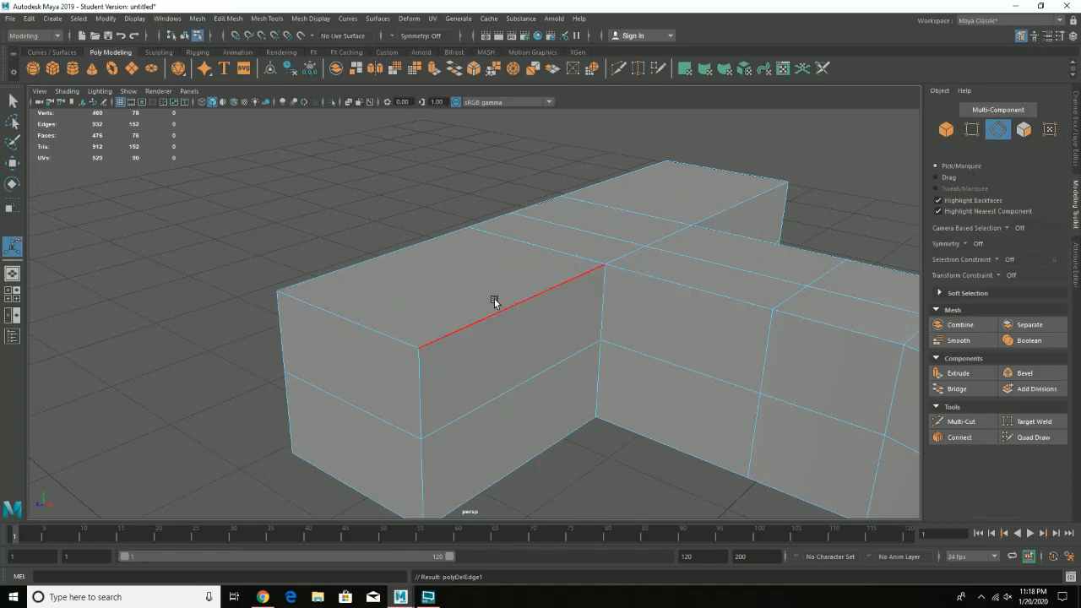
left_click(971, 128)
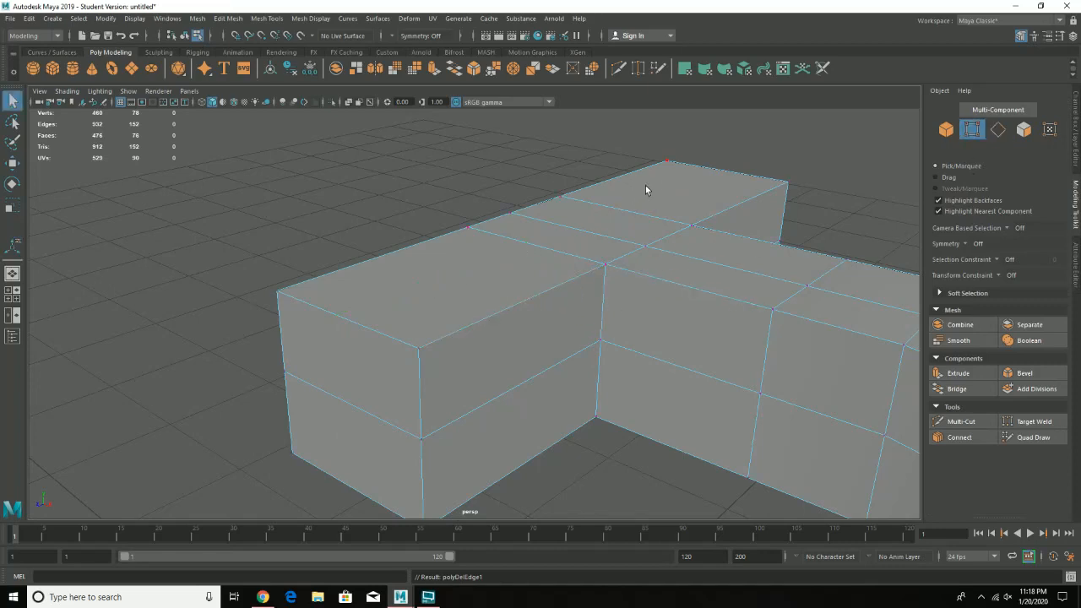
left_click_drag(582, 220, 574, 256, "alt")
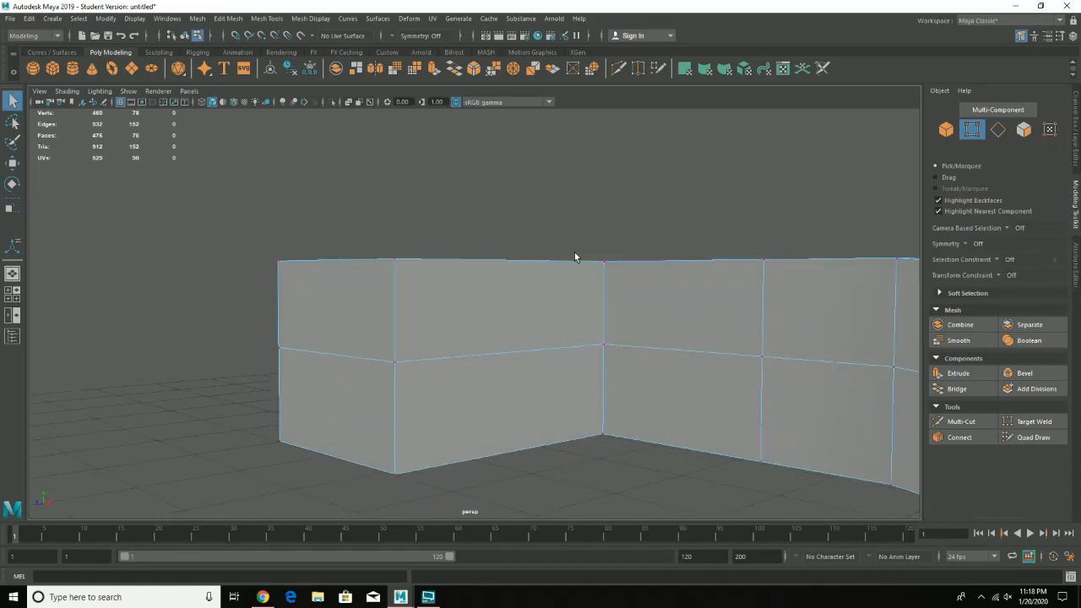
- Delete the mid-height edge loop running around the sides of the T together with its vertices, and return to vertex mode
key("F10")
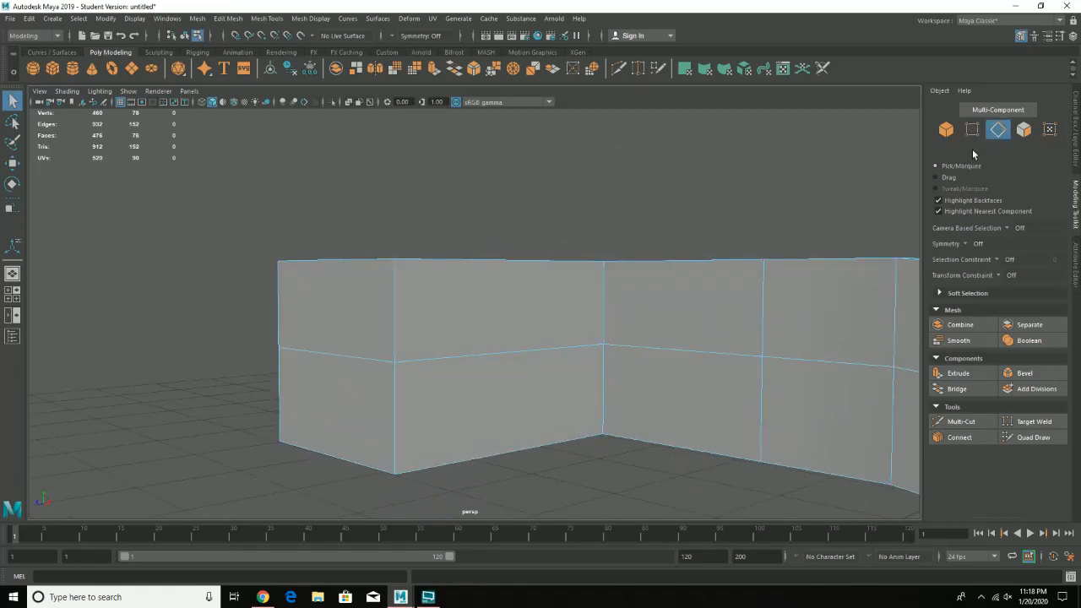
double_click(504, 350)
double_click(640, 348)
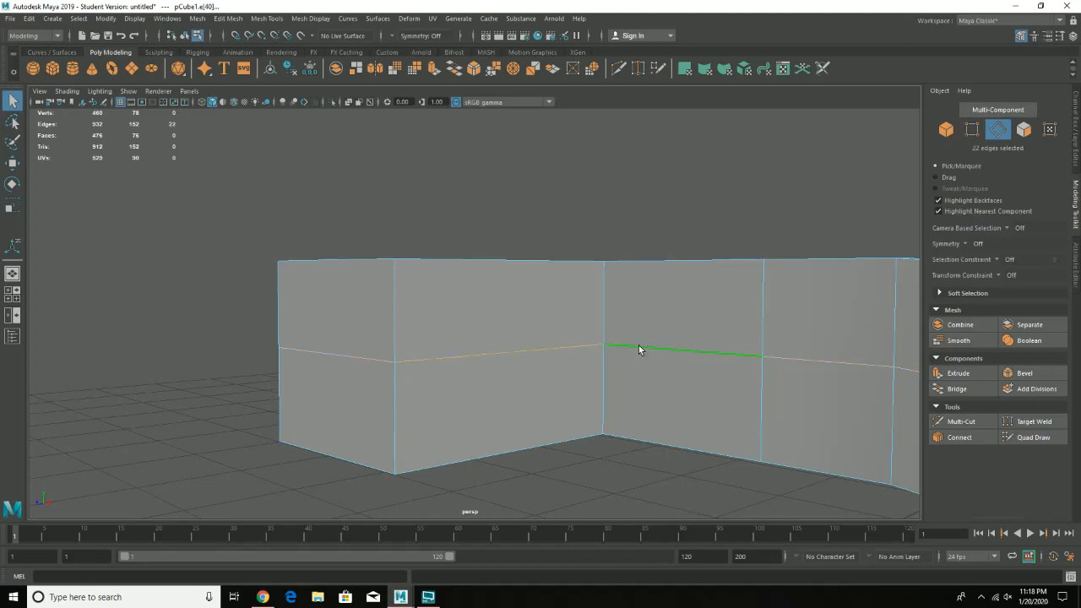
double_click(547, 352)
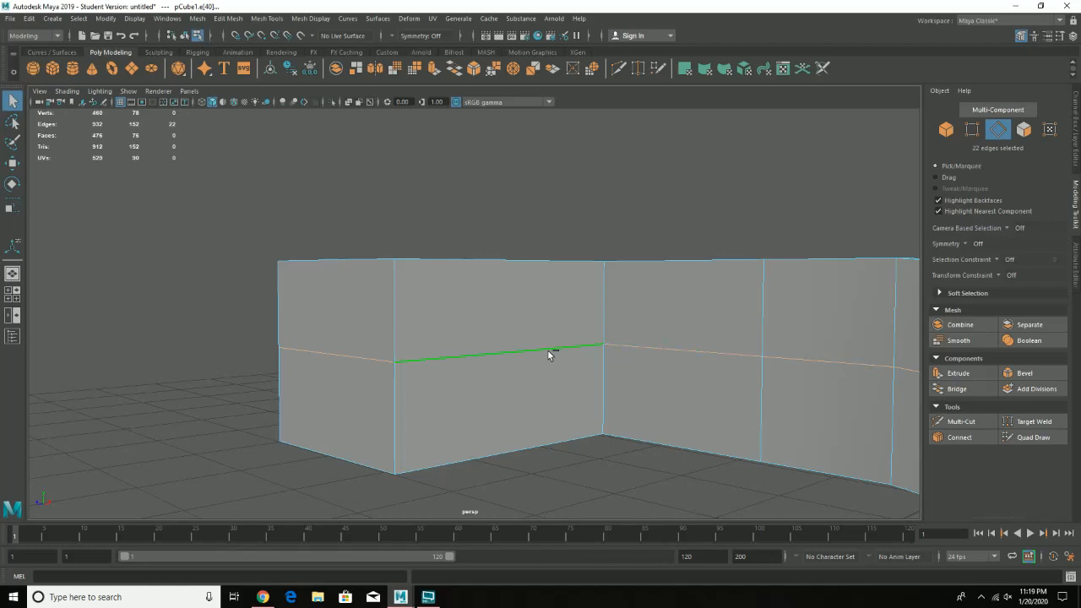
key("ctrl+Delete")
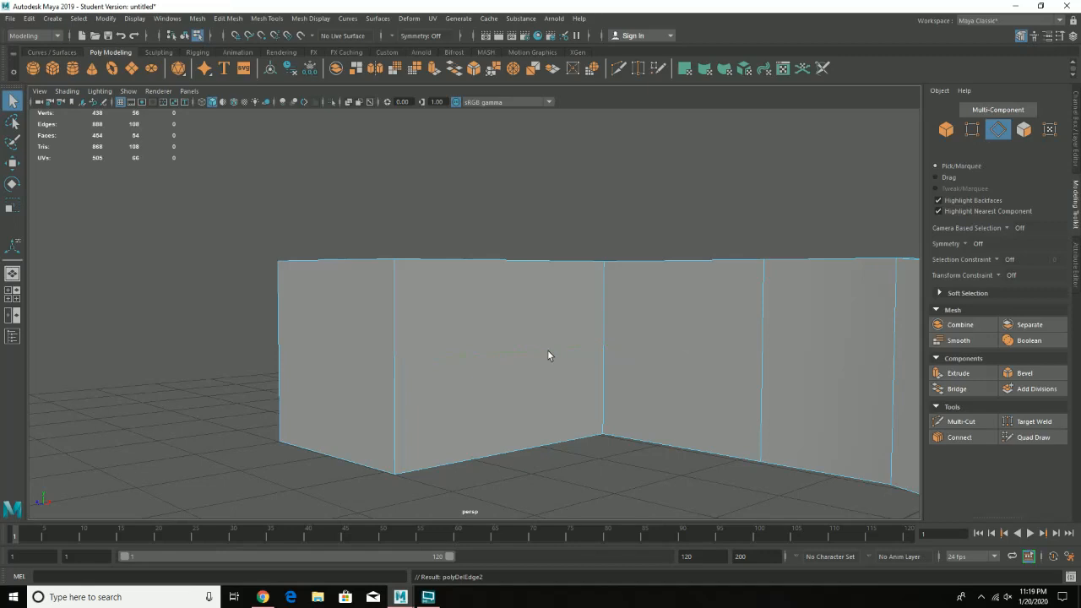
left_click(972, 130)
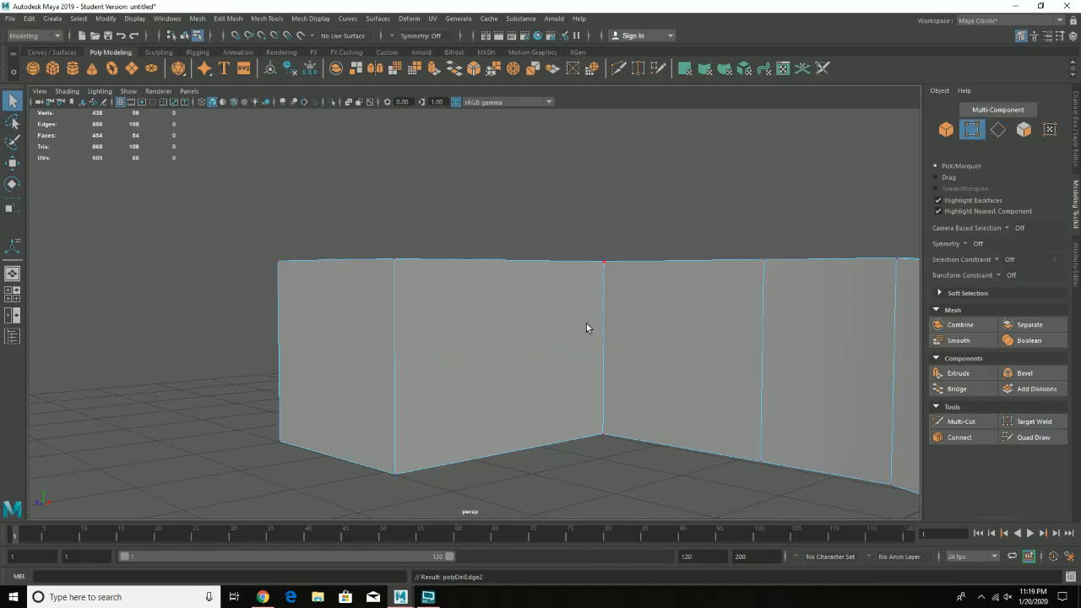
- Delete the edge loop running lengthwise along the middle of the bent stem together with its vertices, and check the mesh in vertex mode
left_click_drag(586, 323, 666, 339, "alt")
right_click_drag(667, 339, 545, 420, "alt")
middle_click_drag(546, 421, 519, 206, "alt")
left_click_drag(553, 324, 581, 316, "alt")
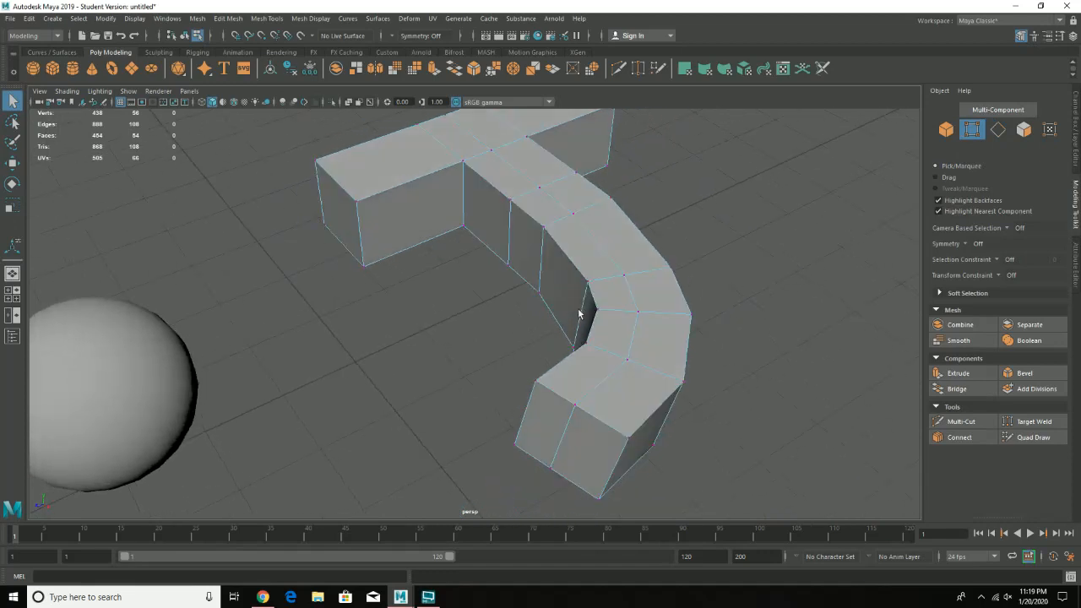
left_click(998, 129)
right_click_drag(843, 242, 835, 347, "alt")
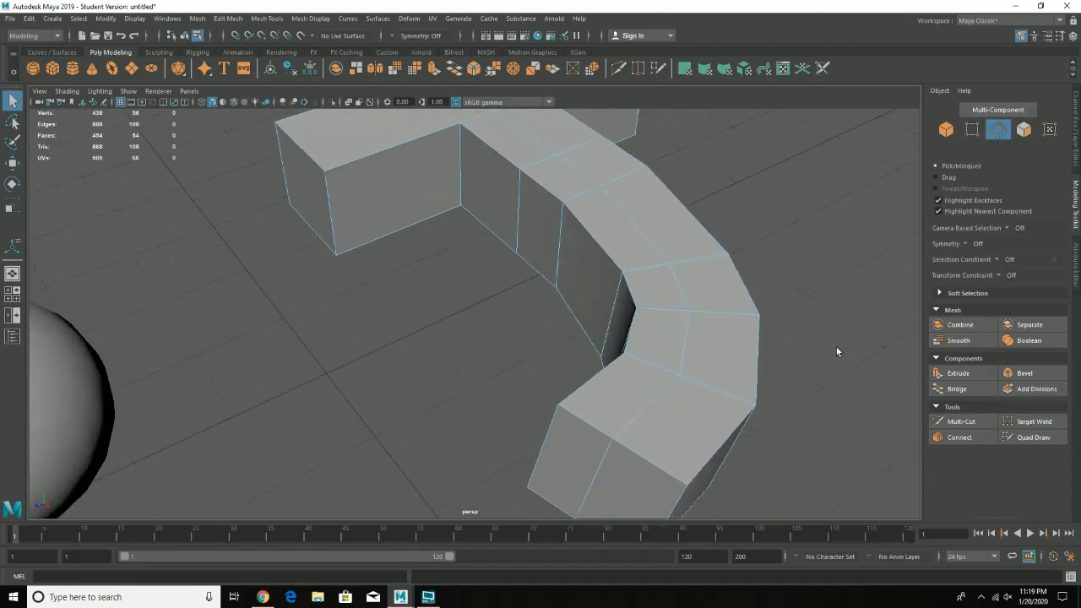
double_click(684, 344)
key("Delete")
left_click(971, 131)
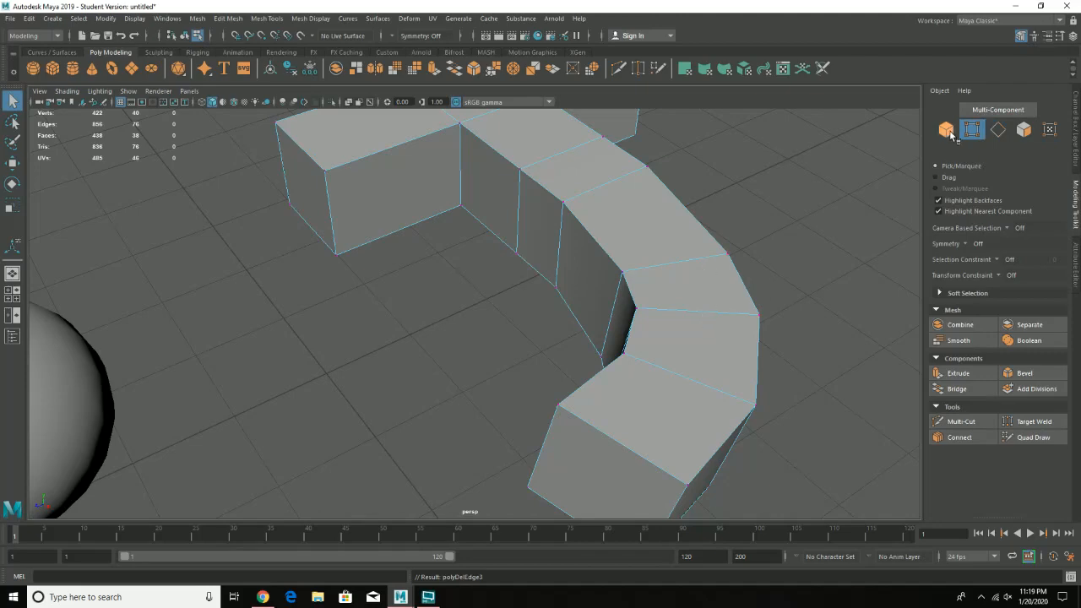
- Return to object mode, inspect the cleaned-up shape in the four-view layout, and restore the full perspective view
key("F8")
left_click_drag(873, 230, 526, 276, "alt")
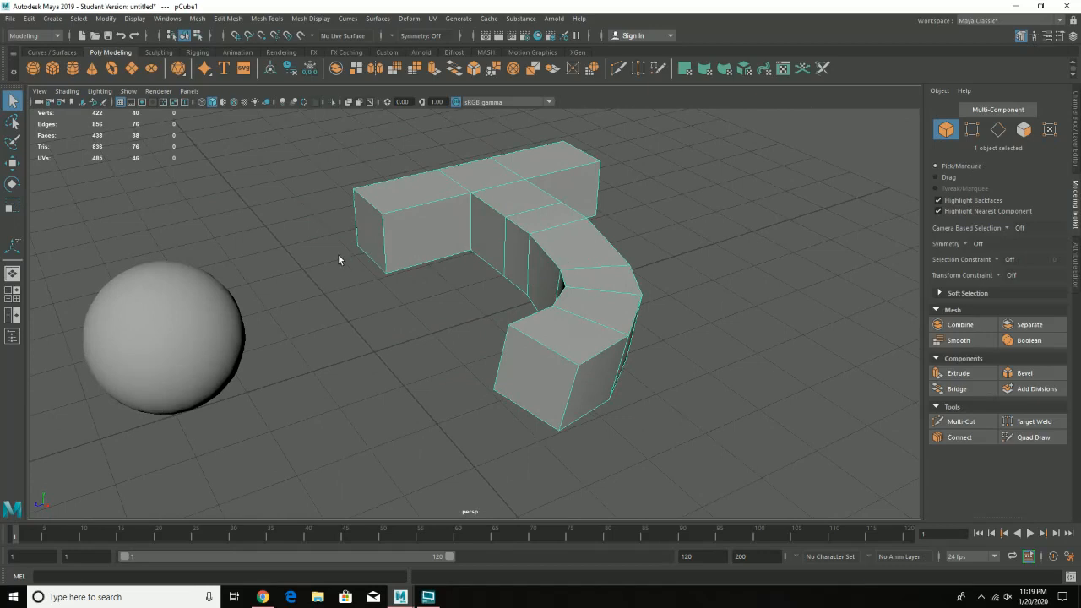
key("space")
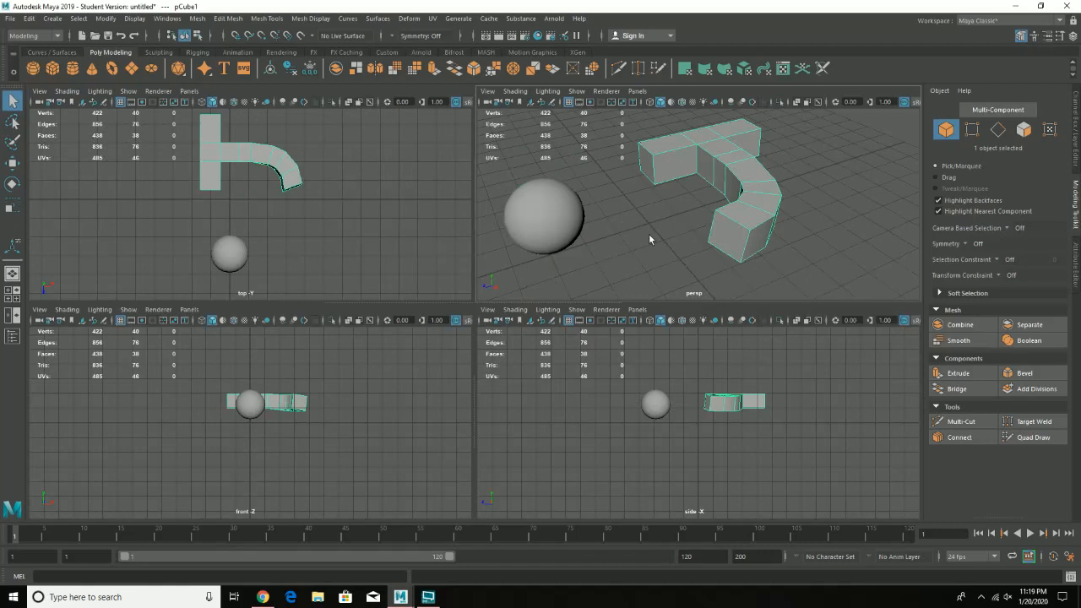
key("space")
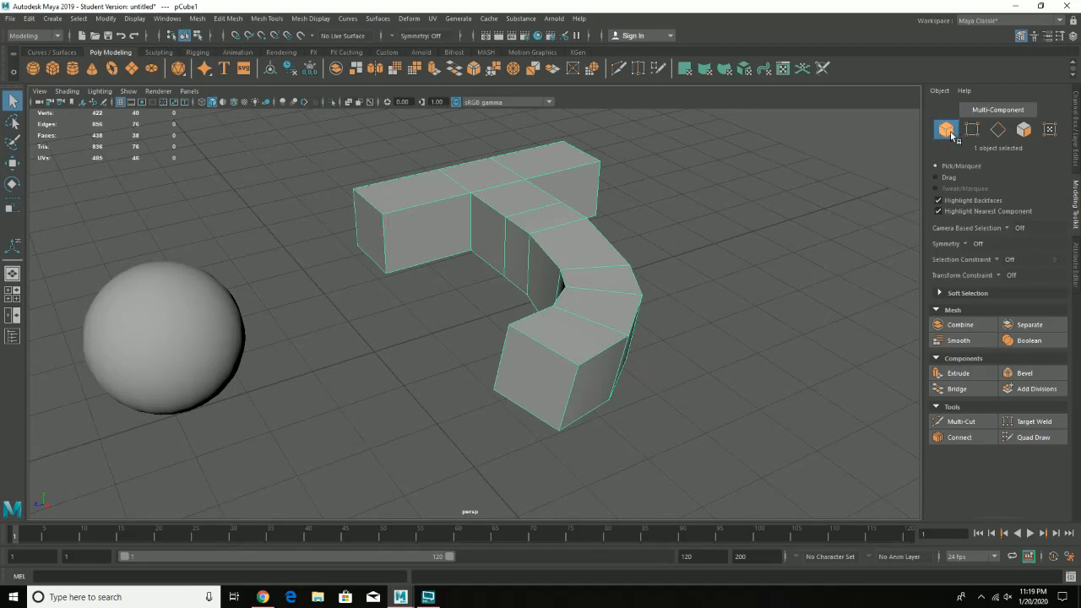
- Try vertex mode, switch to edge mode, move the short upper edge at the crossbar's end vertically, and undo the move
left_click(972, 131)
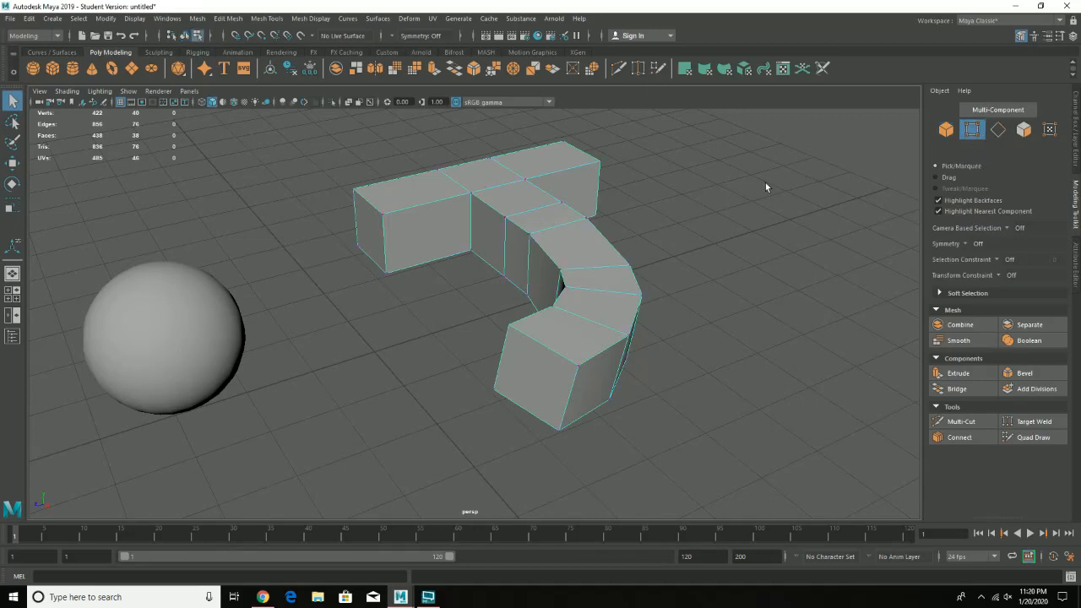
left_click_drag(692, 255, 607, 237)
left_click_drag(563, 211, 642, 255)
left_click(998, 131)
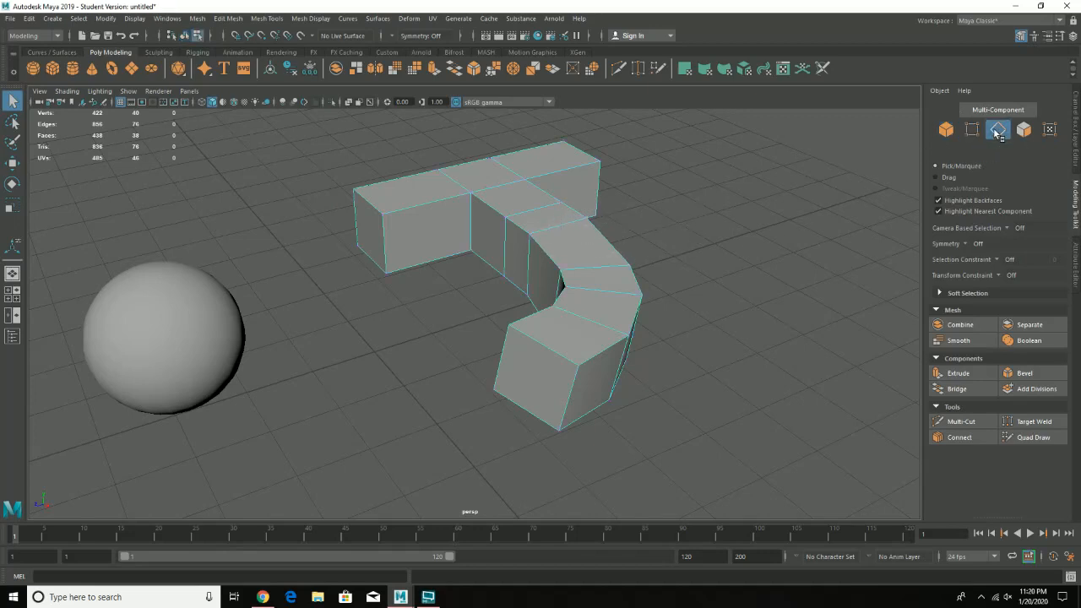
left_click(372, 206)
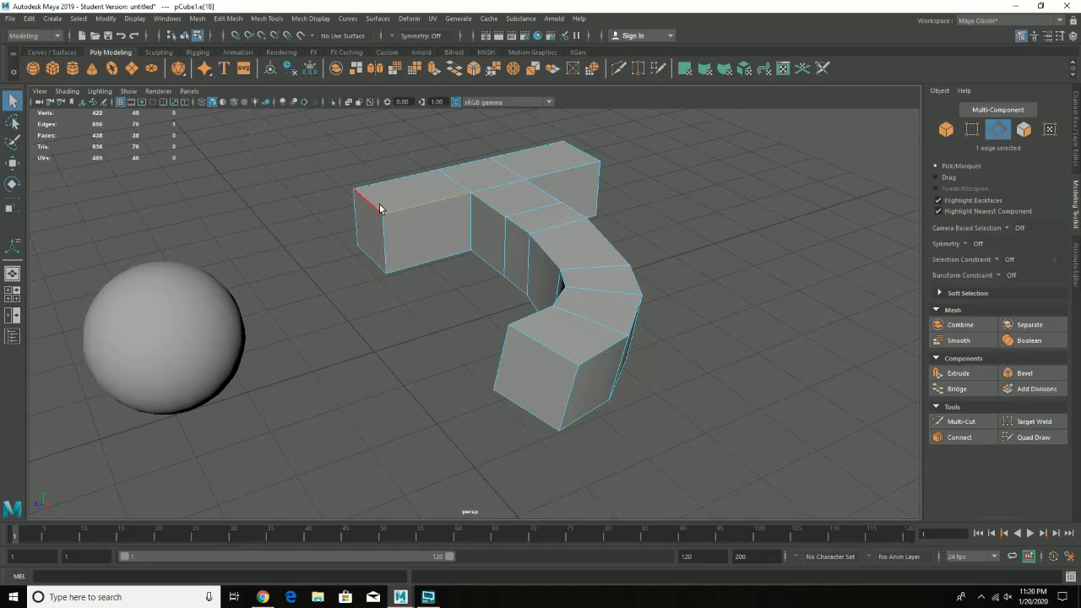
key("w")
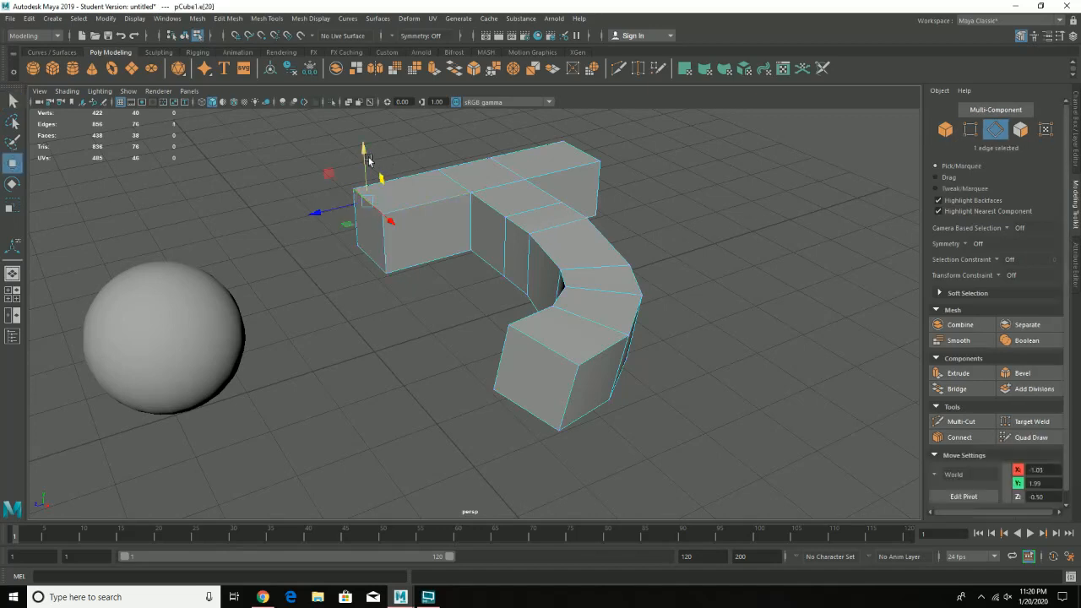
left_click_drag(368, 164, 369, 199)
key("ctrl+z")
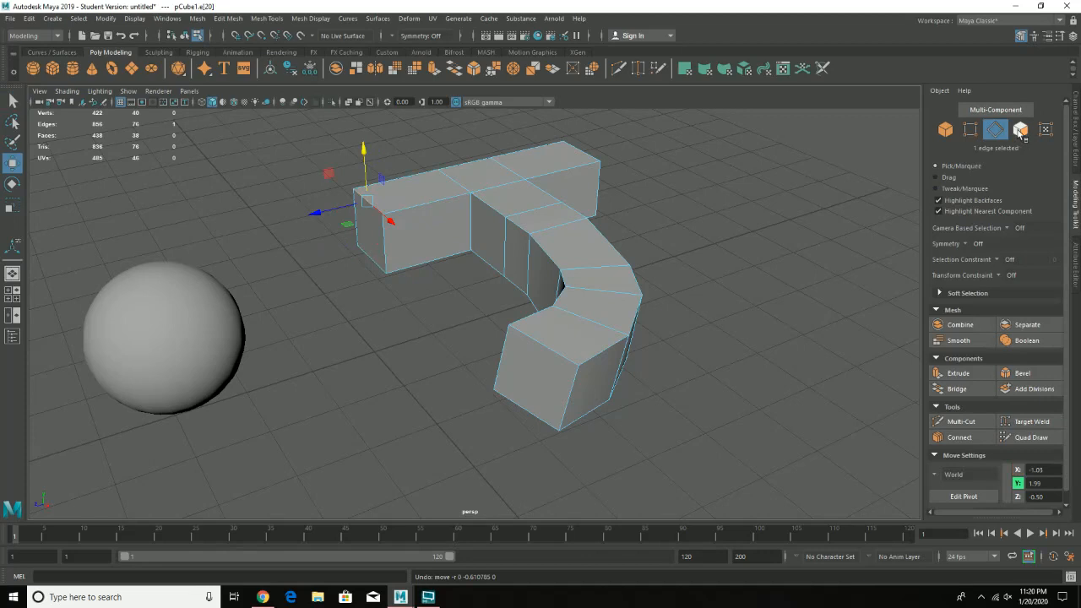
- Switch to face mode, try moving a top face of the bent stem vertically, and undo the move
left_click(1020, 129)
left_click(490, 179)
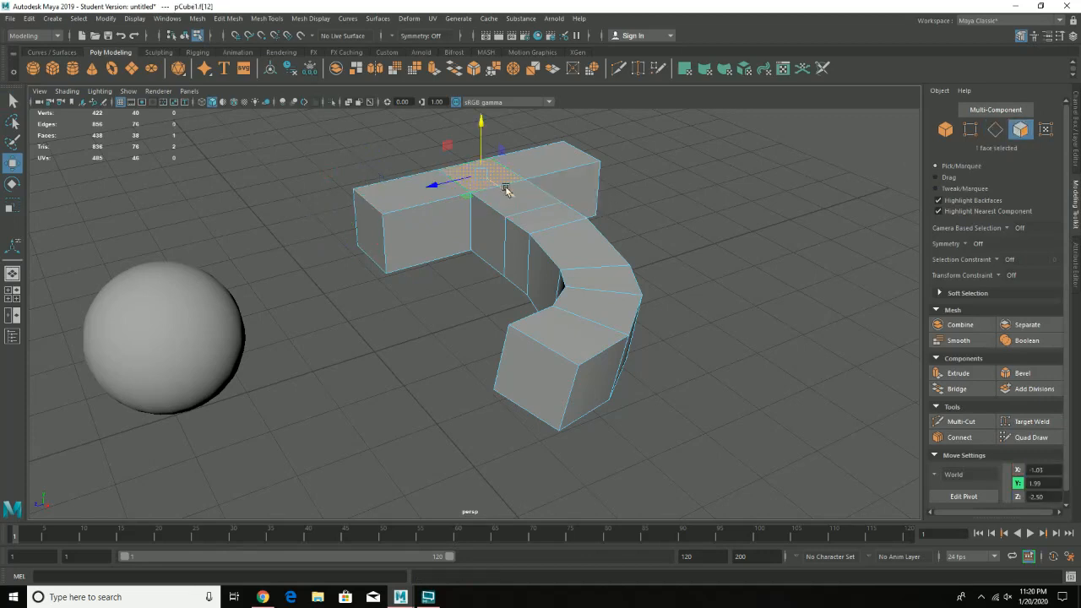
left_click(572, 234)
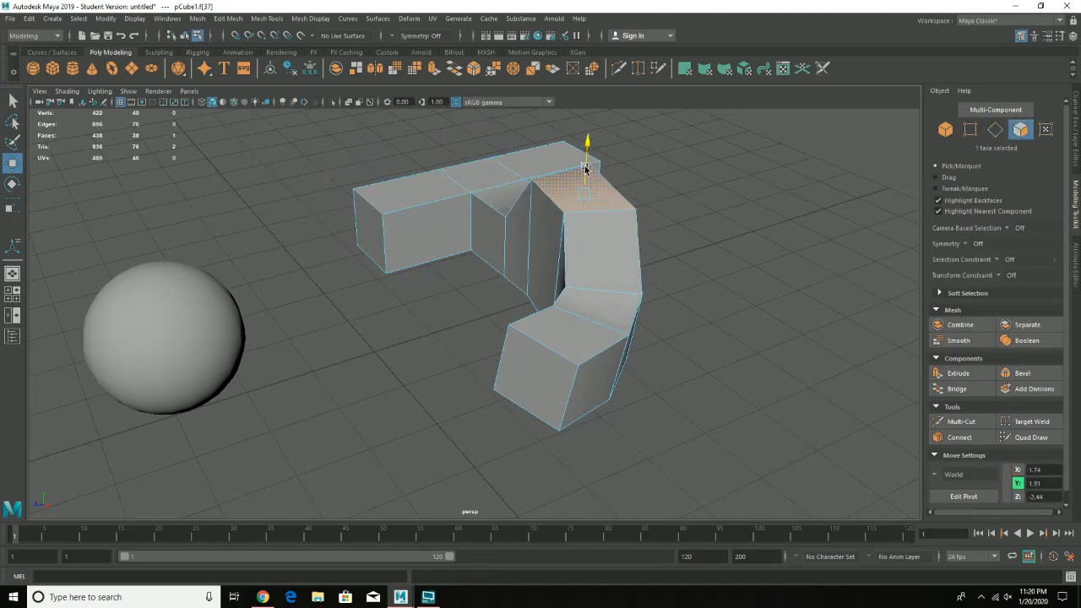
left_click_drag(588, 235, 591, 251)
key("ctrl+z")
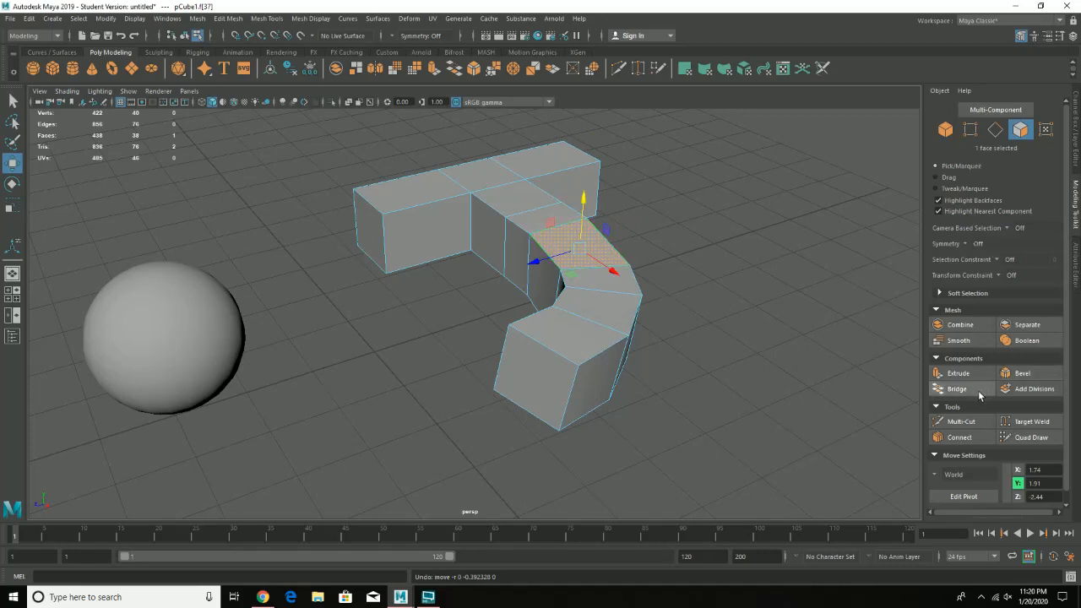
- Extrude the crossbar's middle outer face, opposite the stem, outward by about 1.42 to form a fourth arm
left_click(482, 179)
left_click_drag(480, 235, 668, 212, "alt")
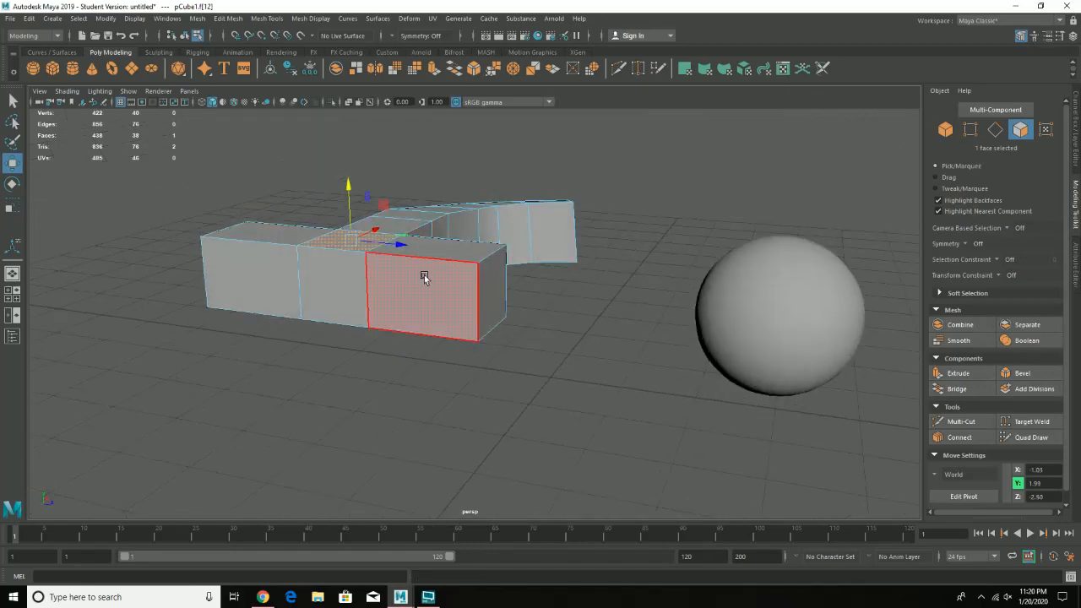
left_click(353, 279)
left_click_drag(397, 278, 506, 309, "alt")
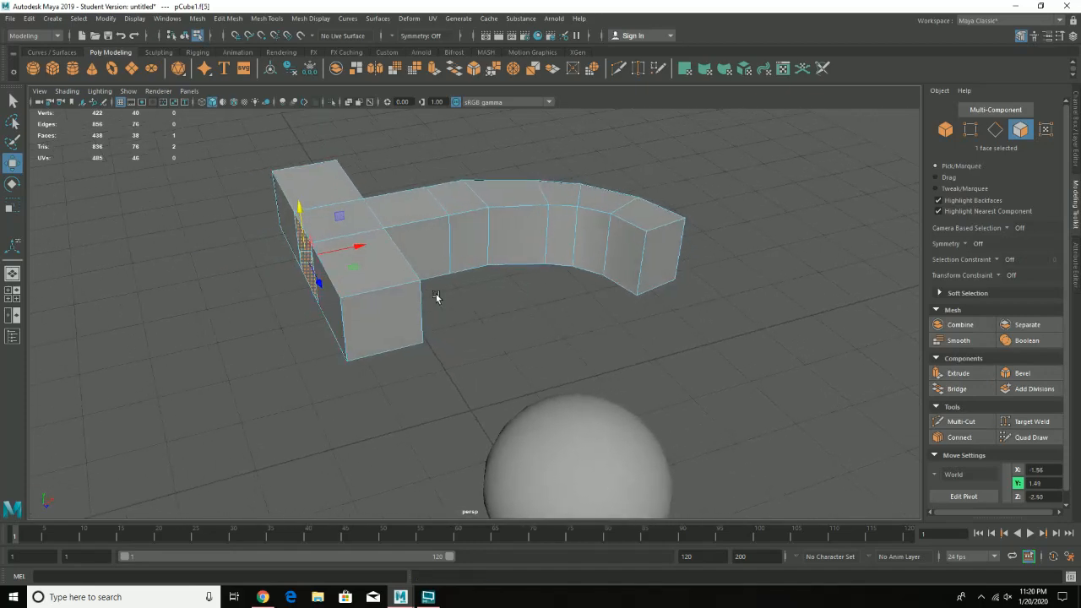
left_click(976, 377)
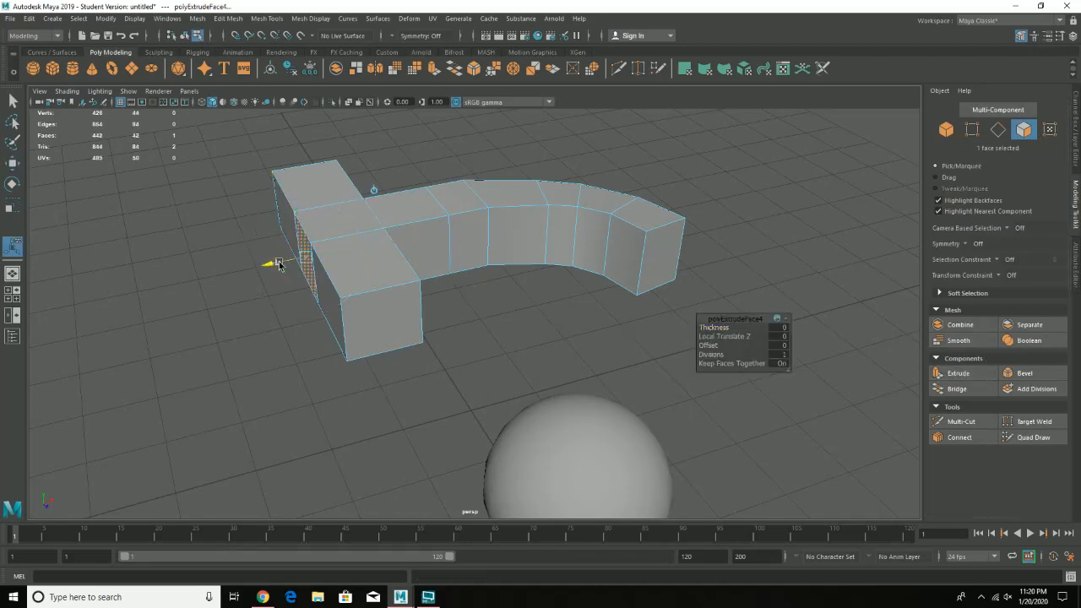
left_click_drag(279, 264, 175, 270)
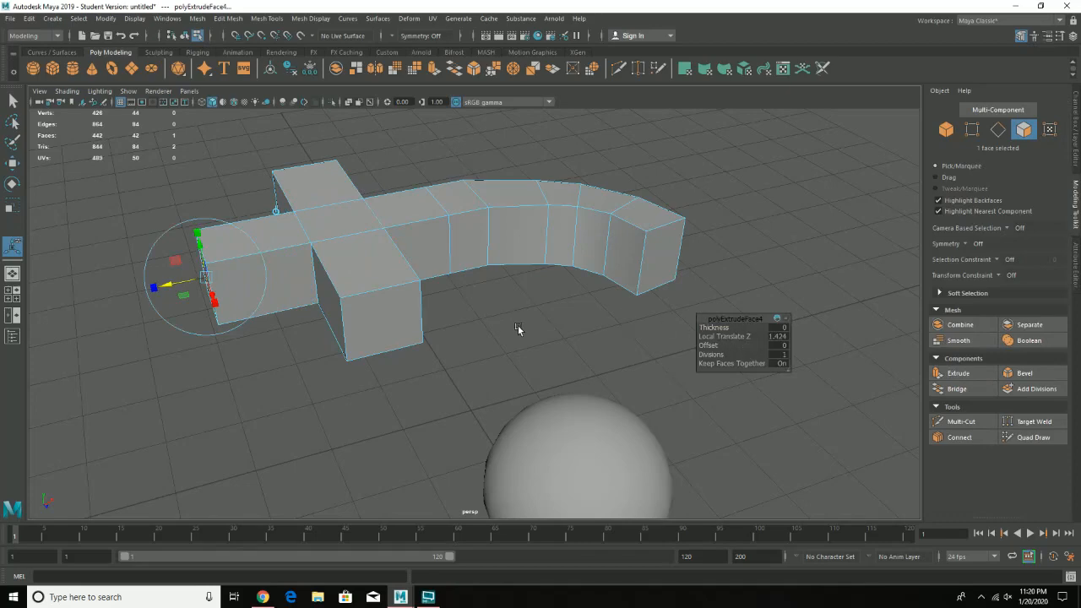
- Select both end faces of the crossbar and extrude them with an offset of 0.1 to create inset faces
left_click_drag(517, 325, 603, 334, "alt")
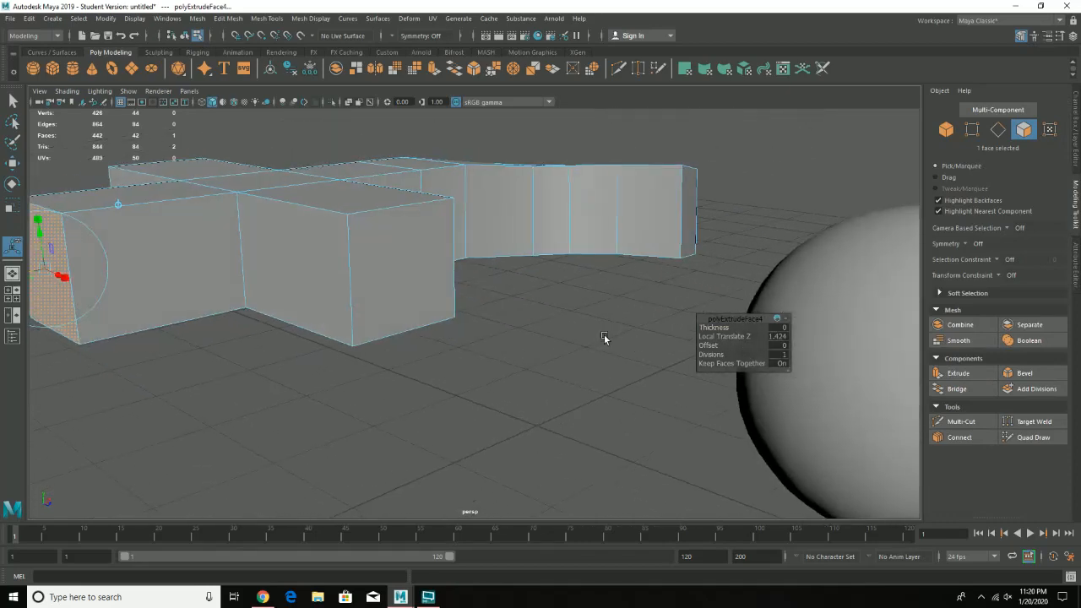
left_click(380, 264)
left_click_drag(390, 258, 575, 256, "alt")
left_click(448, 304, "shift")
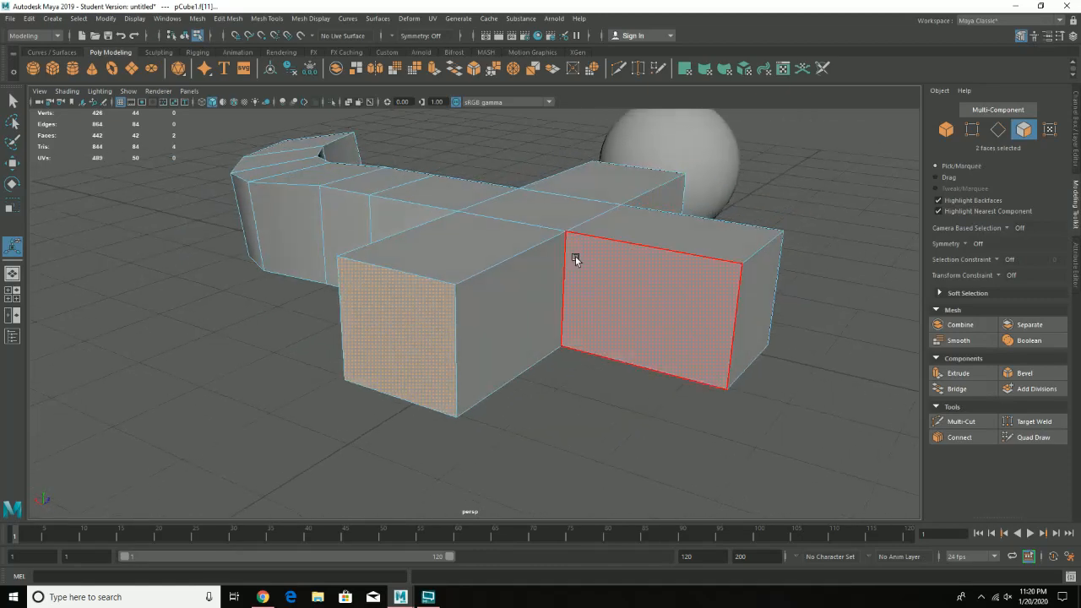
left_click(956, 374)
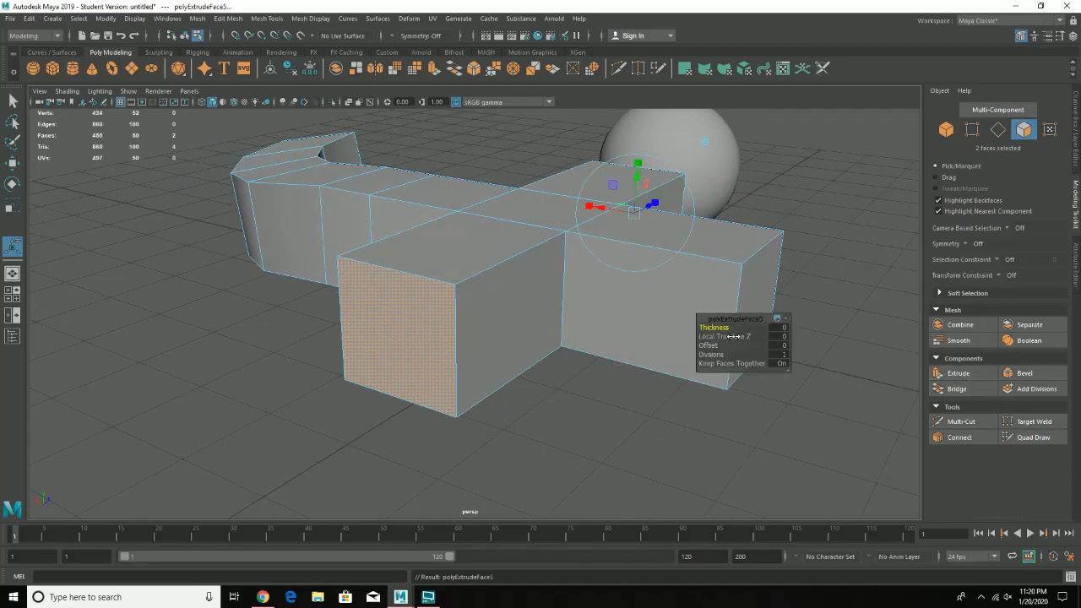
left_click_drag(707, 346, 700, 347)
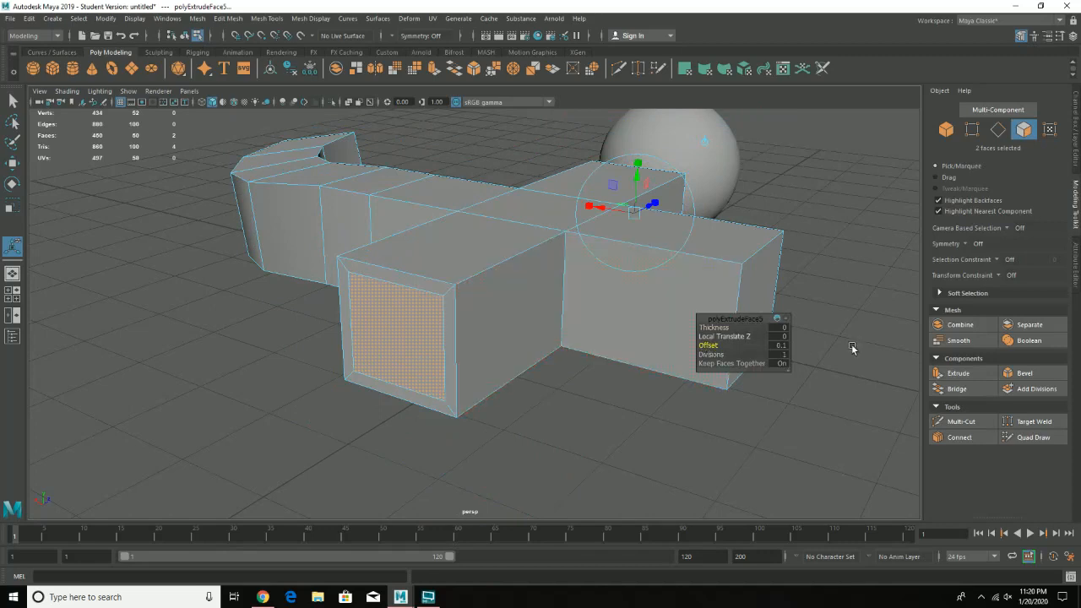
- Extrude the two inset end faces inward with a Local Translate Z of -0.5, and inspect the resulting recess
left_click(958, 372)
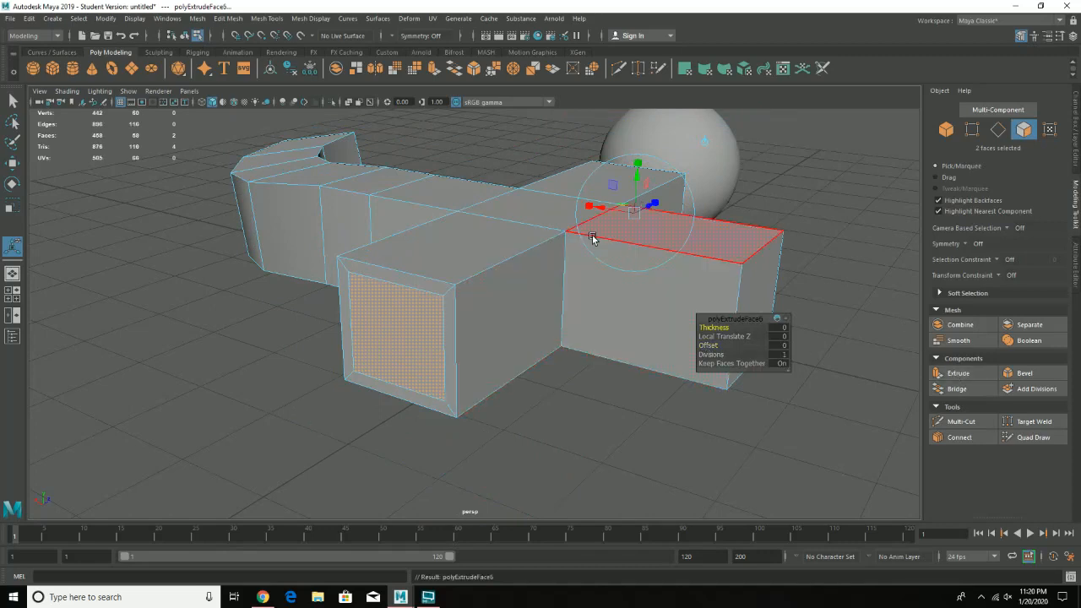
left_click_drag(719, 337, 723, 336)
left_click_drag(536, 374, 362, 372, "alt")
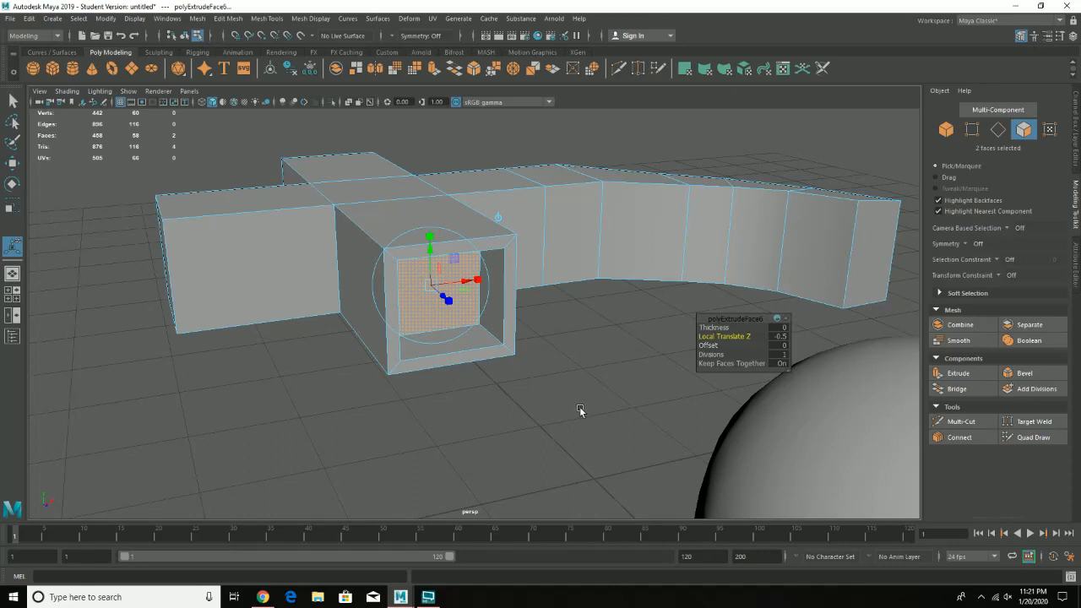
key("q")
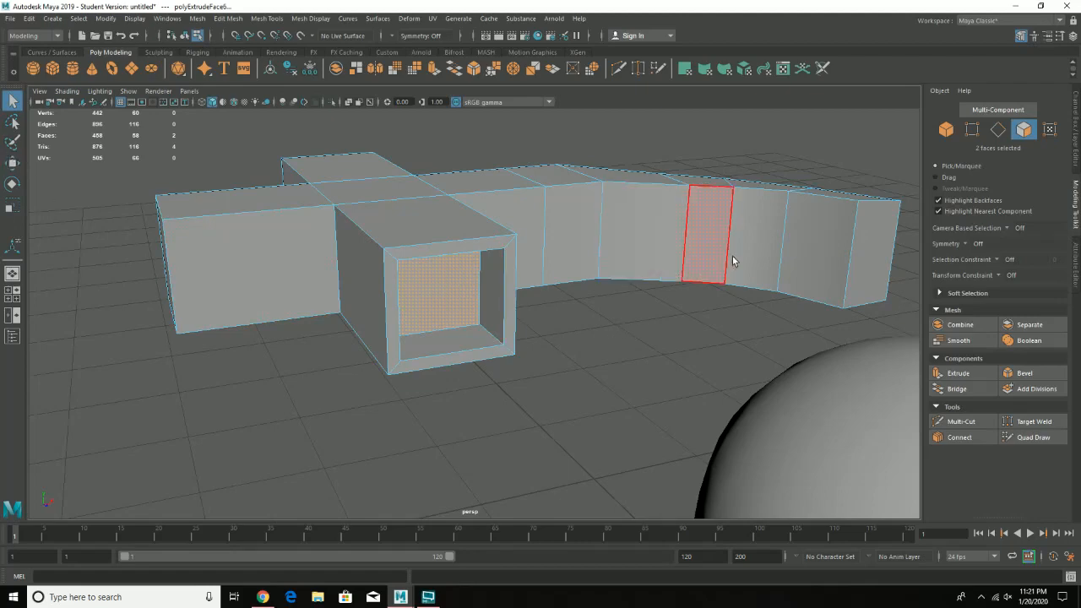
left_click_drag(731, 258, 767, 264, "alt")
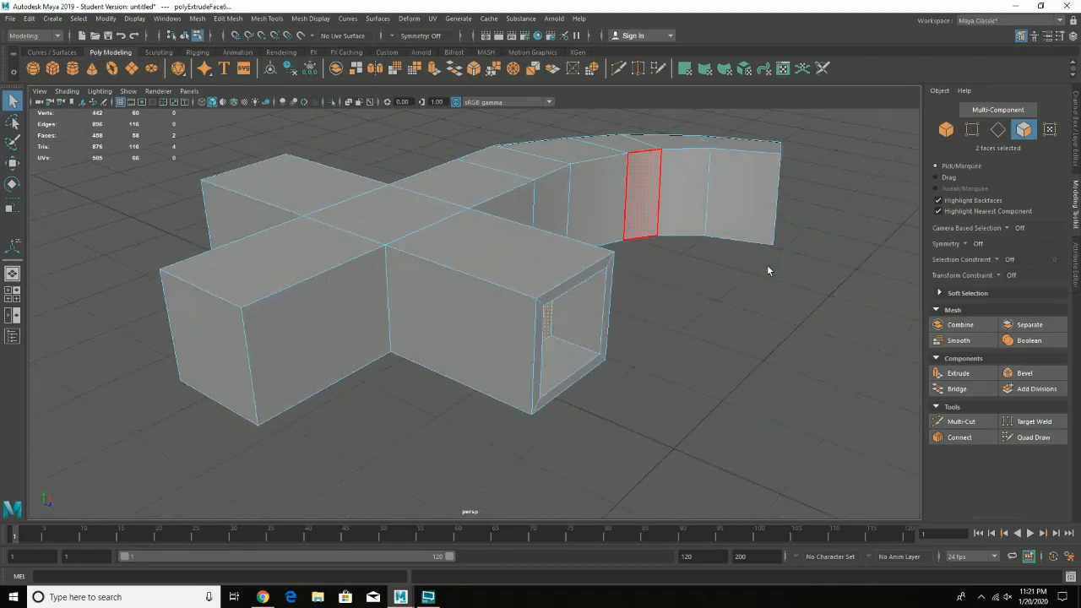
left_click_drag(680, 272, 659, 273, "alt")
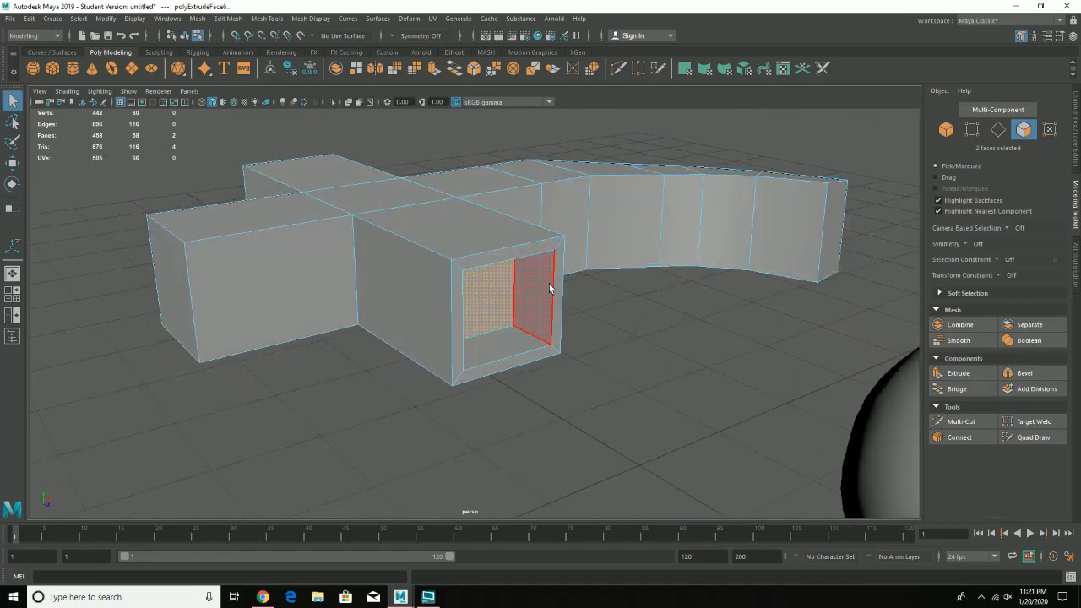
left_click_drag(557, 281, 507, 268, "alt")
- Insert an edge loop at about mid-height around the sides of the whole shape
right_click_drag(306, 248, 318, 239)
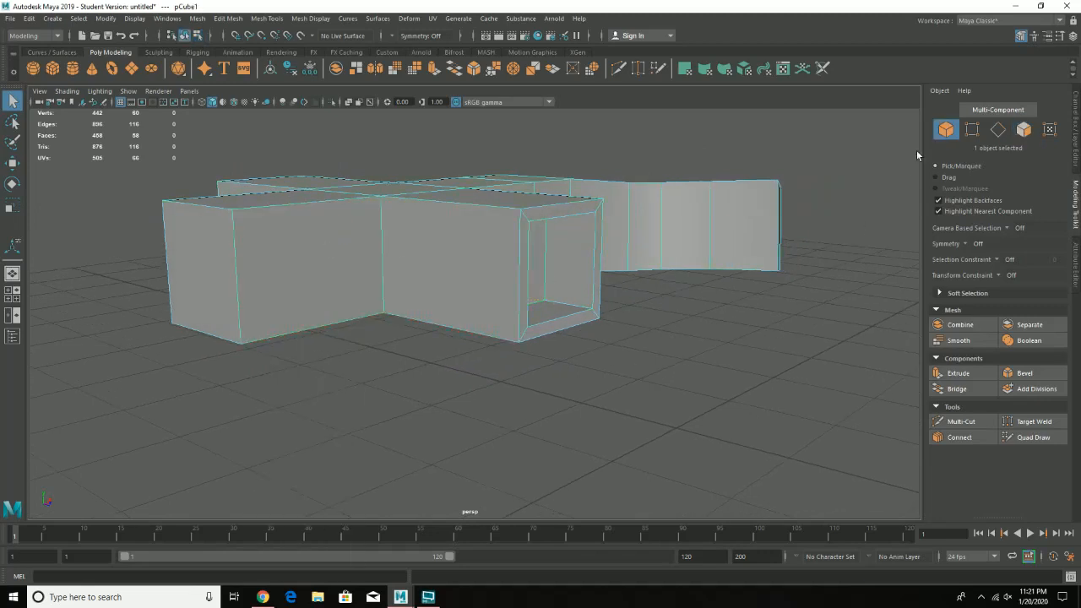
right_click_drag(482, 253, 519, 243)
key("ctrl+z")
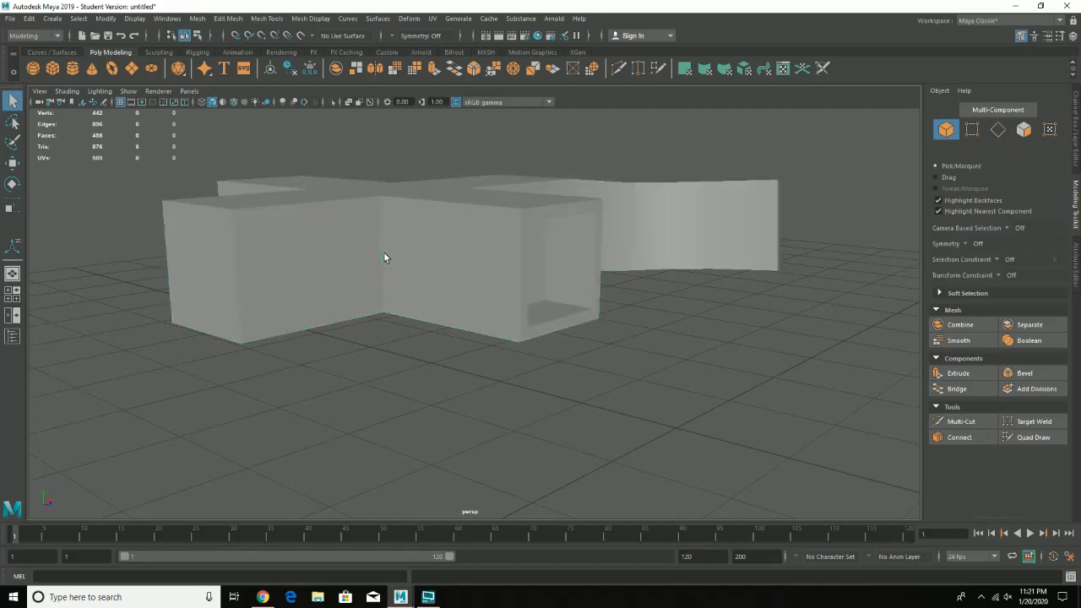
key("ctrl+z")
right_click_drag(385, 253, 324, 275, "shift")
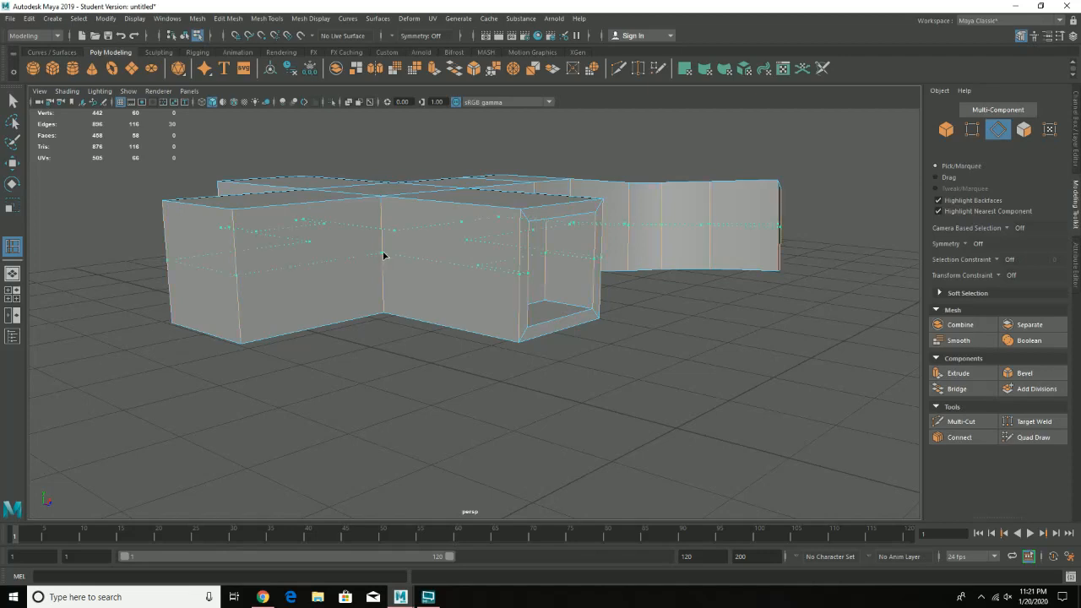
left_click(383, 255)
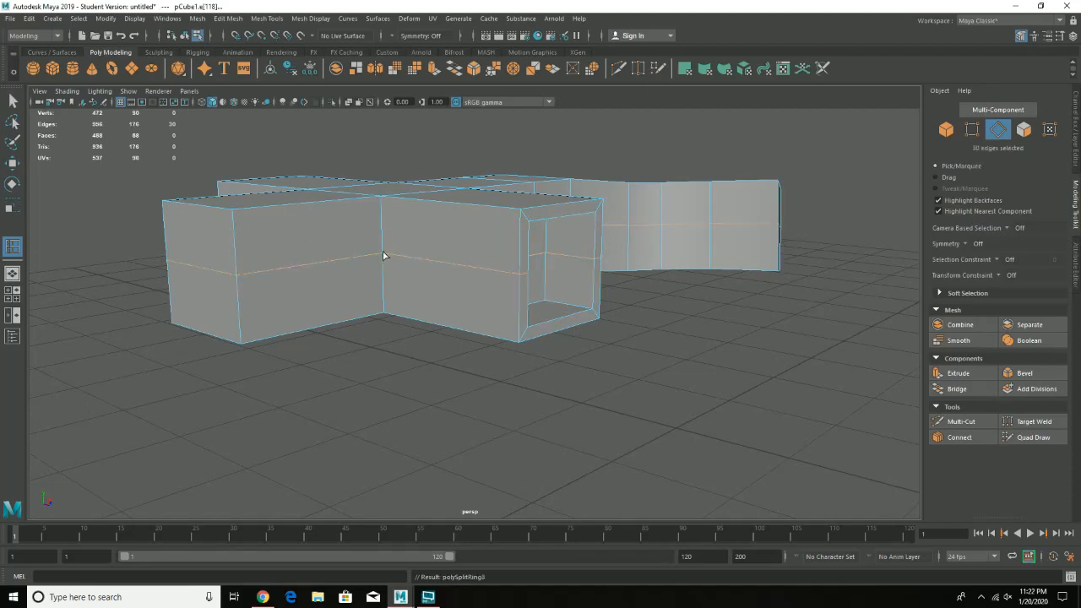
- Insert an edge loop around the middle of the newly extruded arm
left_click_drag(350, 246, 268, 228, "alt")
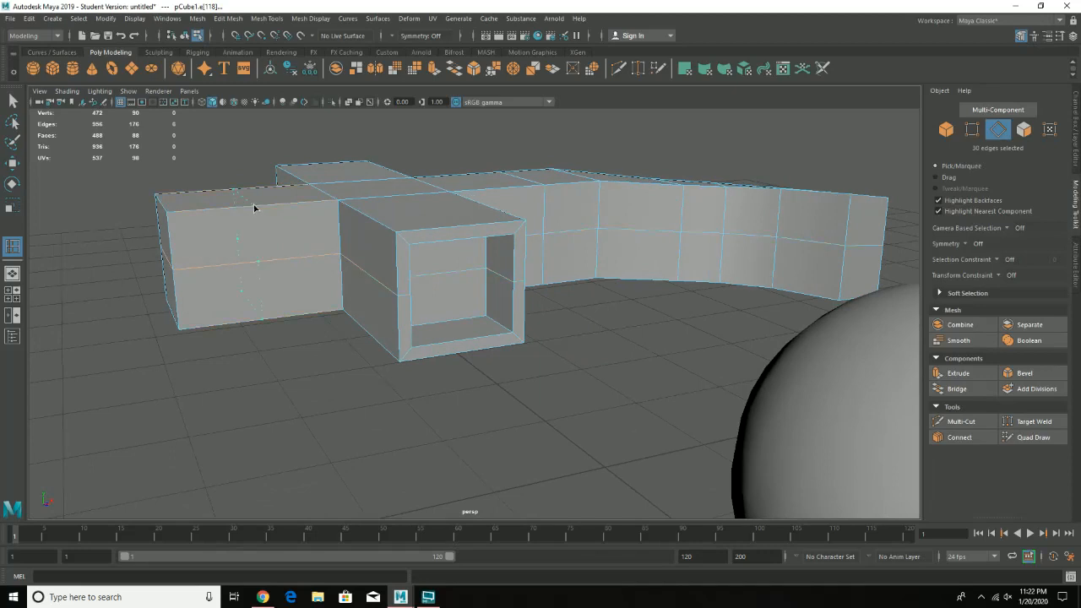
left_click(253, 204)
left_click_drag(628, 289, 653, 317, "alt")
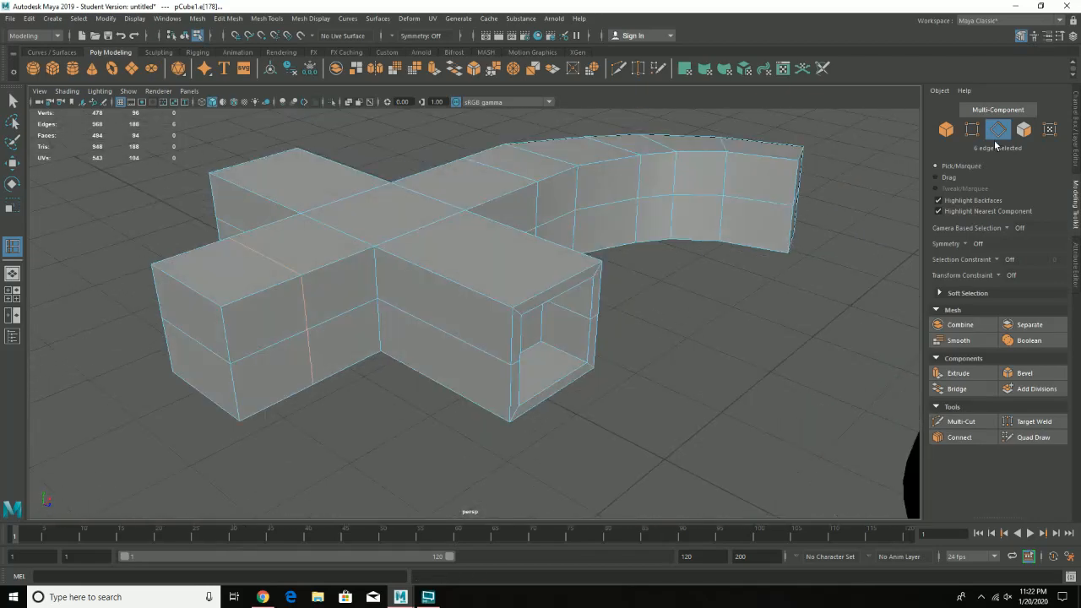
- Return to object selection and move the sphere along Z to about -7.26, on the other side of the cross-shaped object
left_click(946, 128)
left_click_drag(790, 238, 497, 299, "alt")
key("w")
left_click_drag(420, 307, 620, 285, "alt")
right_click_drag(620, 285, 415, 320, "alt")
left_click_drag(414, 320, 381, 333, "alt")
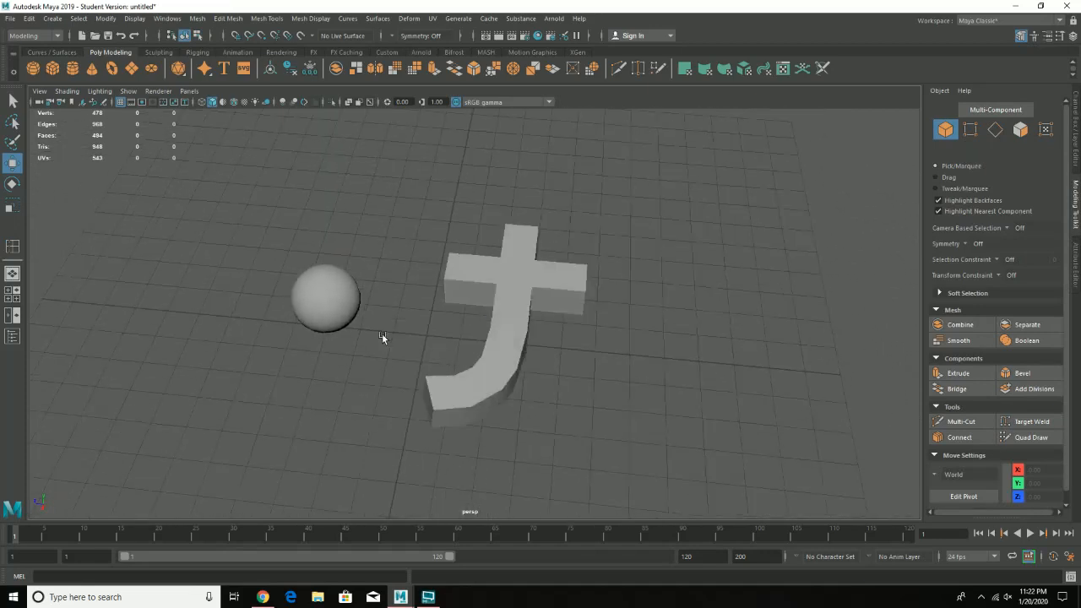
left_click(304, 287)
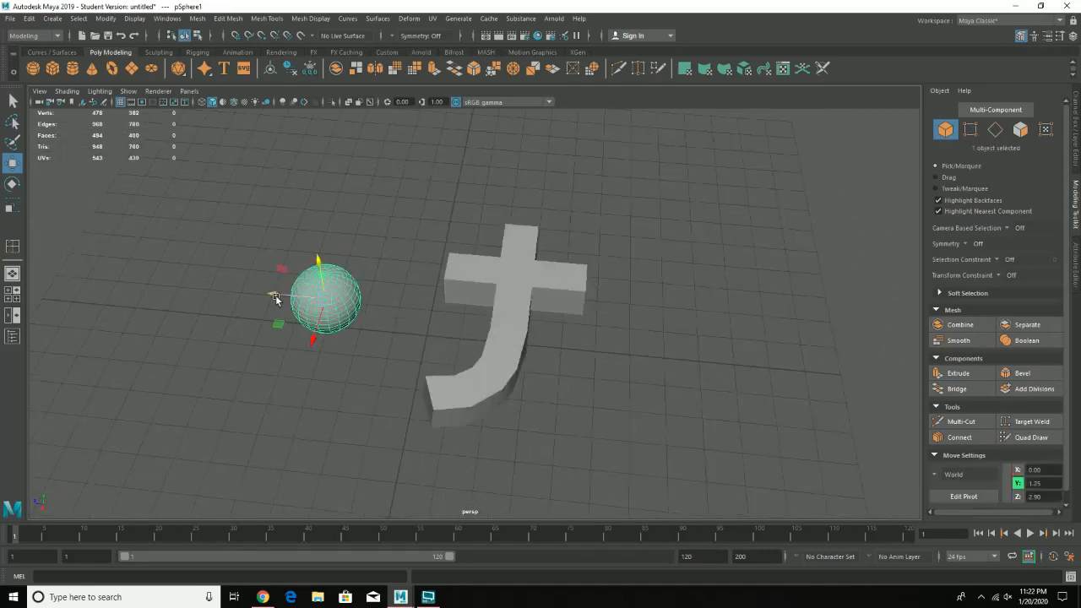
left_click_drag(271, 302, 618, 339)
- Select both the sphere and the cross-shaped object and delete them to empty the scene
left_click_drag(384, 205, 826, 446)
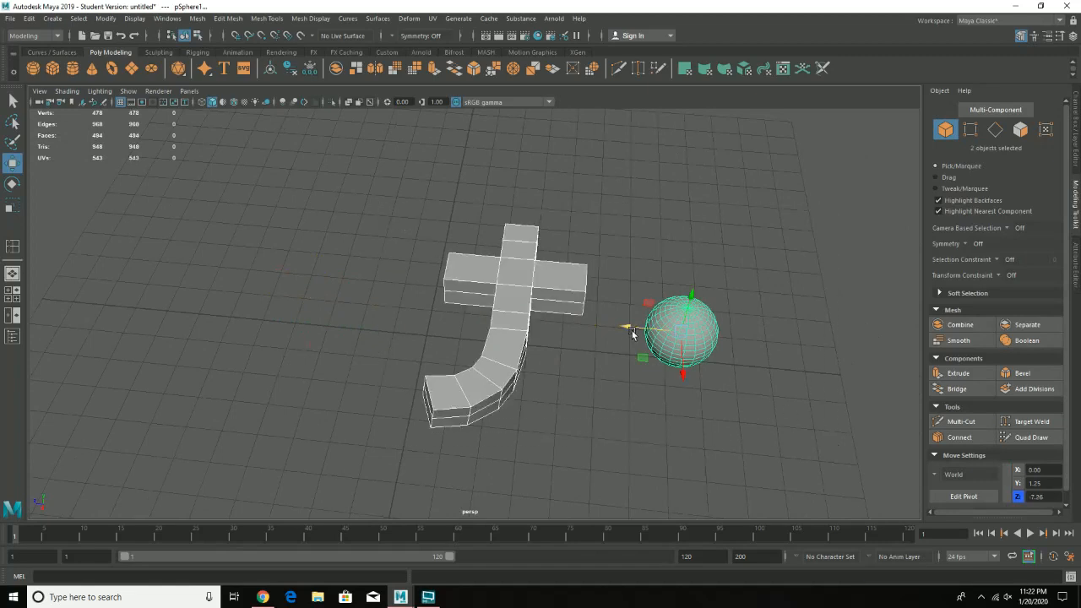
key("Delete")
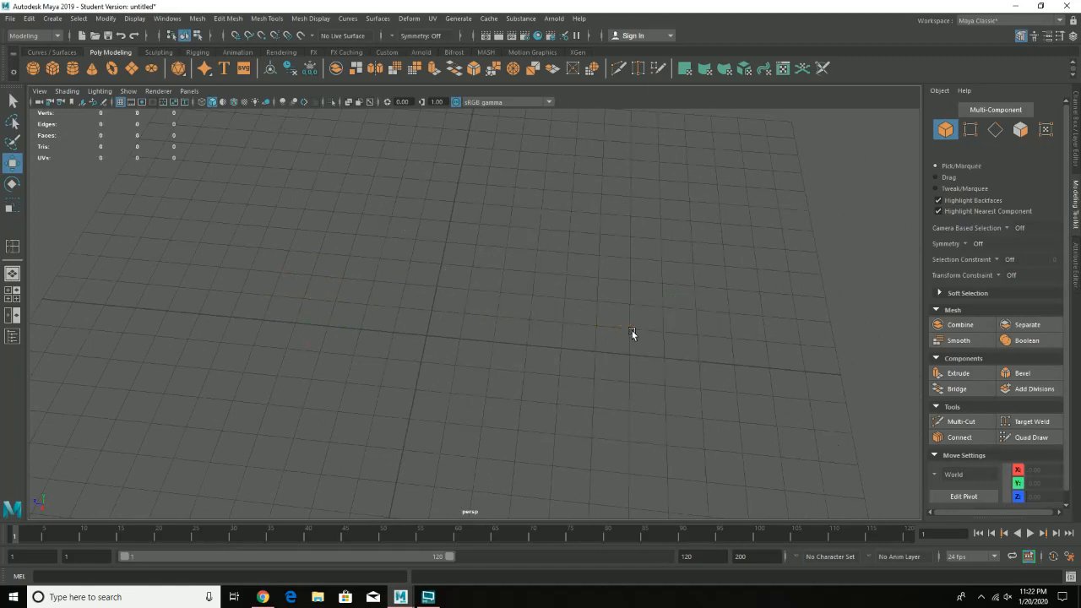
key("ctrl+z")
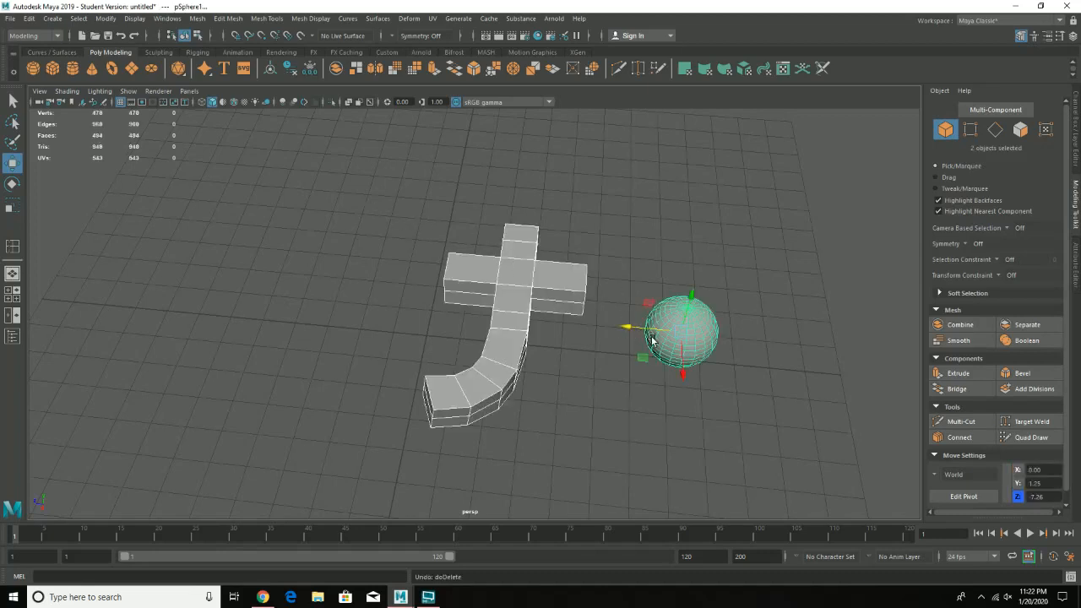
left_click_drag(387, 190, 856, 457)
key("Delete")
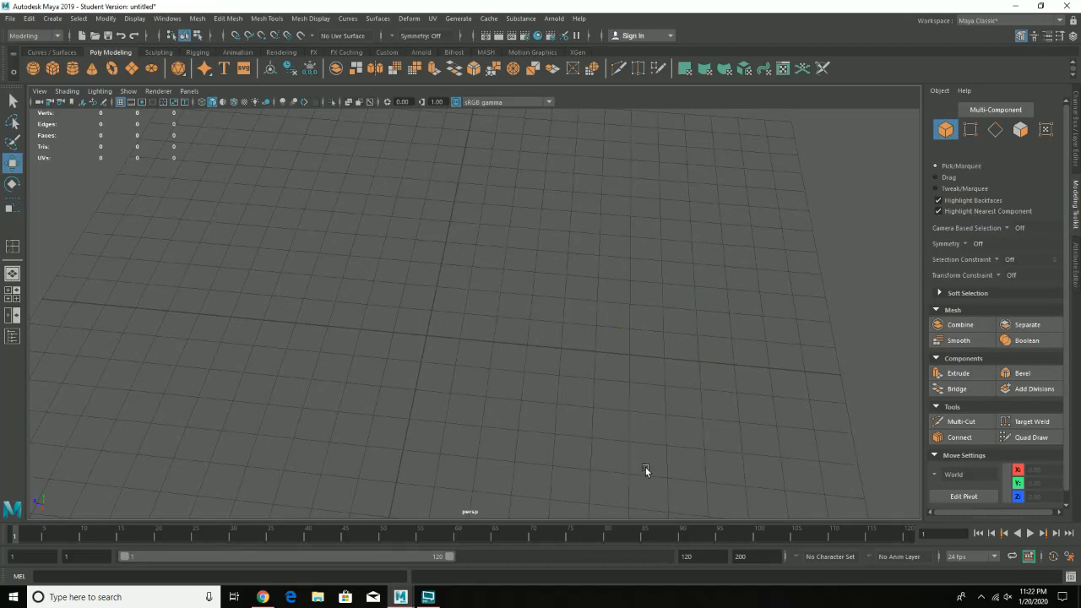
- Create a new polygon cube at the grid origin
left_click_drag(645, 467, 718, 442, "alt")
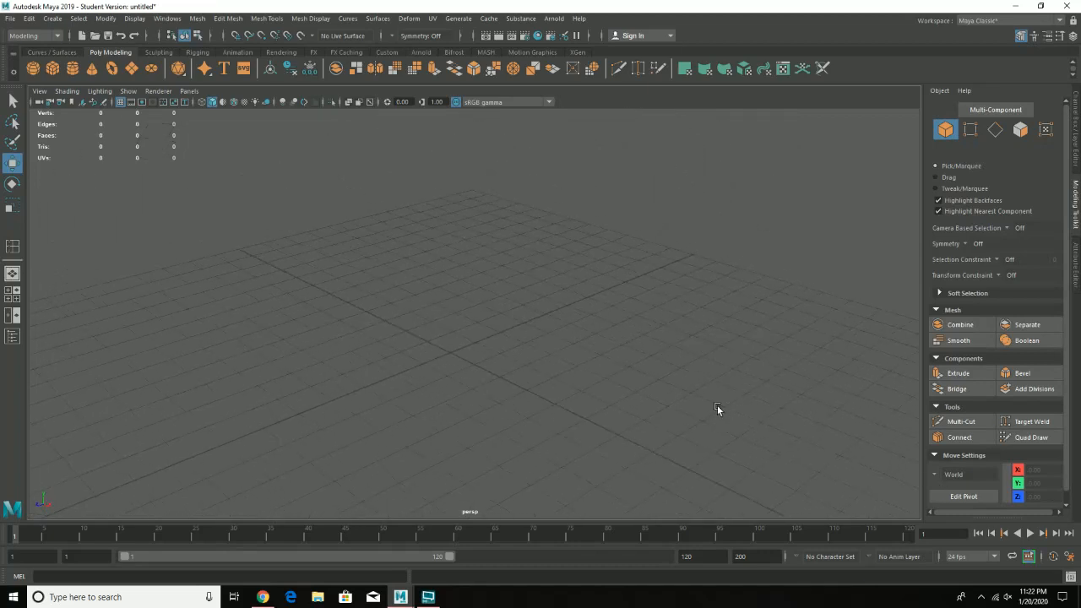
left_click(52, 67)
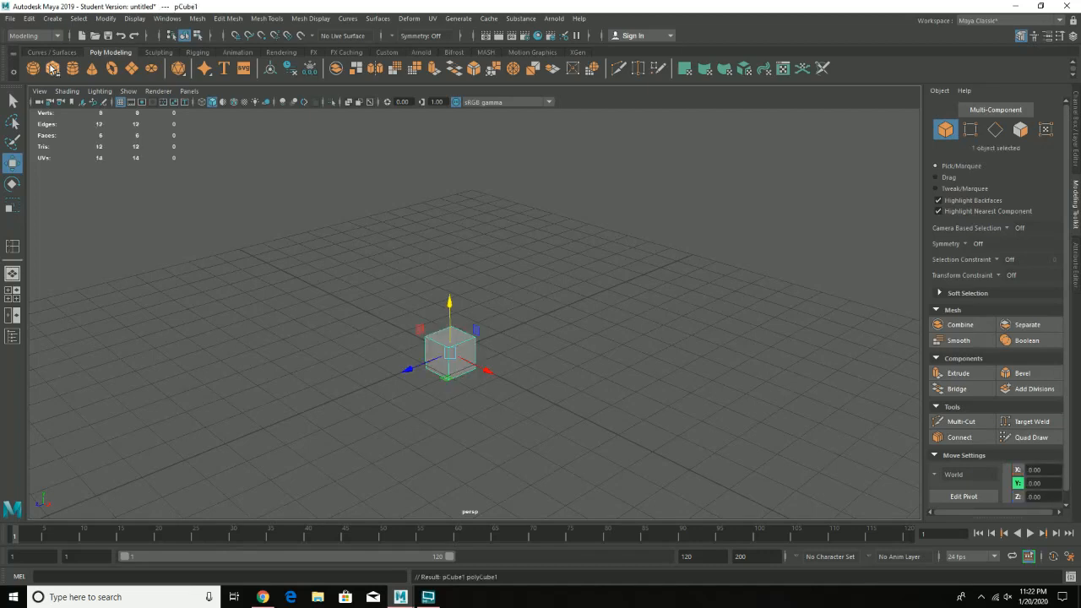
scroll(525, 398, "up", 3)
middle_click_drag(540, 358, 578, 271, "alt")
scroll(506, 300, "down", 3)
left_click_drag(506, 299, 438, 305, "alt")
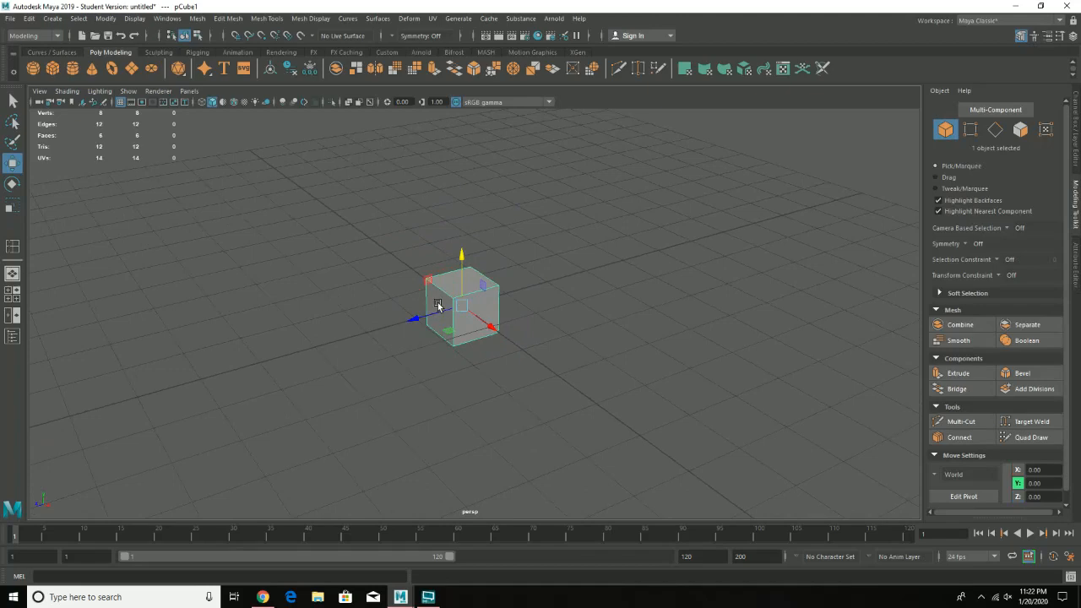
- Stretch the cube into a flat slab by moving one face to about X 6.85 and the long side face to about Z 4.18
right_click_drag(484, 306, 484, 325)
left_click(483, 309)
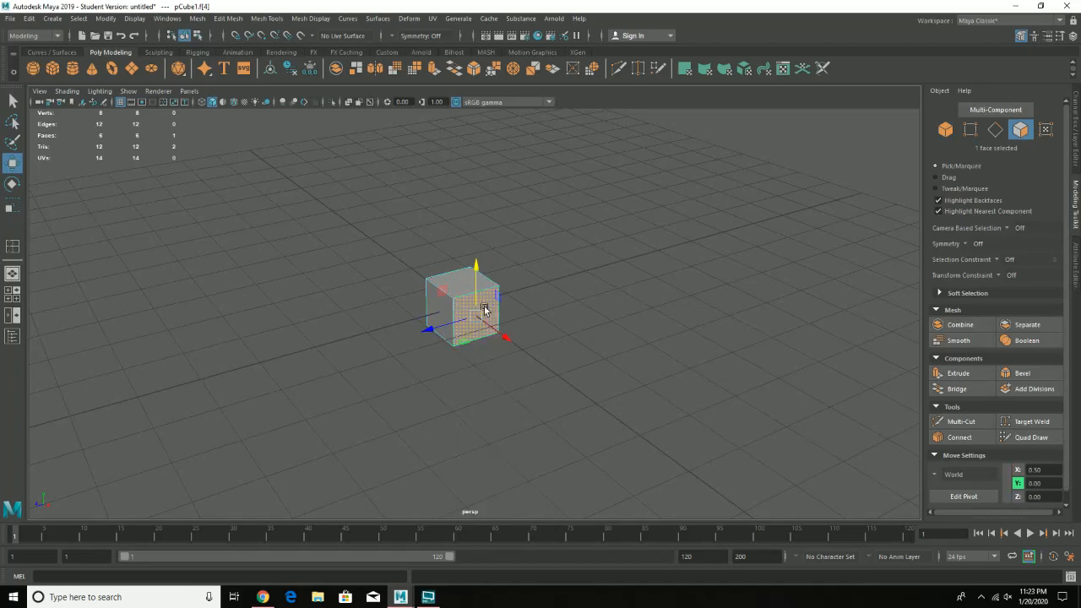
left_click_drag(490, 320, 687, 365, "alt")
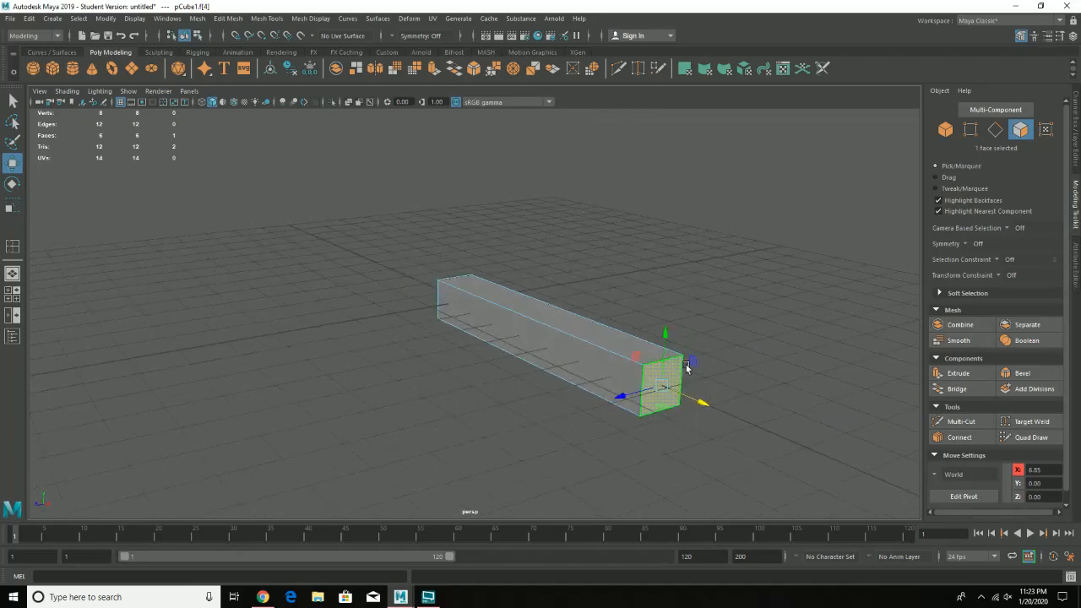
left_click(557, 345)
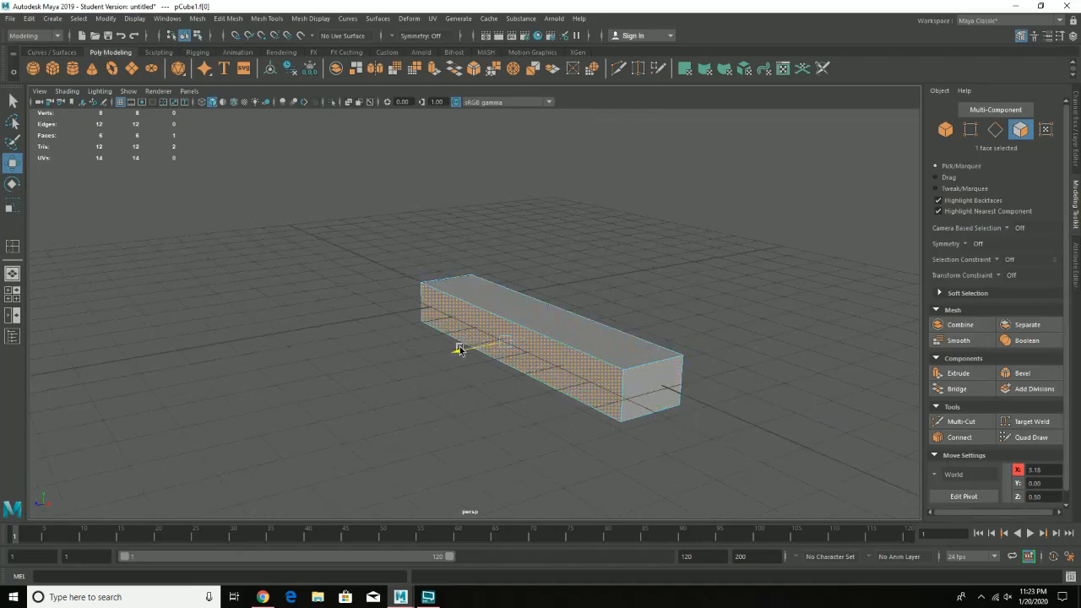
left_click_drag(458, 347, 316, 374)
scroll(393, 382, "up", 3)
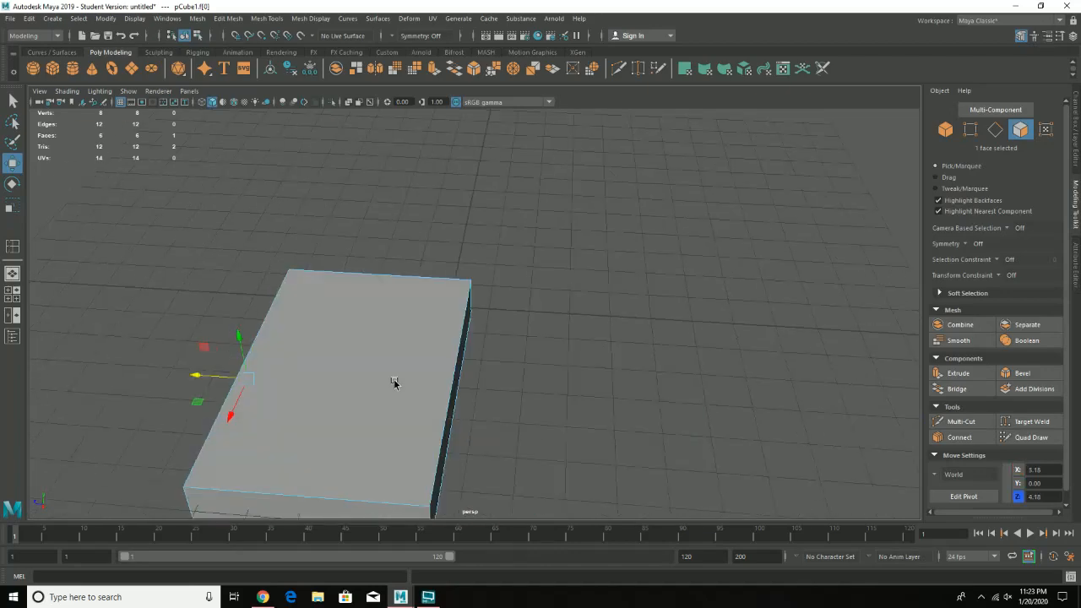
scroll(354, 370, "down", 3)
left_click_drag(463, 321, 531, 282, "alt")
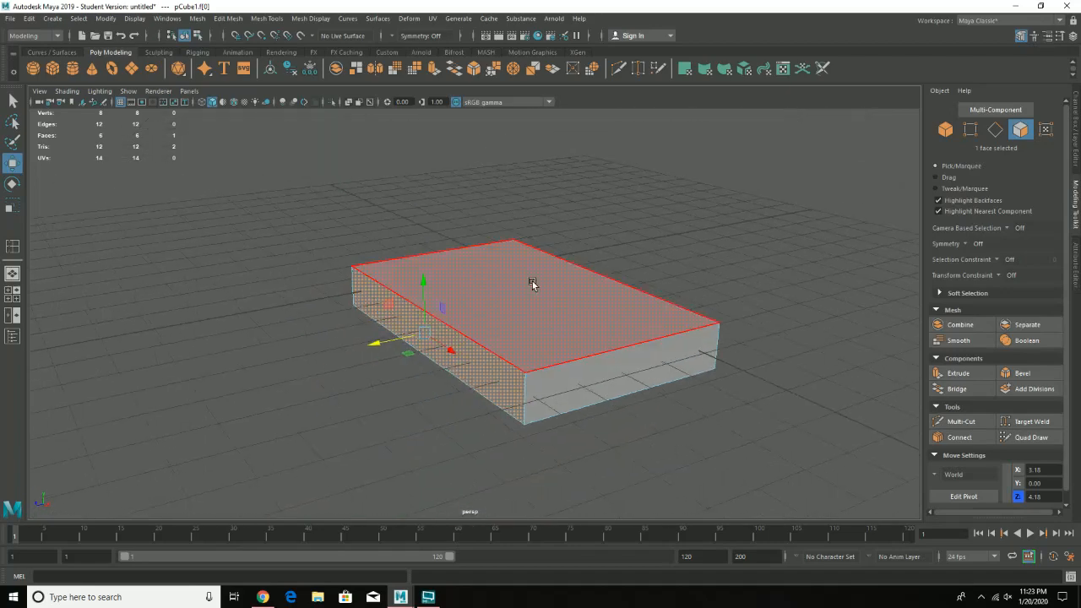
- Insert three edge loops into the slab, one close to each short end and one close to a long side
right_click(532, 281)
left_click(560, 267)
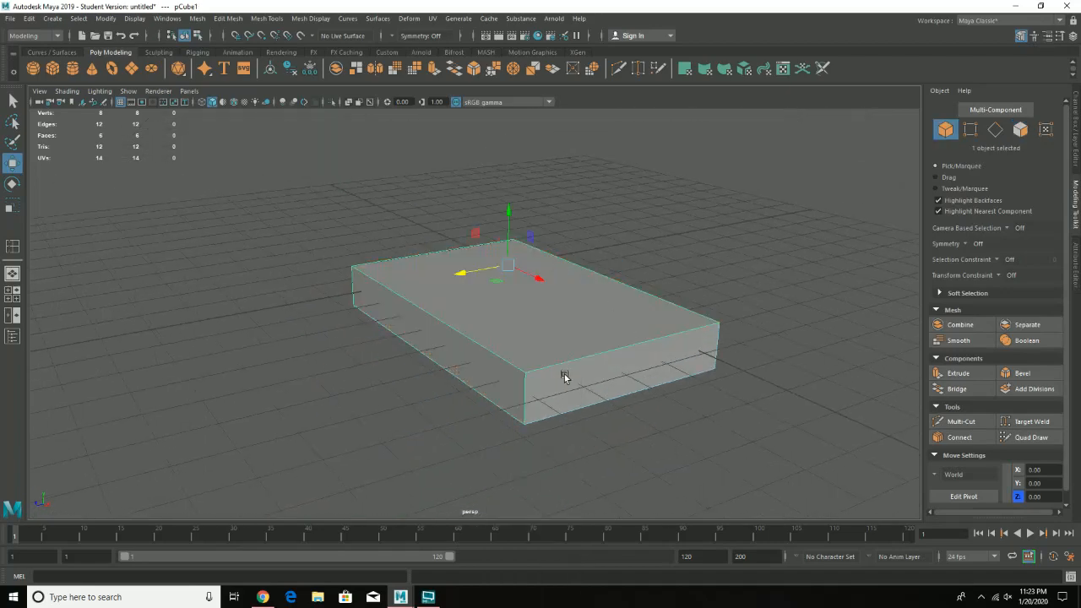
left_click_drag(562, 374, 616, 387, "alt")
middle_click_drag(589, 363, 456, 317, "alt")
right_click_drag(457, 318, 538, 368, "alt")
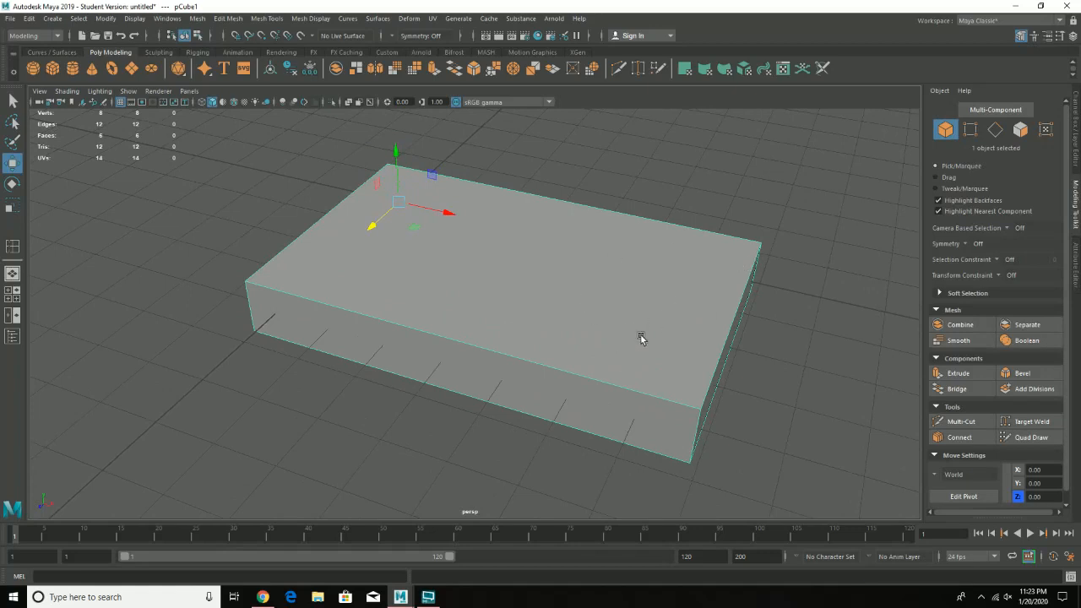
right_click_drag(633, 367, 586, 339, "shift")
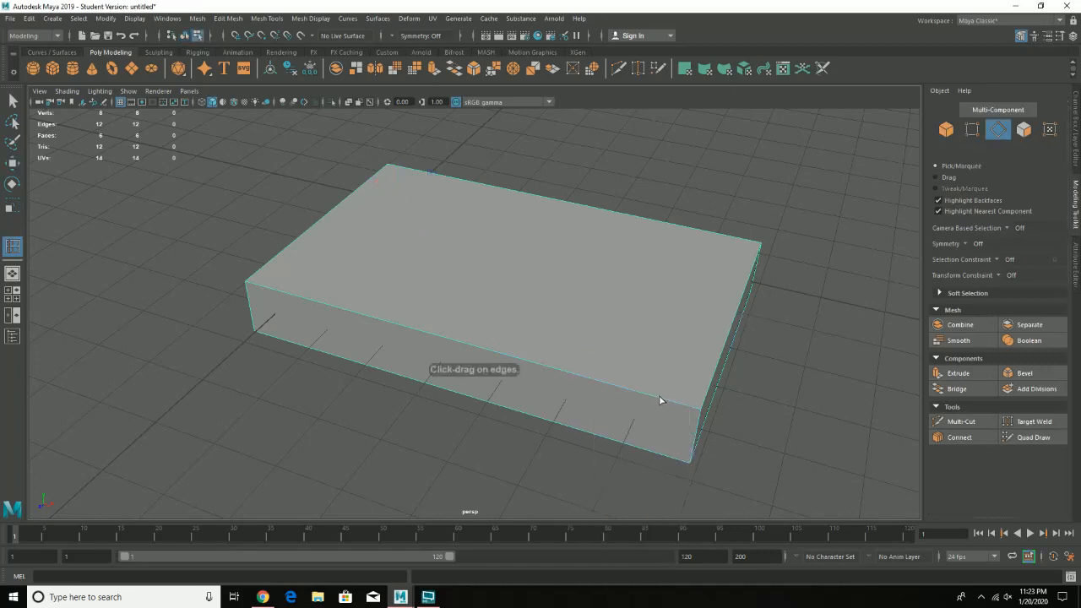
left_click_drag(650, 399, 649, 397)
left_click_drag(743, 384, 606, 386, "alt")
left_click_drag(323, 321, 442, 365, "alt")
left_click_drag(367, 240, 381, 271, "alt")
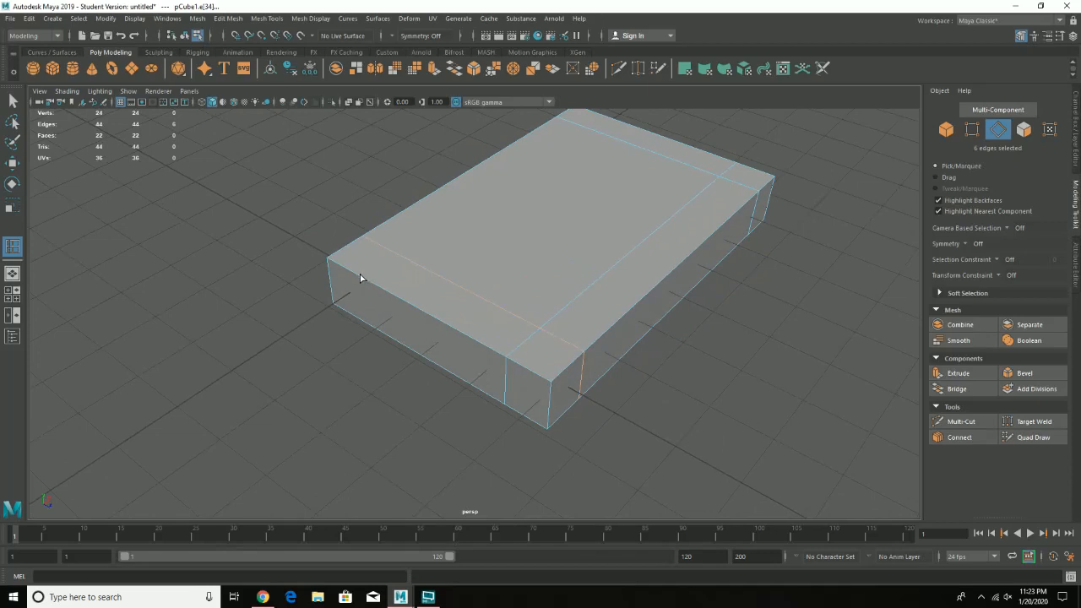
- Insert a fourth edge loop near the slab's remaining long side, completing the border, and deselect it
left_click(350, 278)
left_click(358, 279)
left_click_drag(358, 278, 521, 316, "alt")
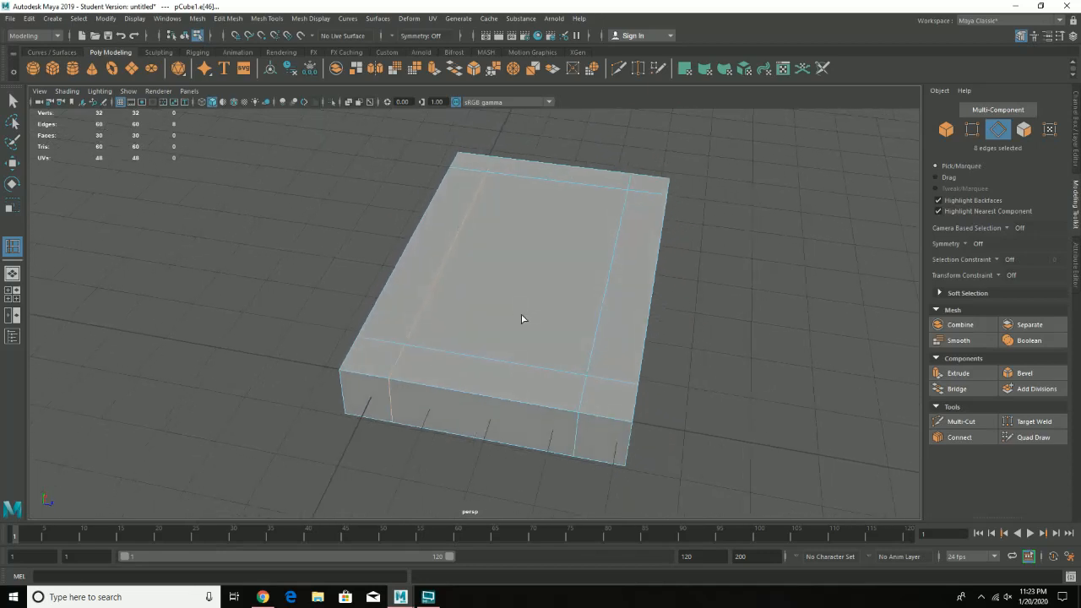
key("w")
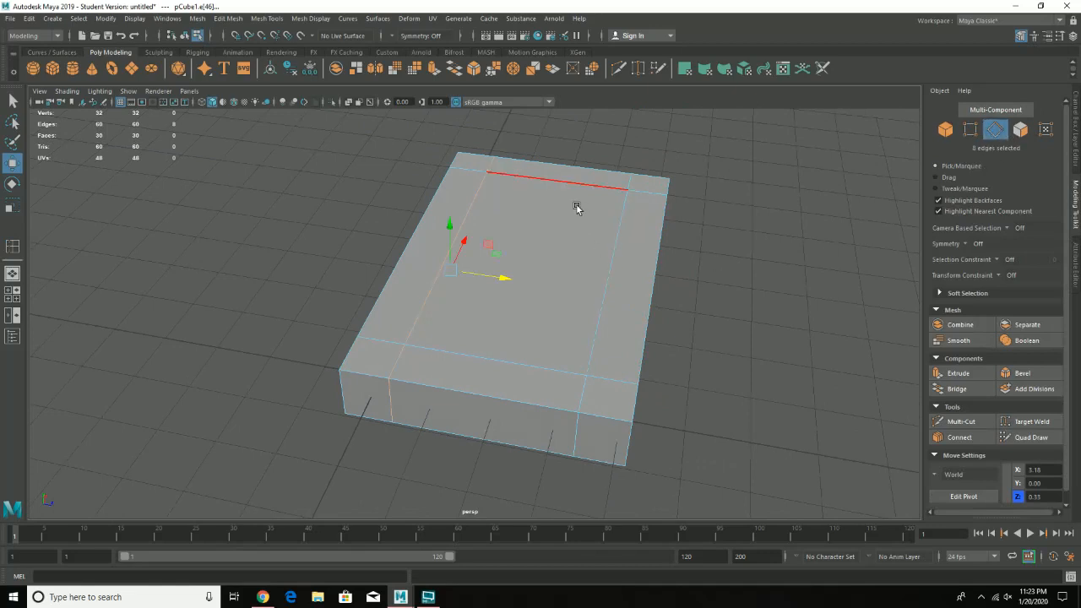
left_click(771, 276)
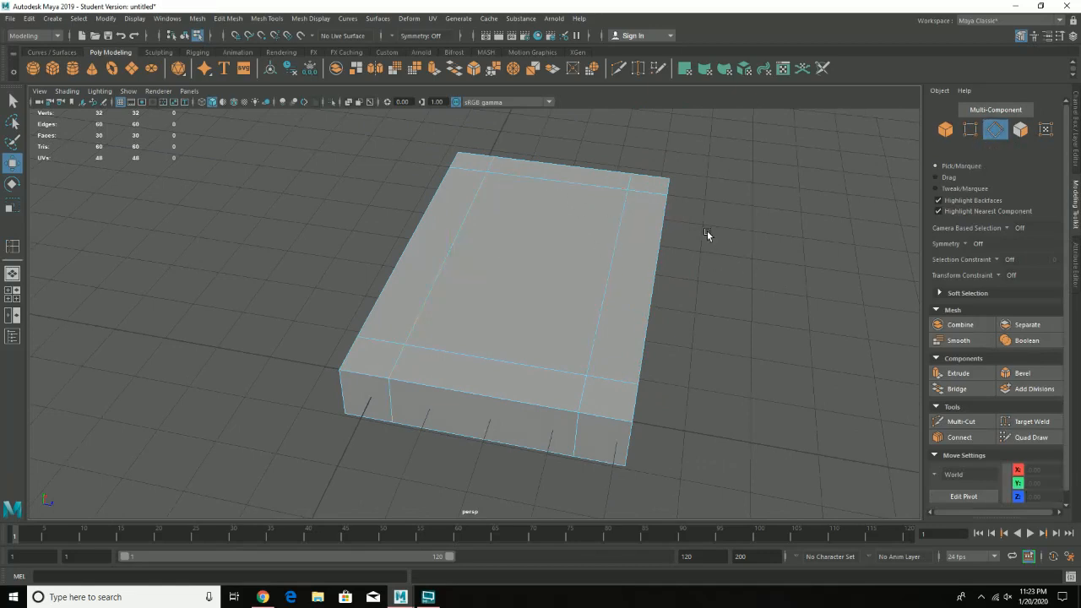
right_click_drag(707, 230, 728, 247, "alt")
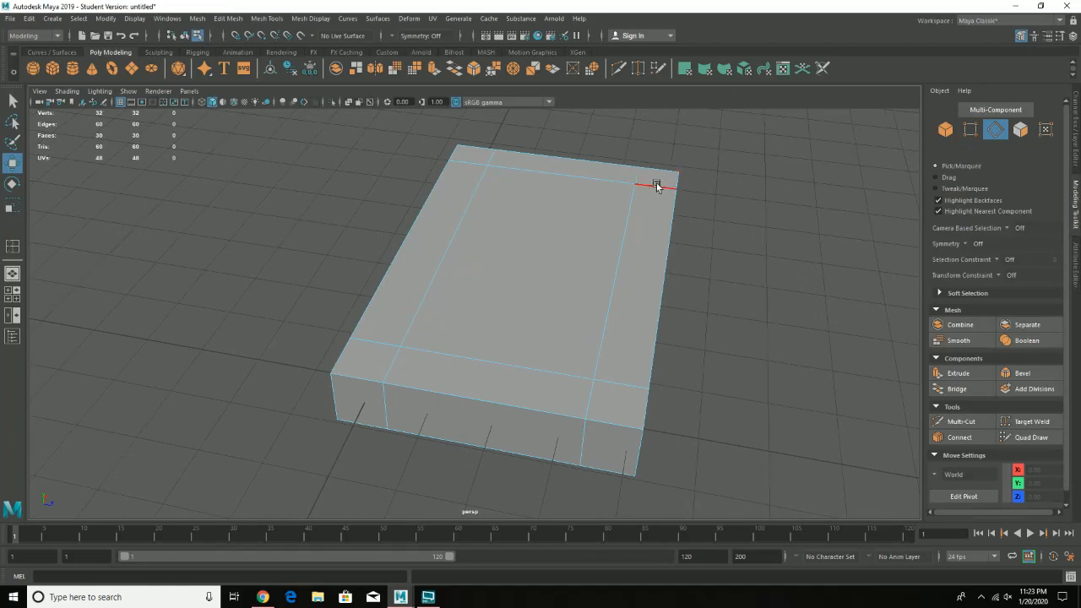
left_click_drag(711, 369, 807, 362, "alt")
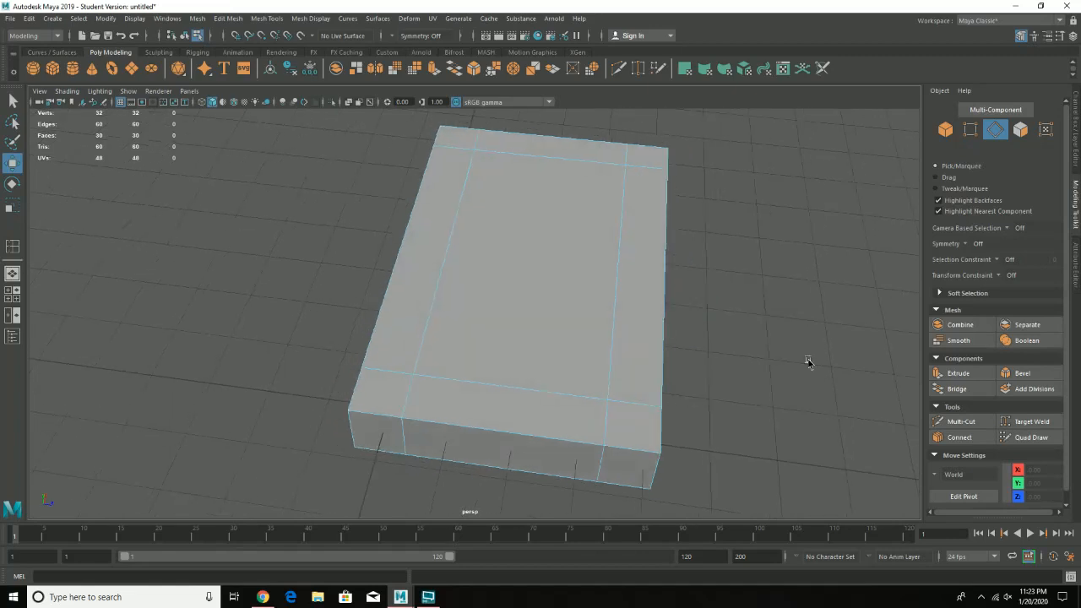
- Select the four small corner faces on top of the slab and start extruding them
left_click(1023, 132)
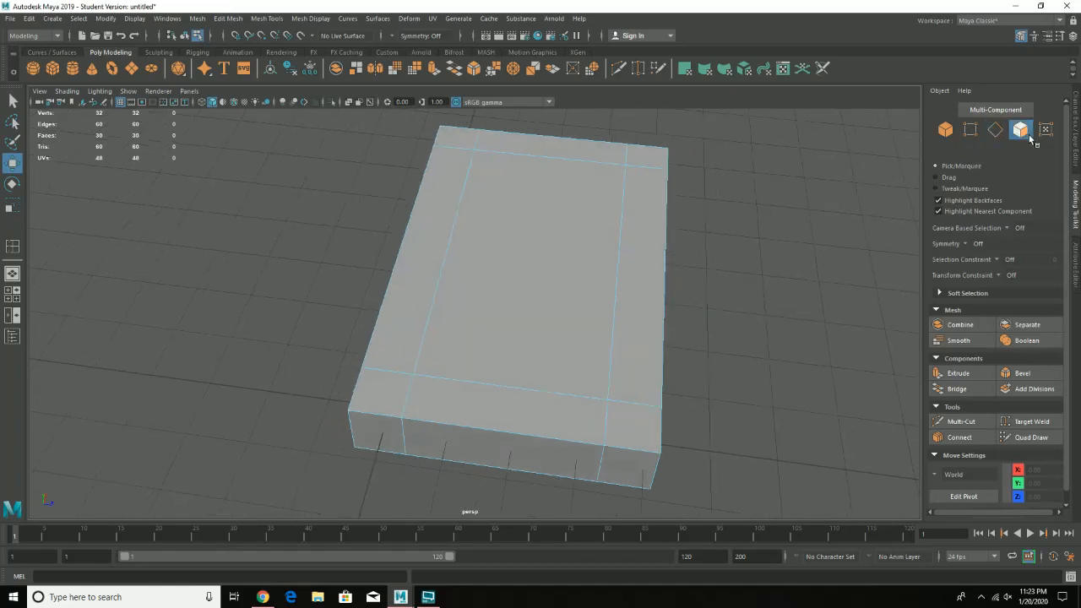
left_click(643, 163)
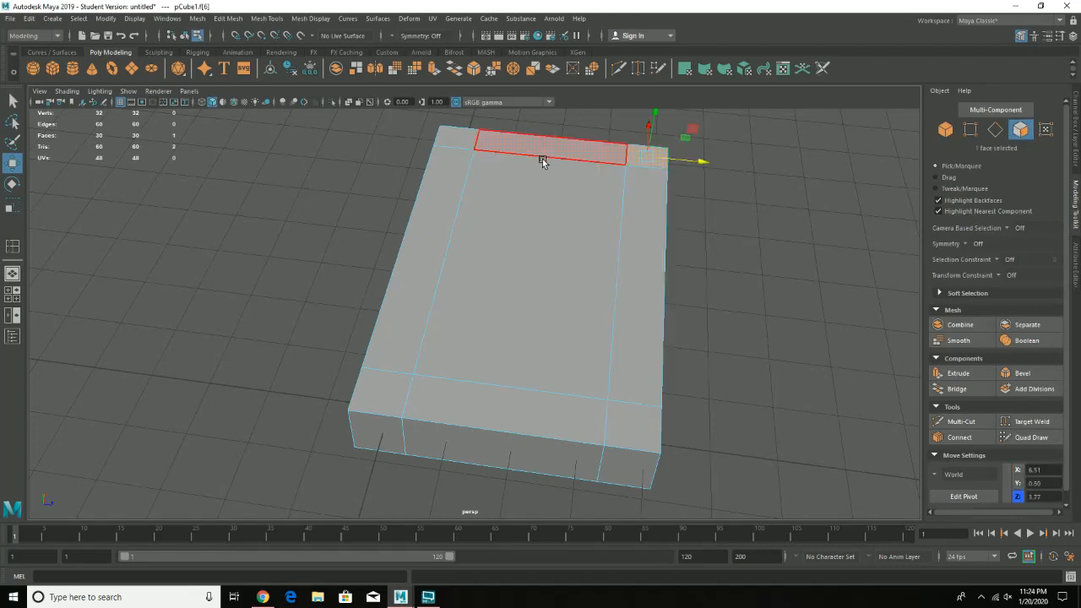
left_click(644, 431, "shift")
left_click(393, 404, "shift")
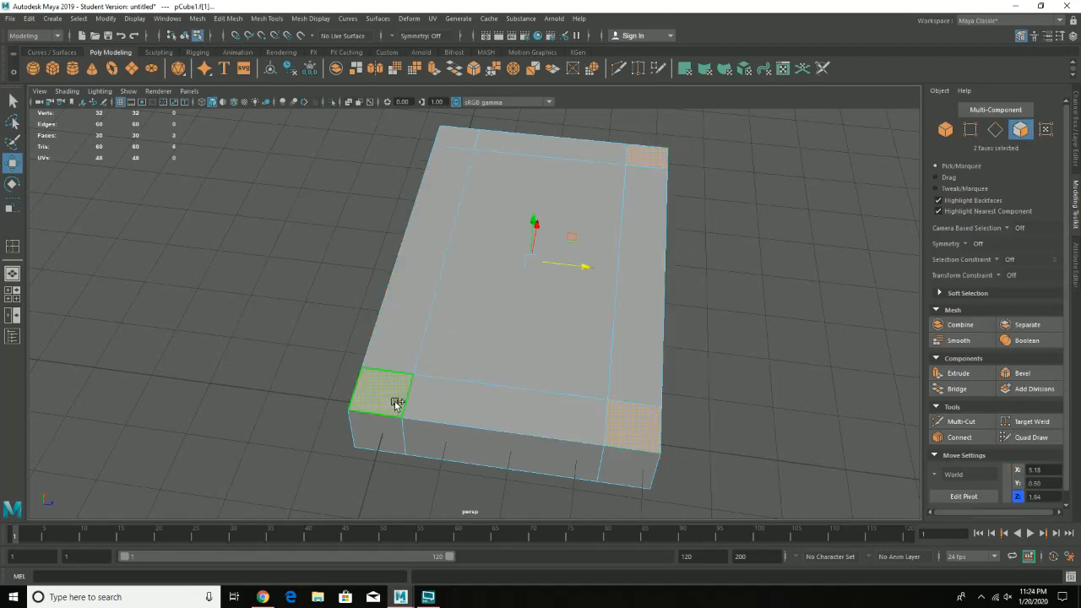
left_click(451, 139, "shift")
left_click_drag(670, 321, 644, 296, "alt")
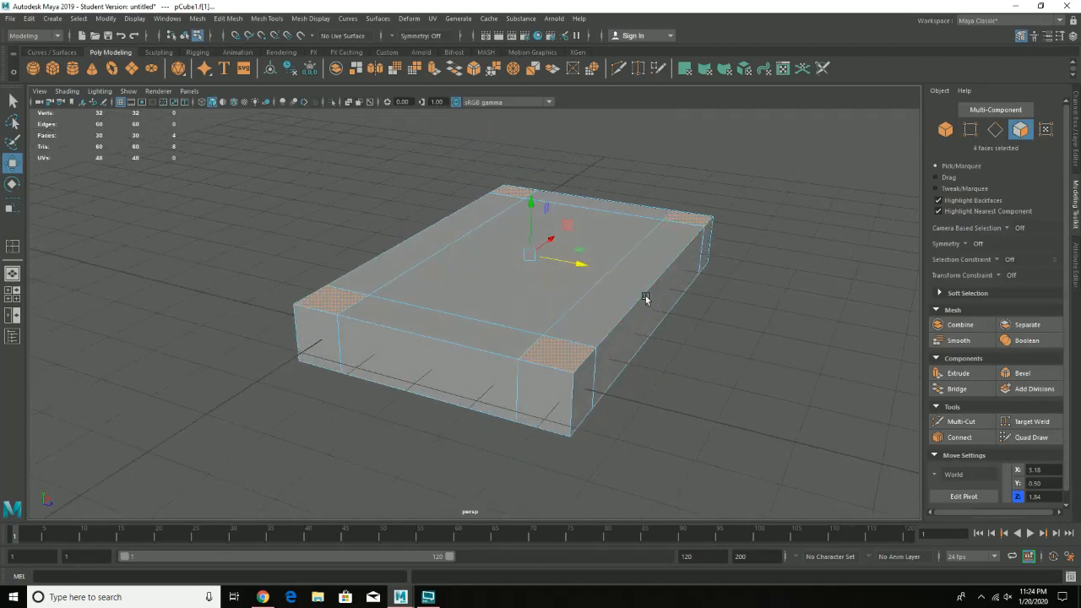
right_click_drag(697, 246, 511, 361, "alt")
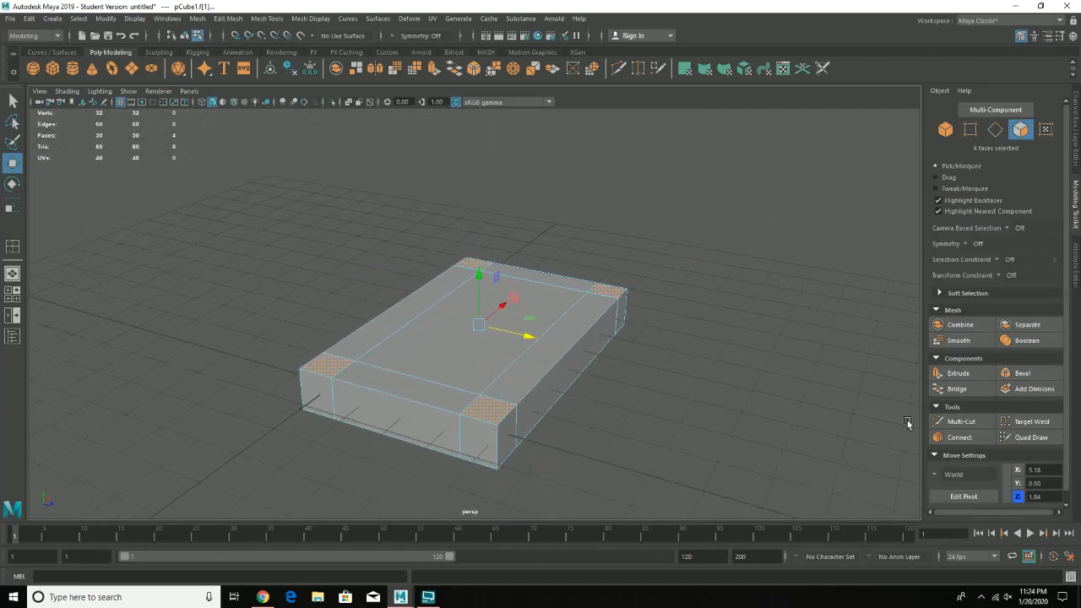
left_click(970, 374)
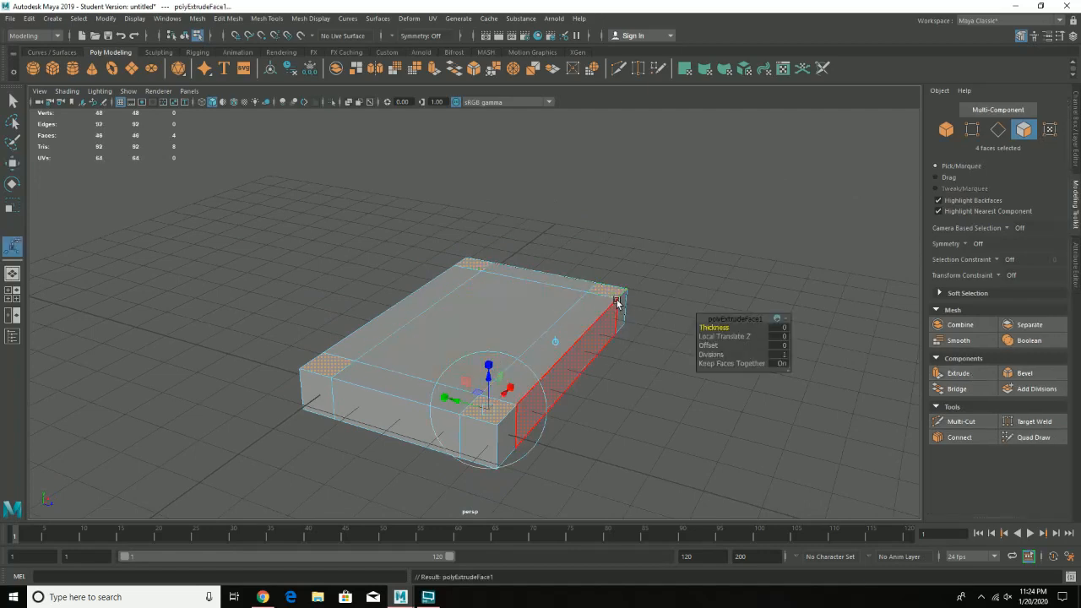
- Undo the corner extrusion and the additional corner face selections
key("ctrl+z")
key("ctrl+z")
key("ctrl+z")
key("ctrl+z")
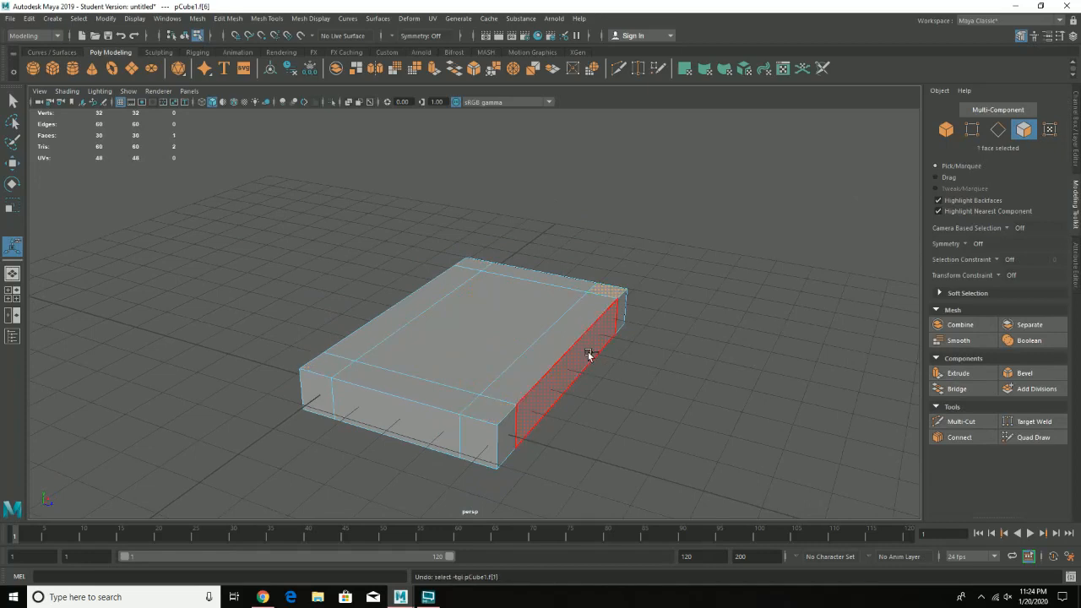
- Select the four small corner faces on top of the slab and extrude them upward about 3.99 units into legs
left_click(616, 289)
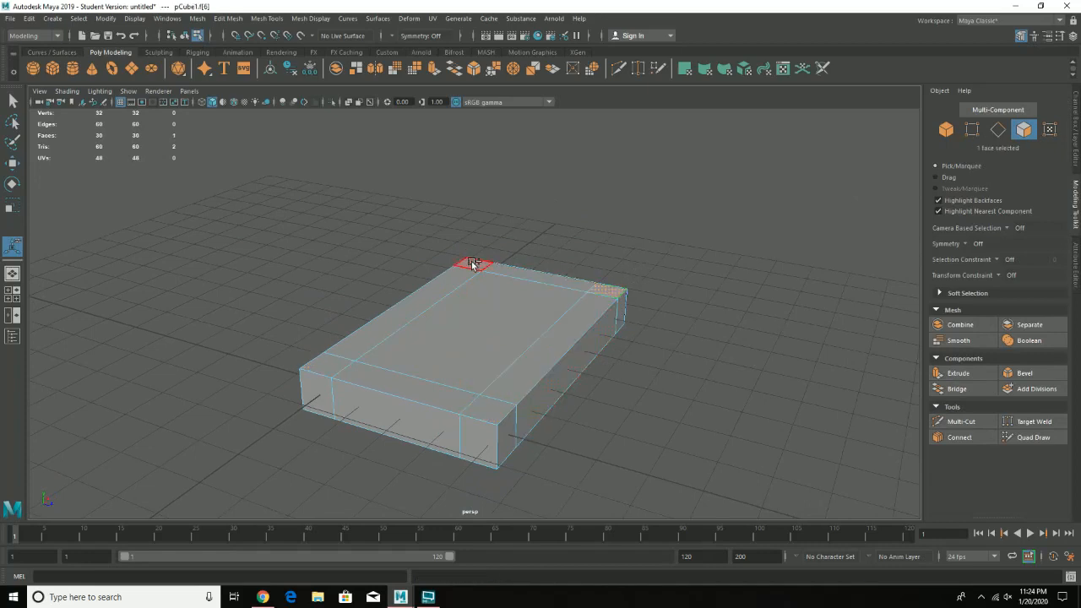
left_click(473, 264, "shift")
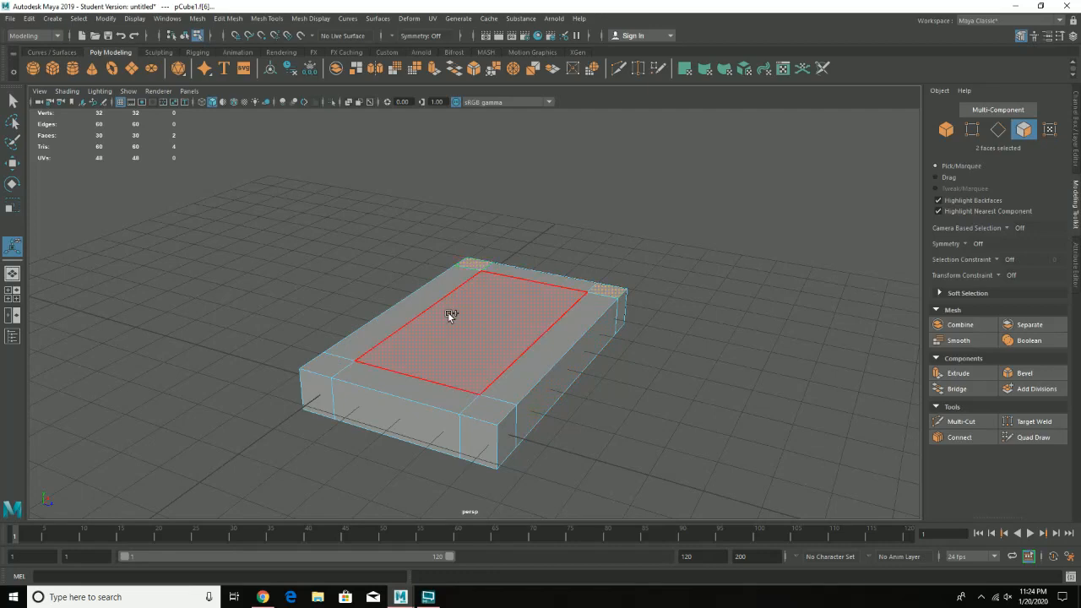
left_click(333, 363, "shift")
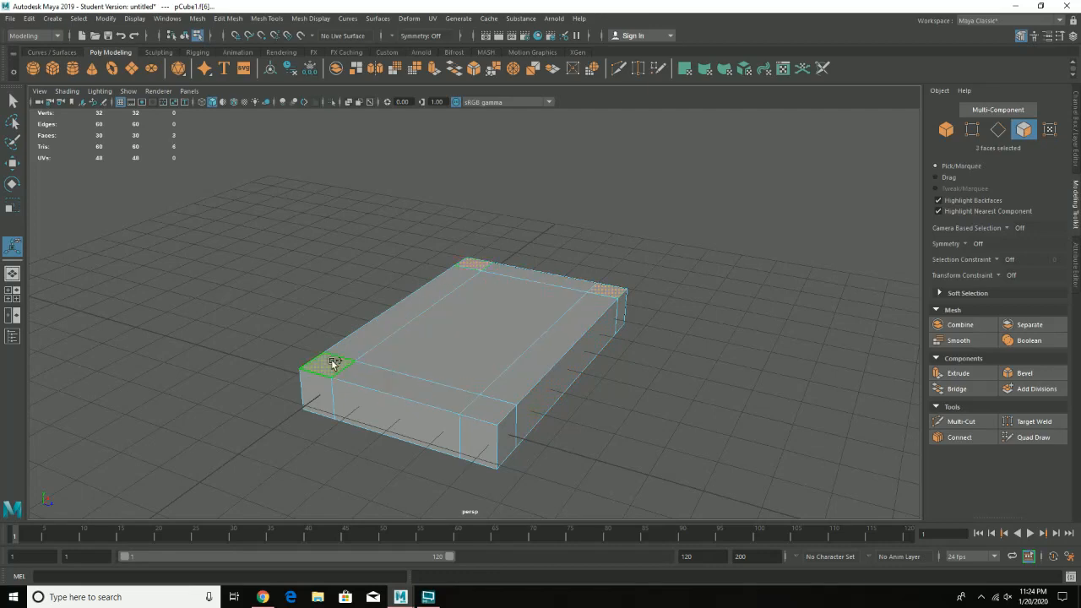
left_click(490, 406, "shift")
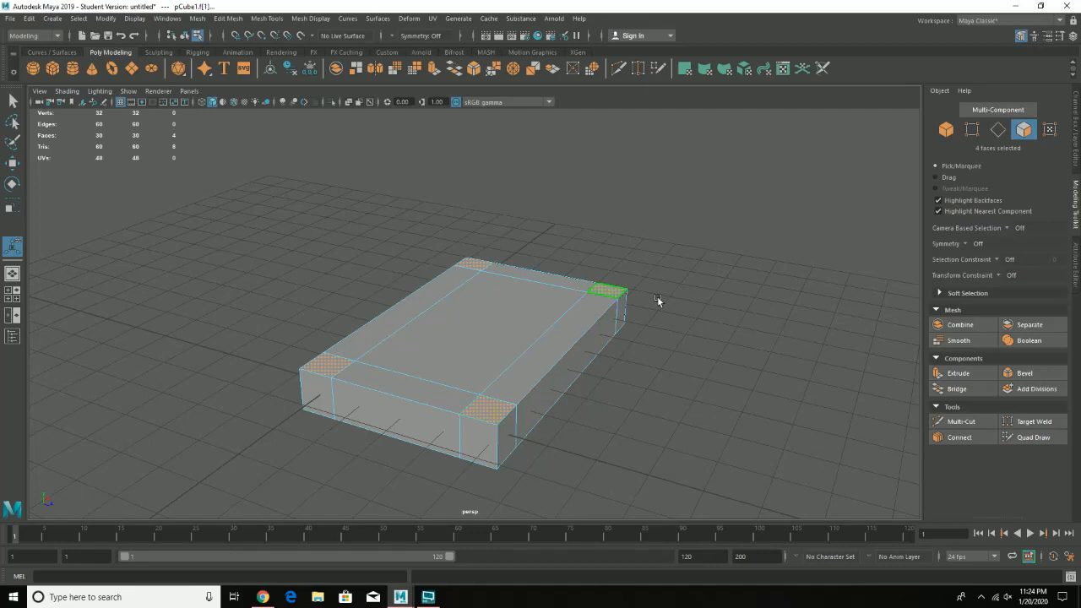
left_click(979, 379)
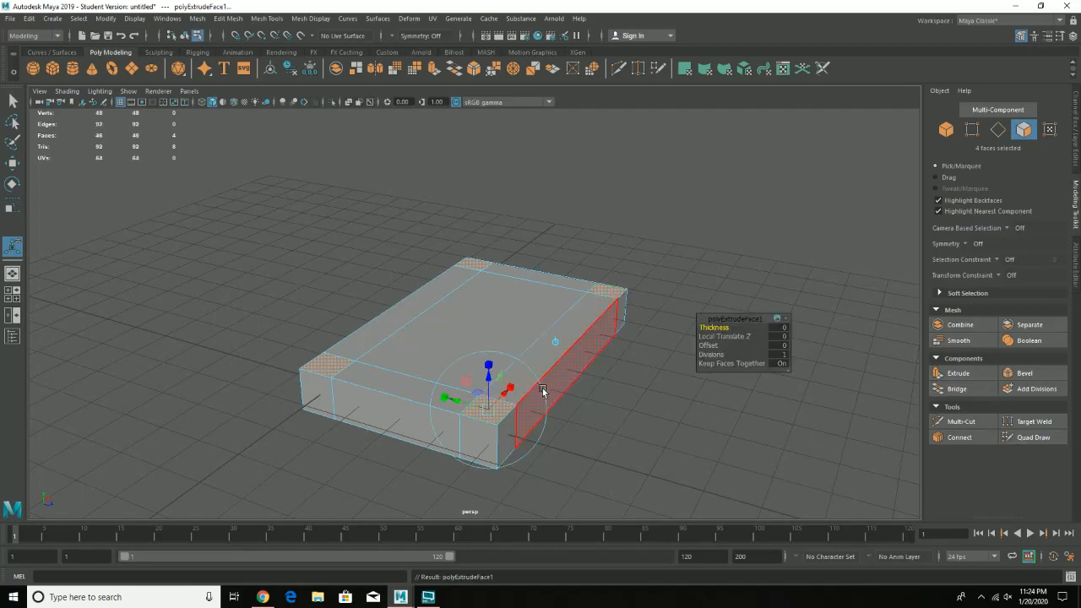
left_click_drag(487, 368, 491, 174)
left_click_drag(680, 309, 525, 420, "alt")
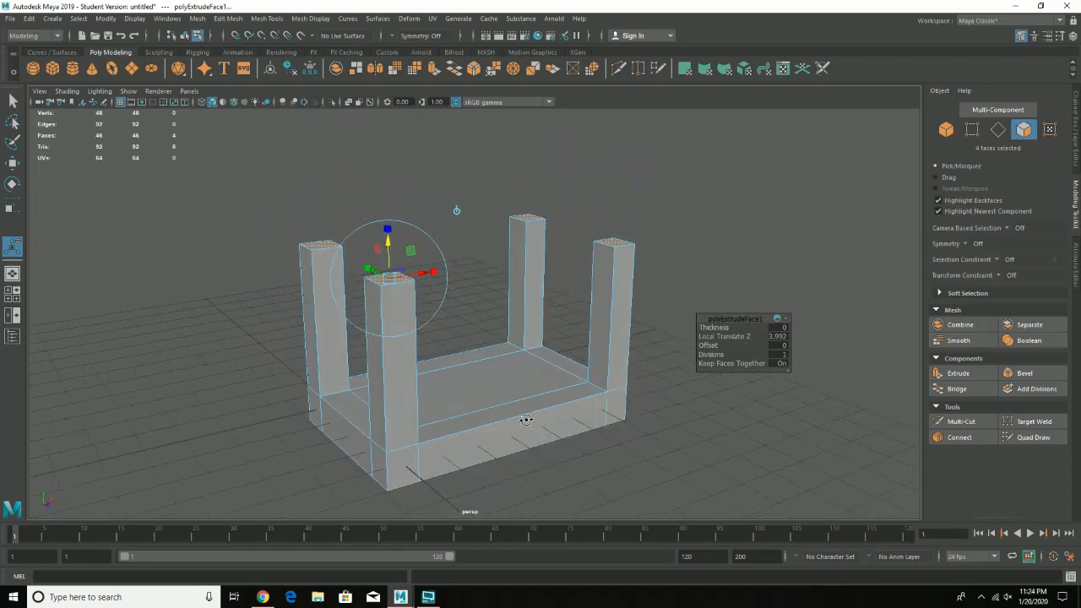
key("w")
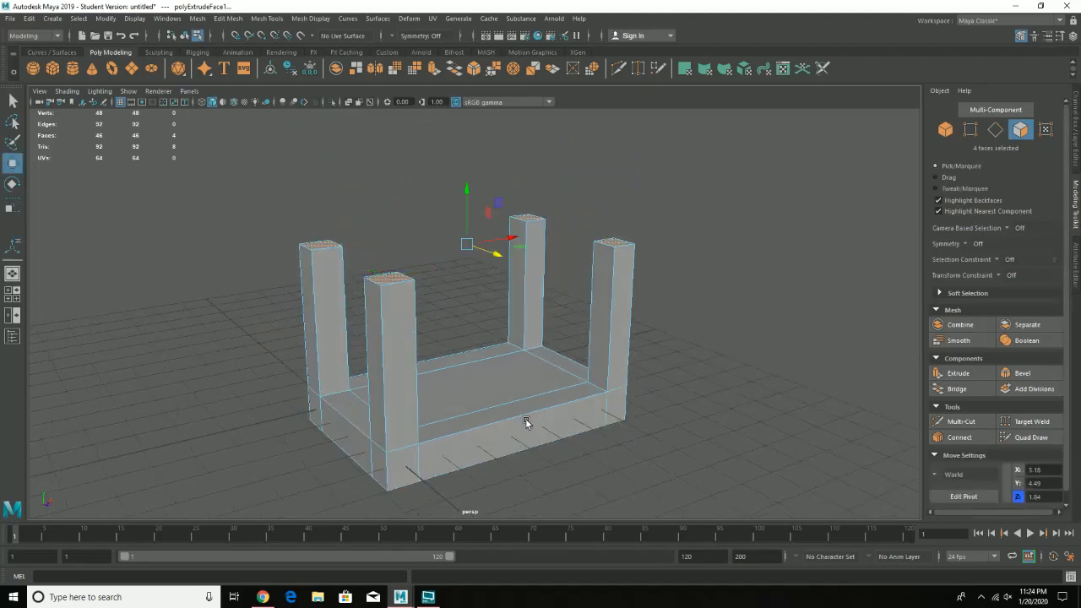
- Extrude the large central face between the four legs with an offset of 0.3 to inset it
left_click_drag(569, 380, 514, 417, "alt")
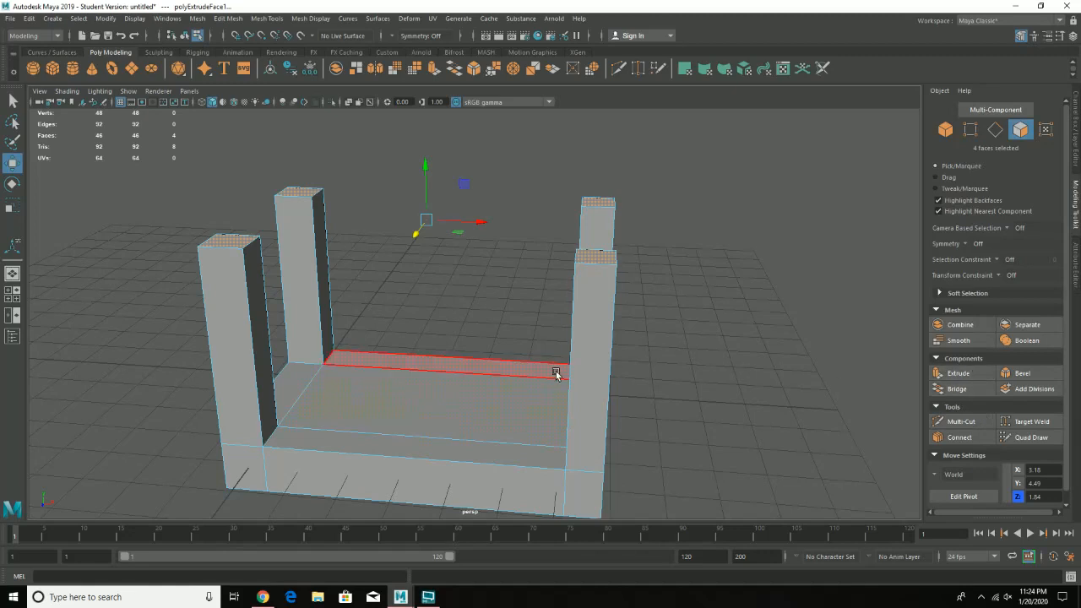
left_click(464, 382)
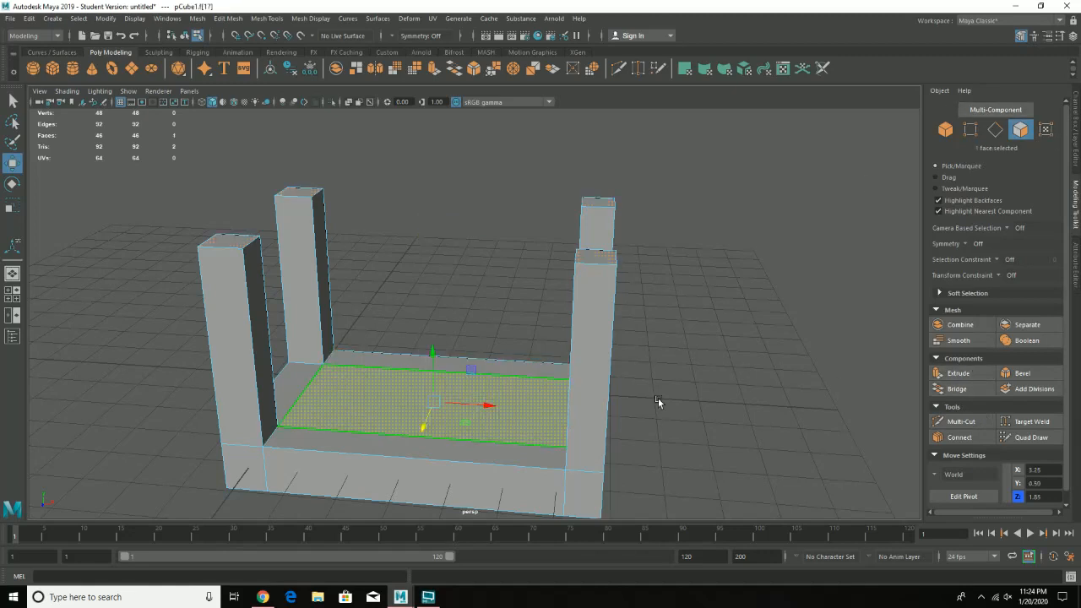
left_click(967, 376)
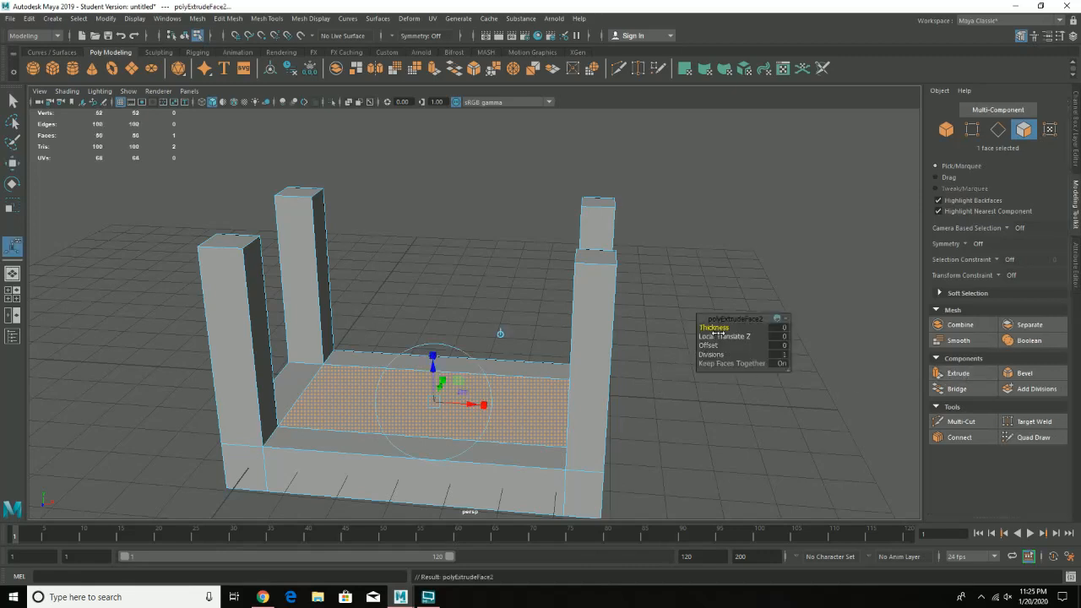
left_click(707, 346)
left_click_drag(708, 346, 708, 346)
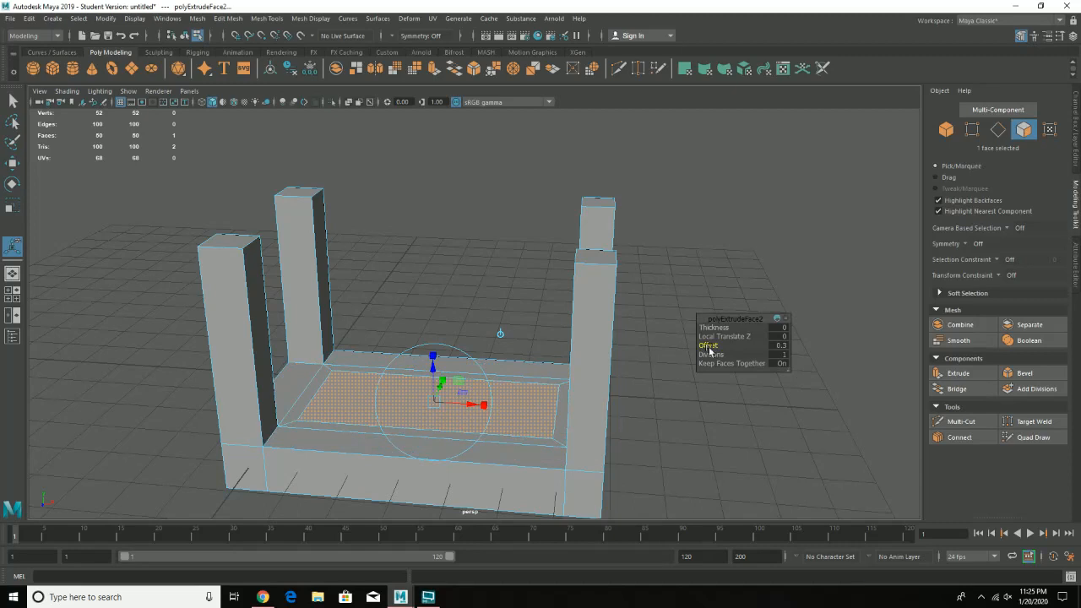
- Extrude the inset central face again and sink it about 0.27 units into the slab
left_click(978, 374)
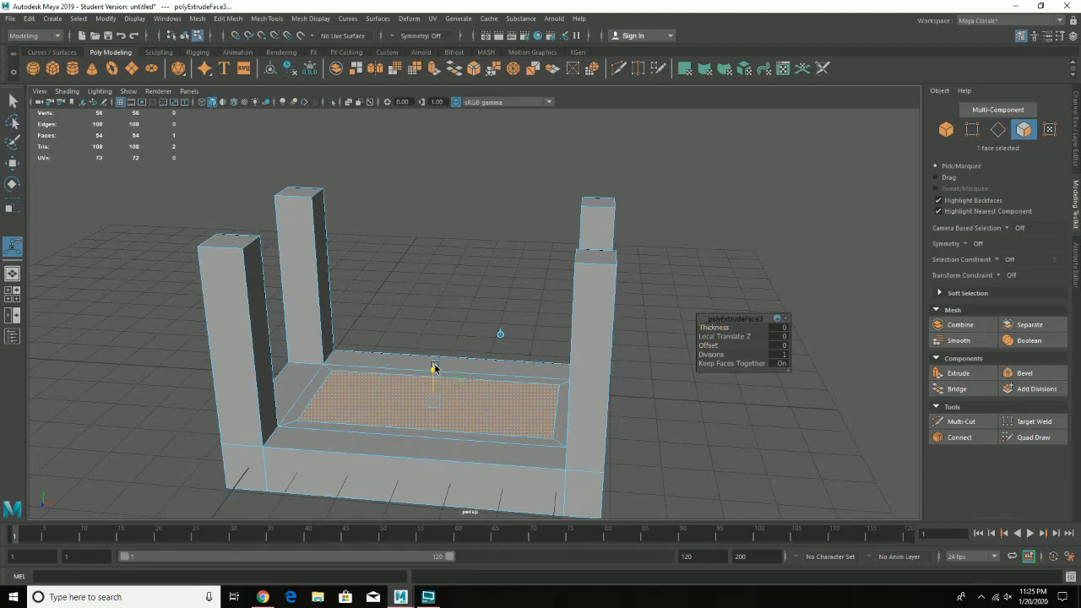
left_click_drag(434, 367, 434, 383)
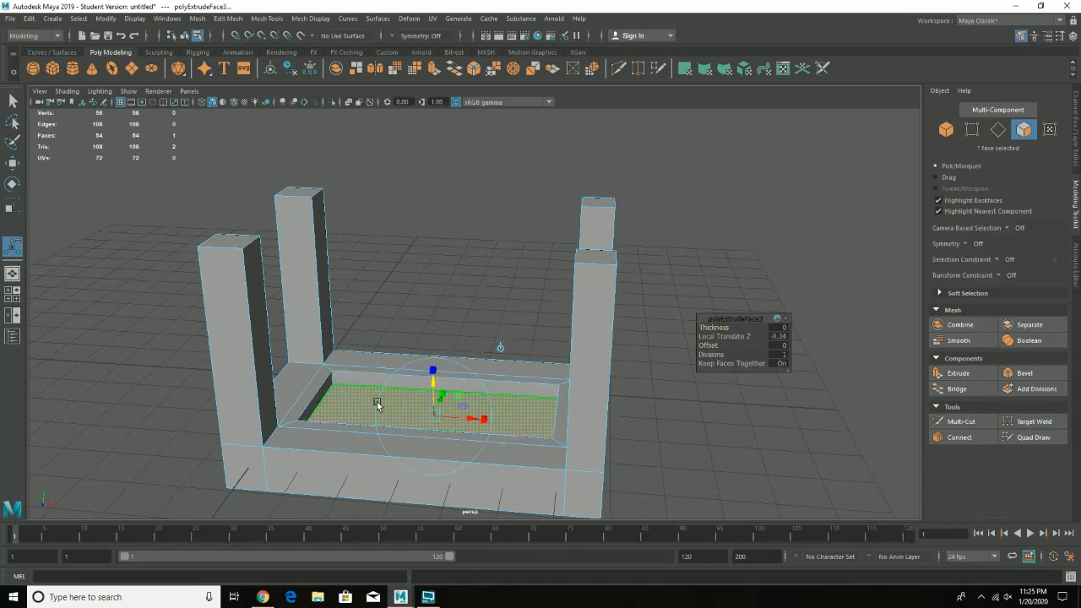
left_click_drag(434, 389, 433, 388)
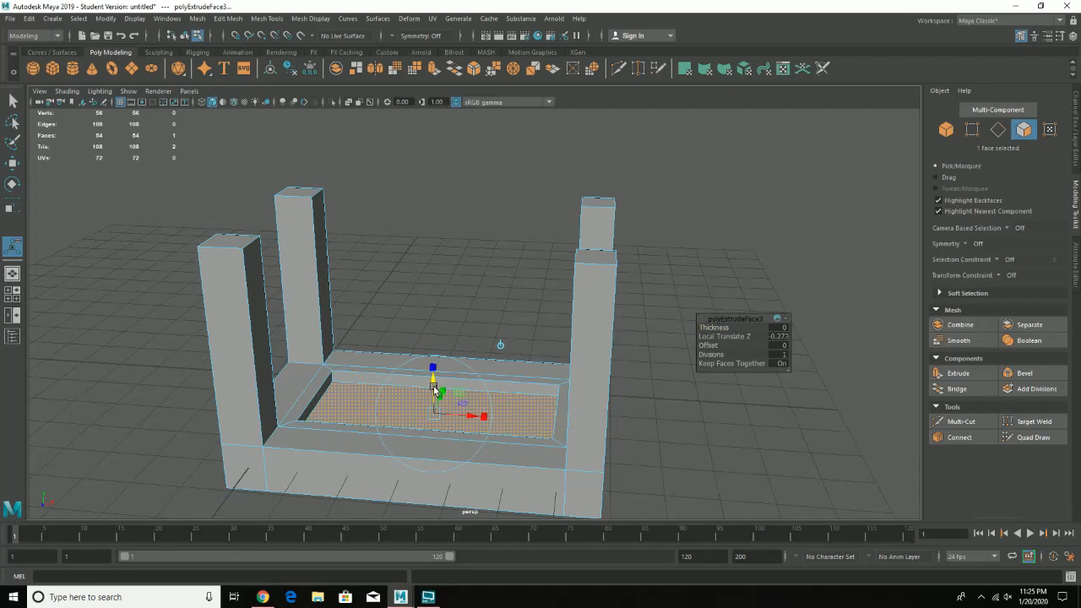
- Select the four narrow faces framing the recess, extrude them slightly upward, and clear the selection
left_click(311, 390)
left_click(391, 374, "shift")
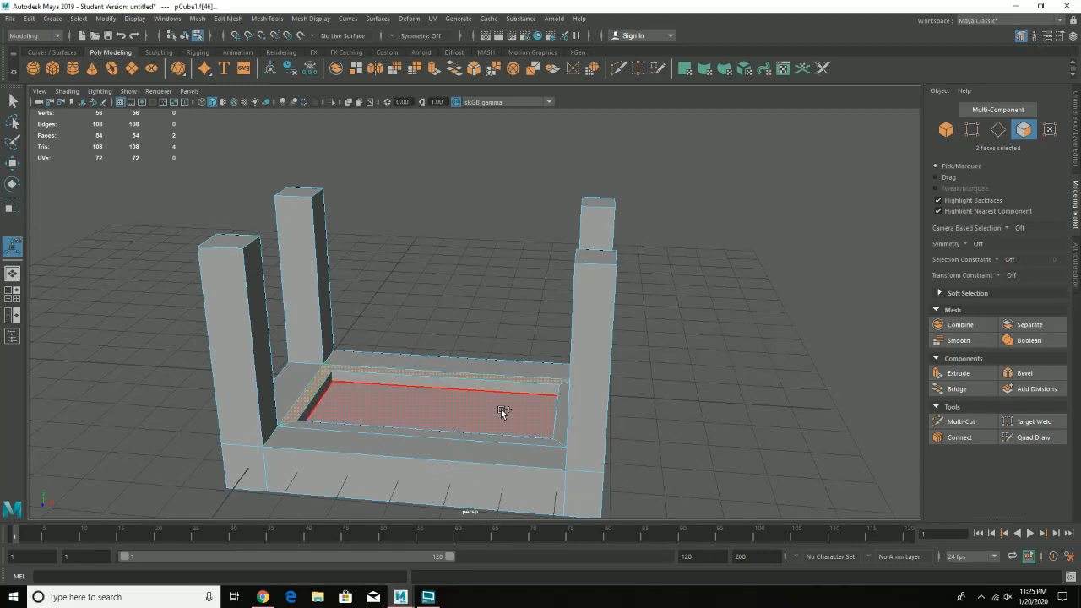
left_click_drag(501, 410, 525, 421, "alt")
left_click(567, 411, "shift")
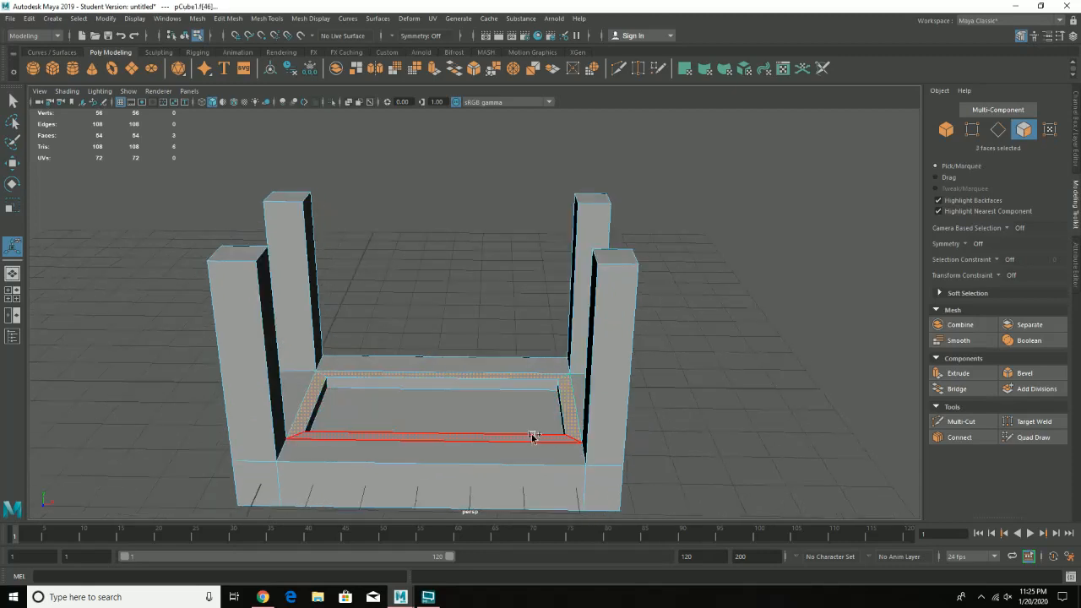
left_click(531, 434, "shift")
left_click(954, 373)
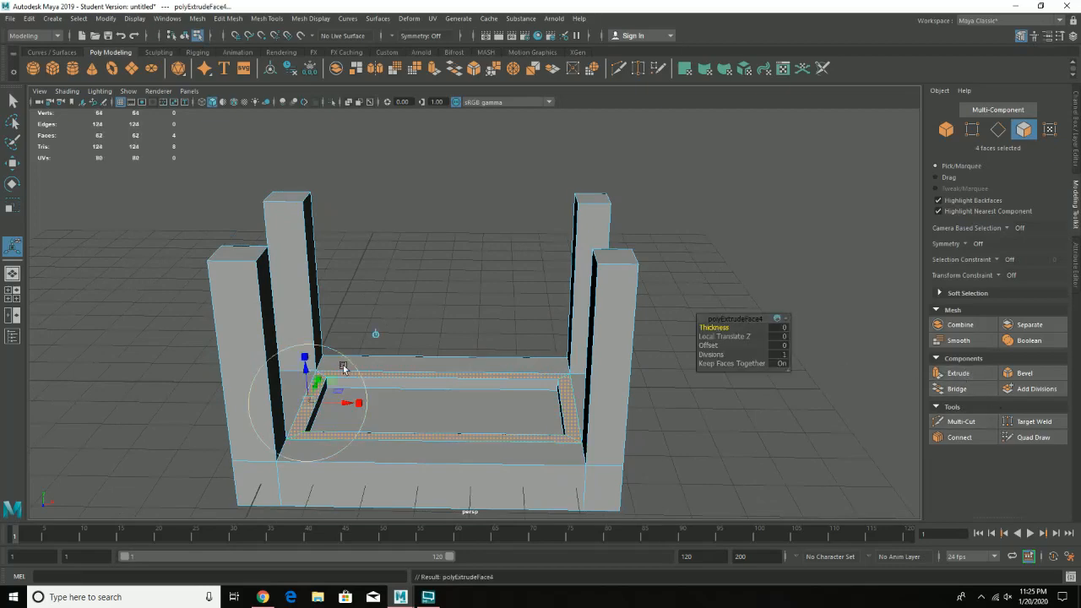
left_click_drag(311, 376, 309, 372)
left_click(476, 302)
- Extrude the large central face on the tabletop side and sink it about 0.05 units into the slab
left_click_drag(475, 301, 493, 449, "alt")
left_click_drag(442, 278, 448, 375, "alt")
left_click(451, 234)
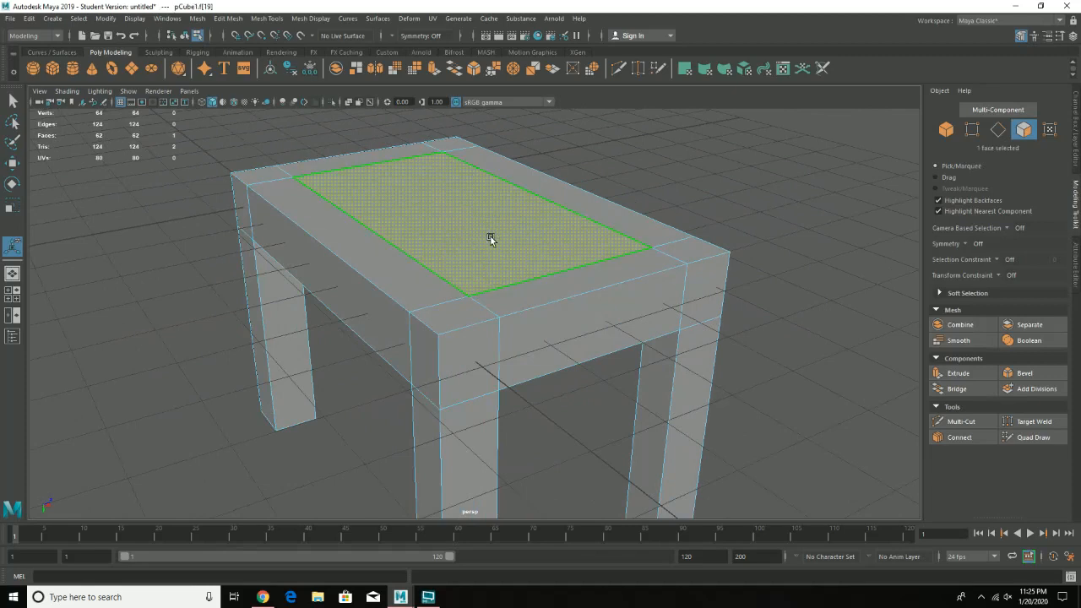
left_click(957, 372)
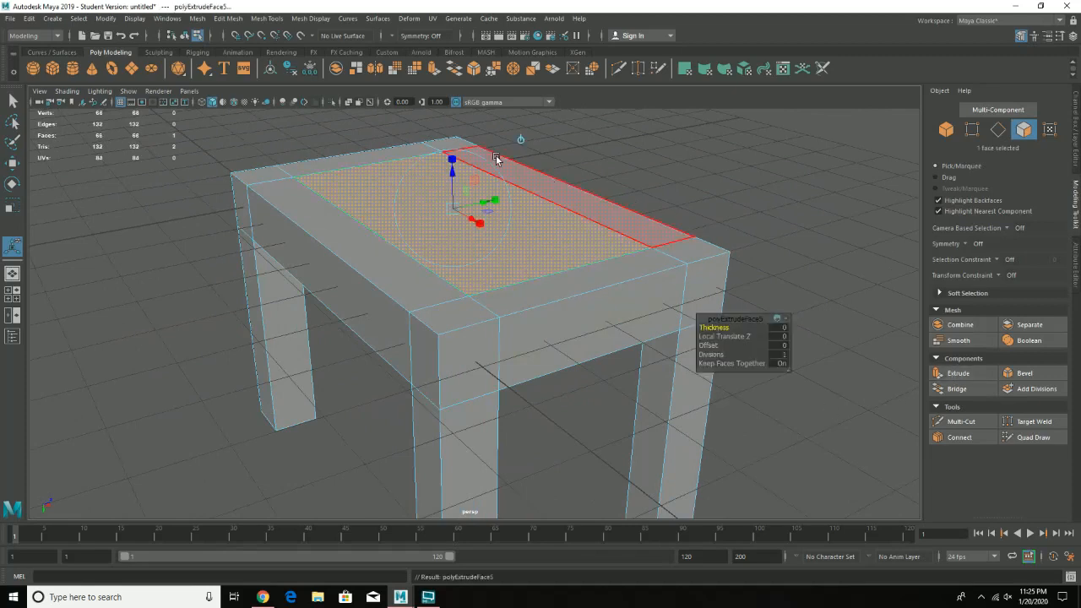
left_click_drag(449, 172, 448, 174)
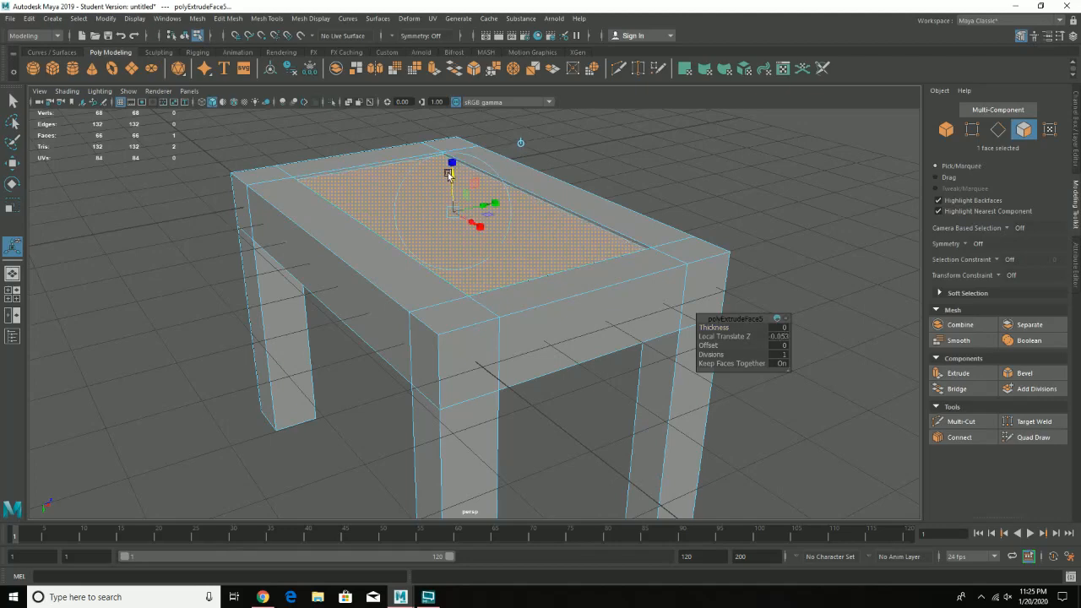
- Return the mesh to object mode and view the whole table from the side
right_click_drag(606, 215, 644, 199)
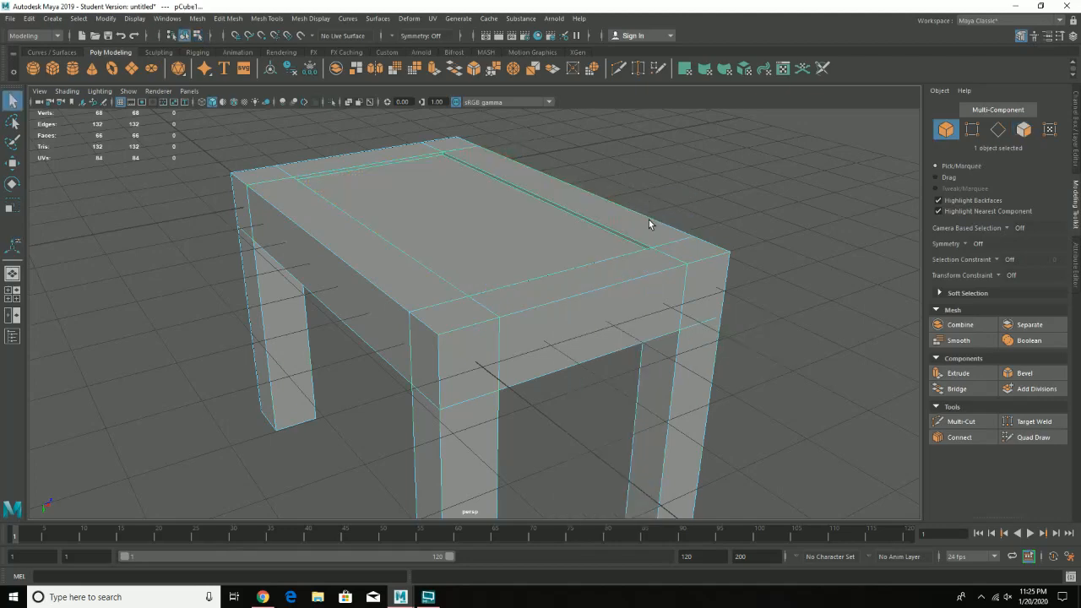
left_click_drag(776, 246, 655, 345, "alt")
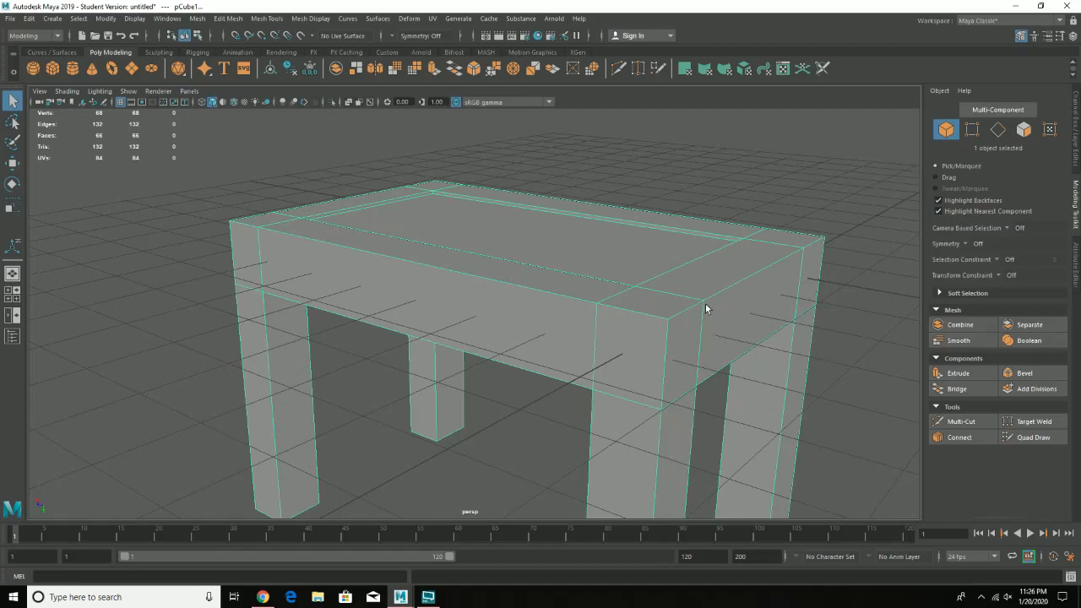
right_click_drag(704, 307, 540, 292, "alt")
middle_click_drag(607, 302, 596, 249, "alt")
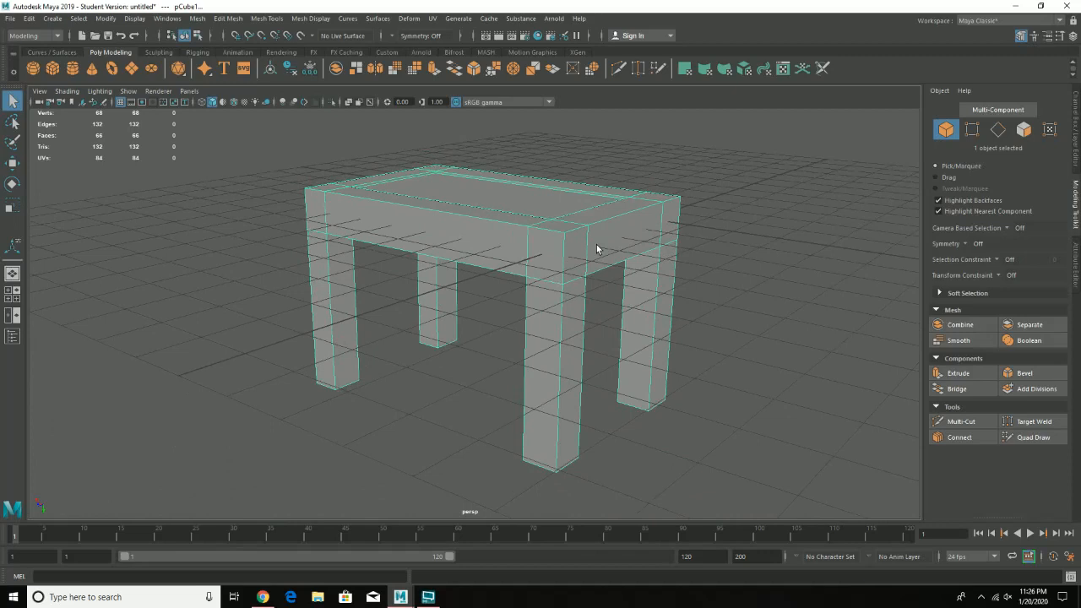